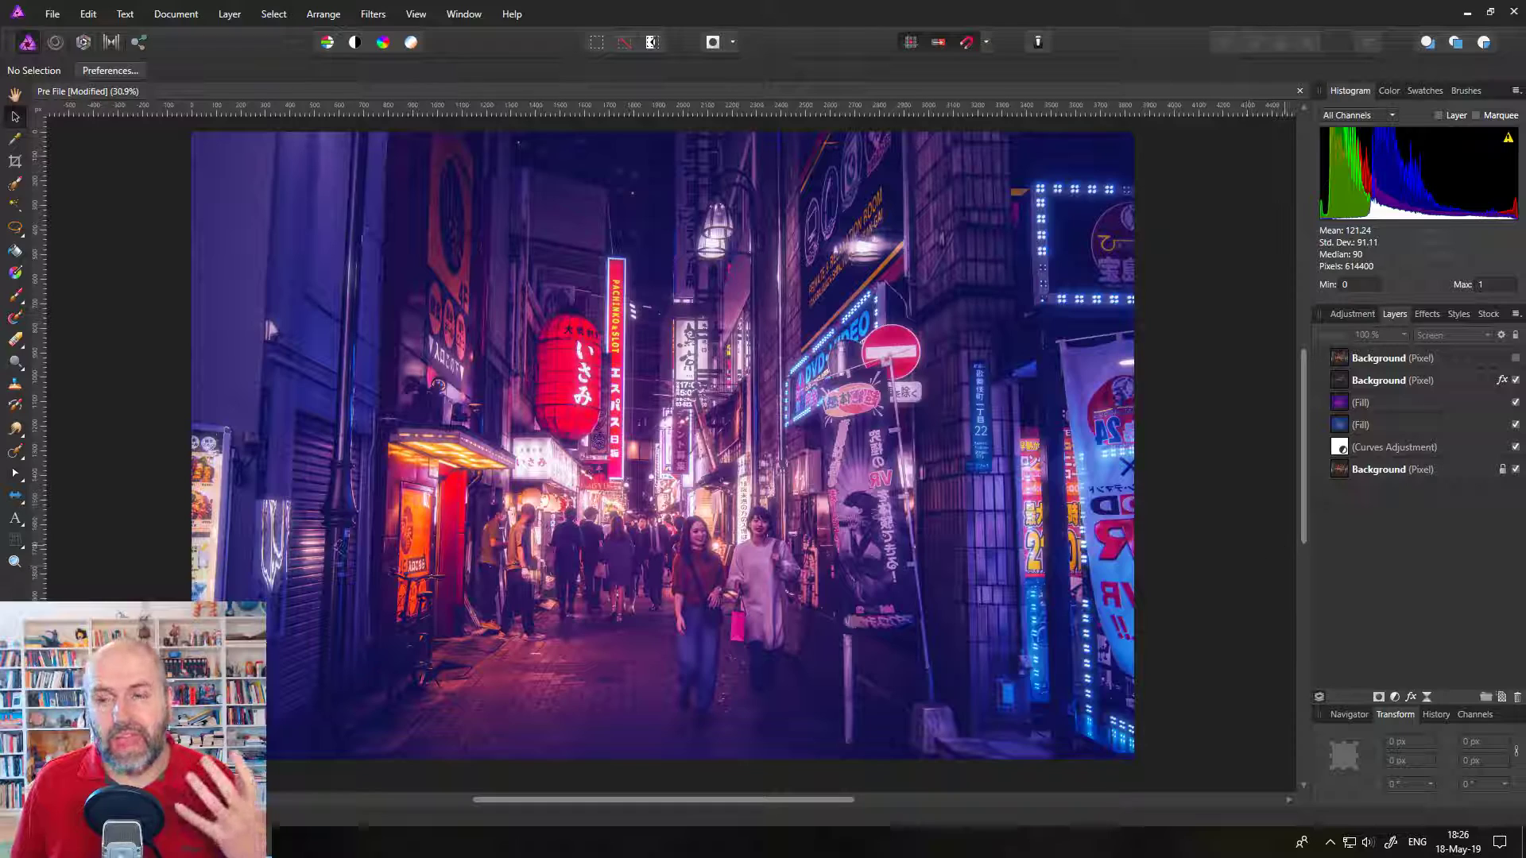
Step: Compare the edit with the original photo, delete the five layers below the original photo layer, and make that layer visible
left_click(1514, 358)
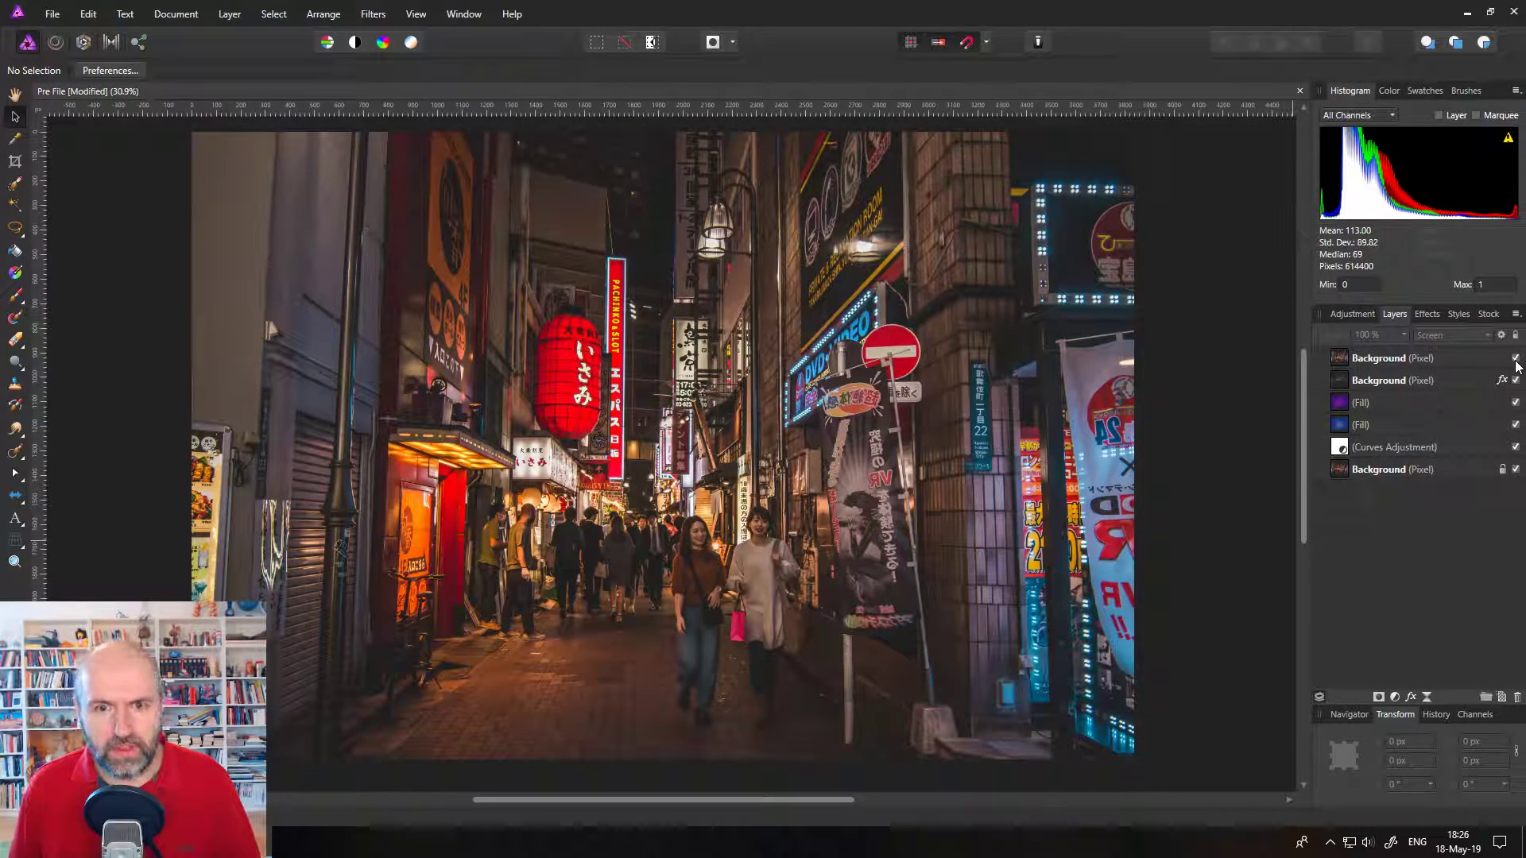
left_click(1515, 358)
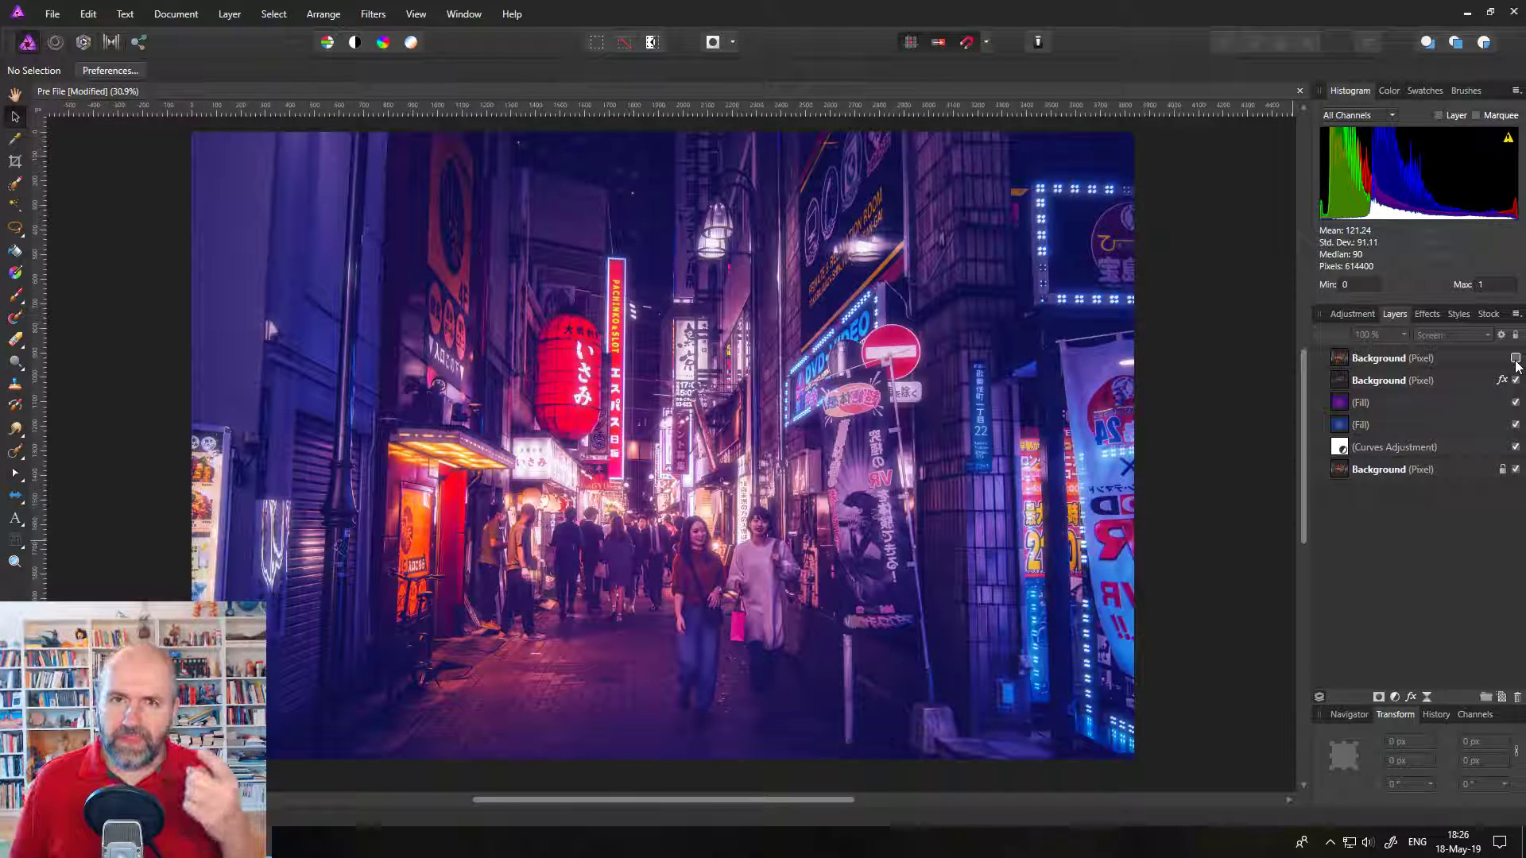
left_click(1422, 384)
left_click(1407, 475, "shift")
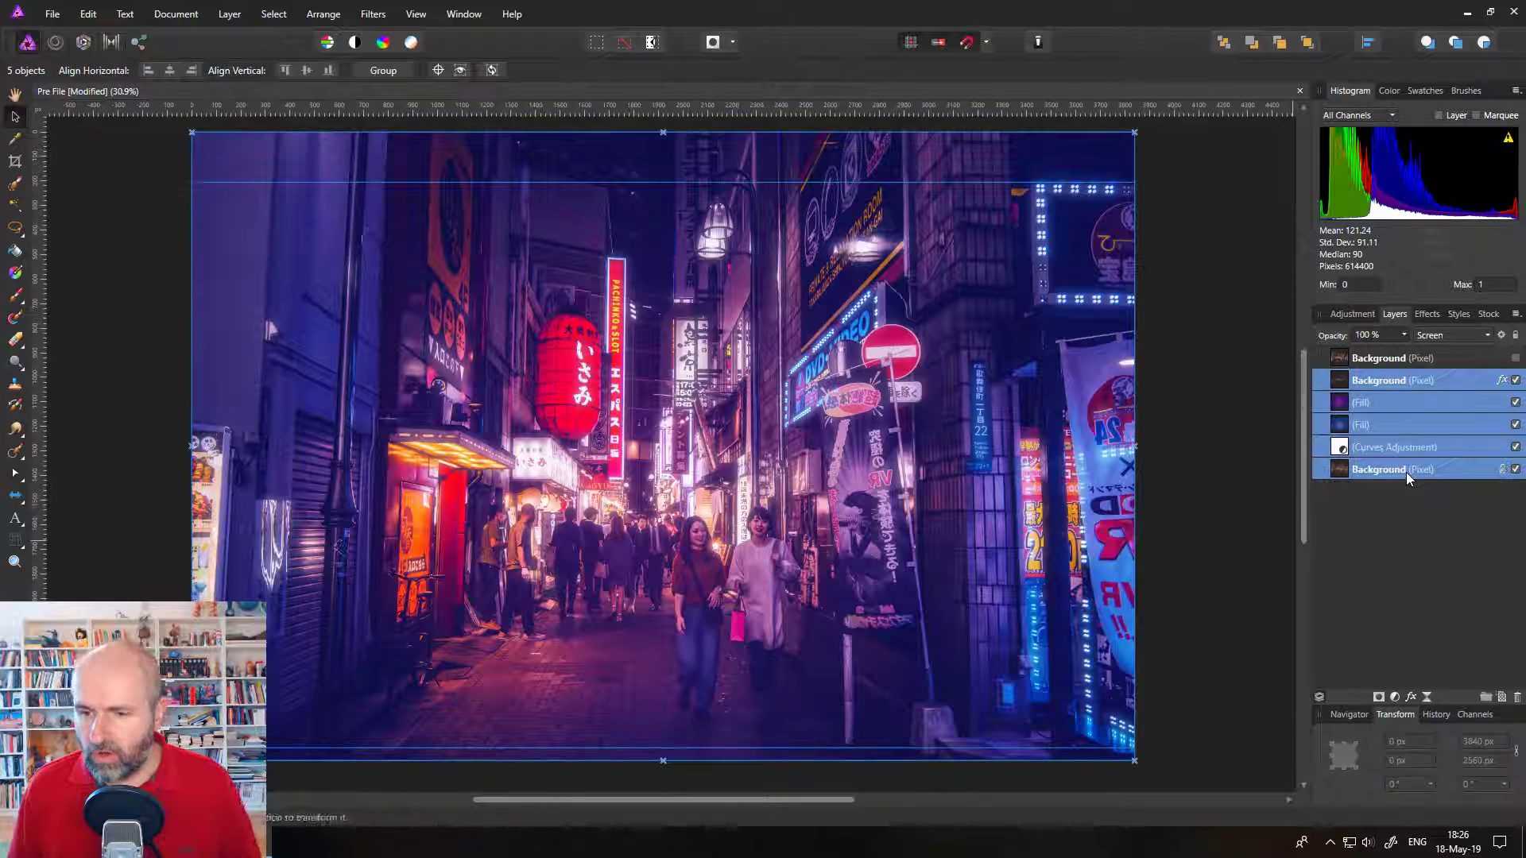
key("Delete")
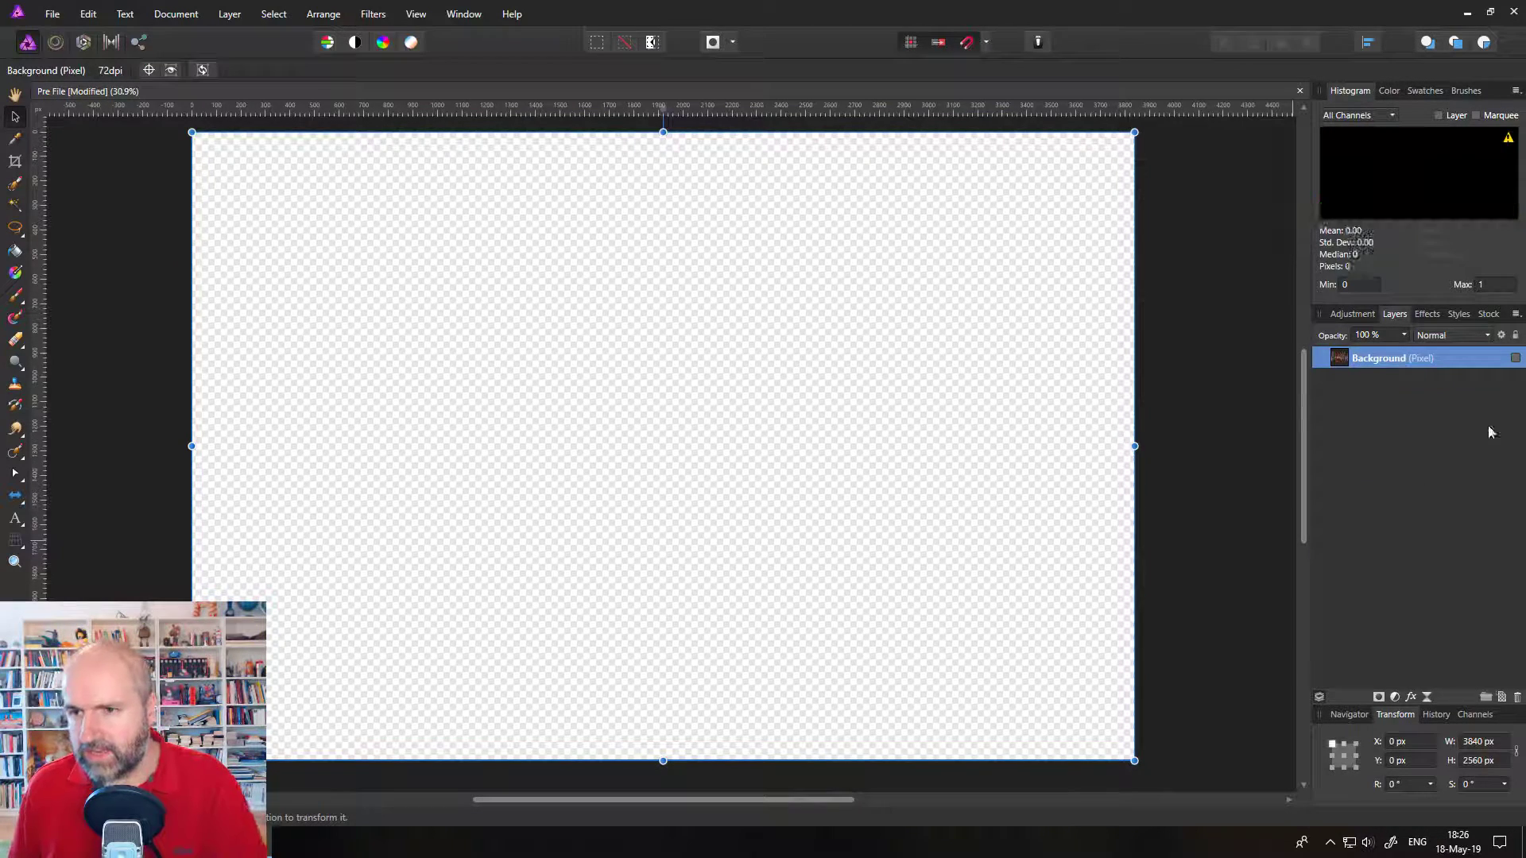
left_click(1516, 359)
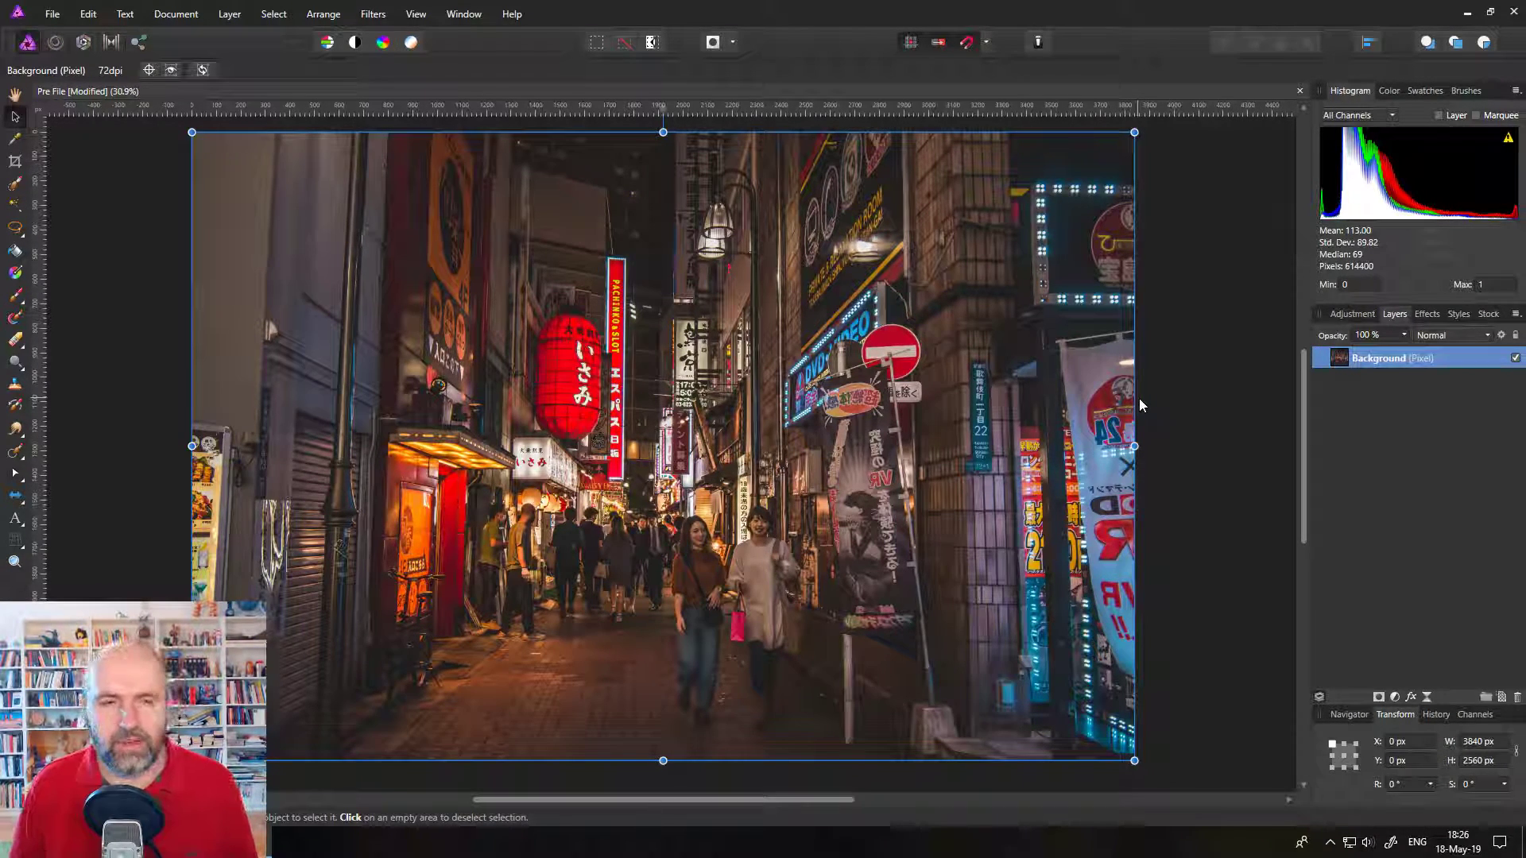
Step: Select the highlights of the photo by tonal range
left_click(279, 19)
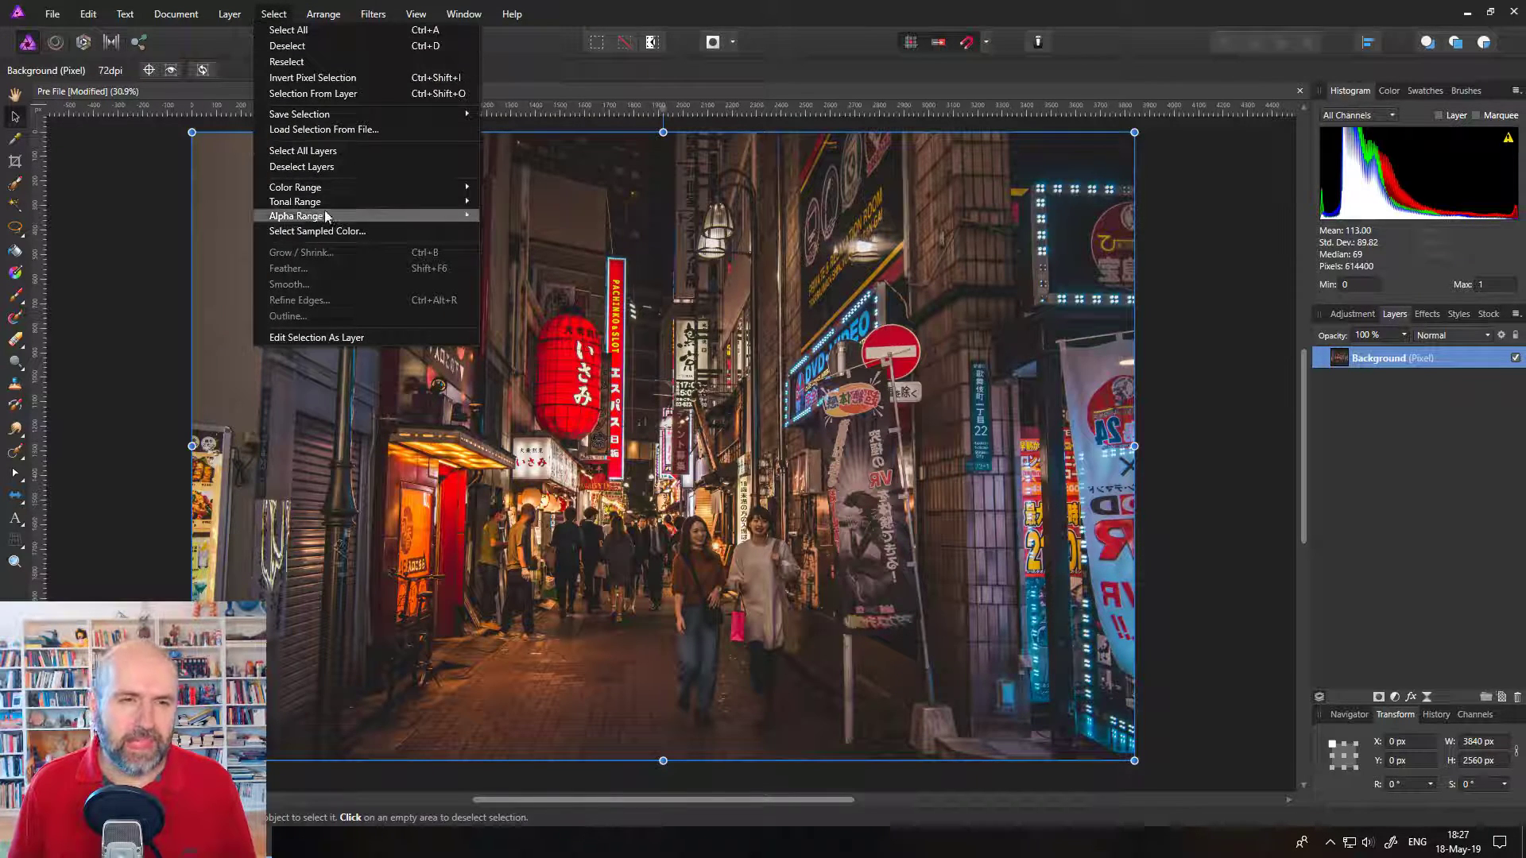
mouse_move(325, 204)
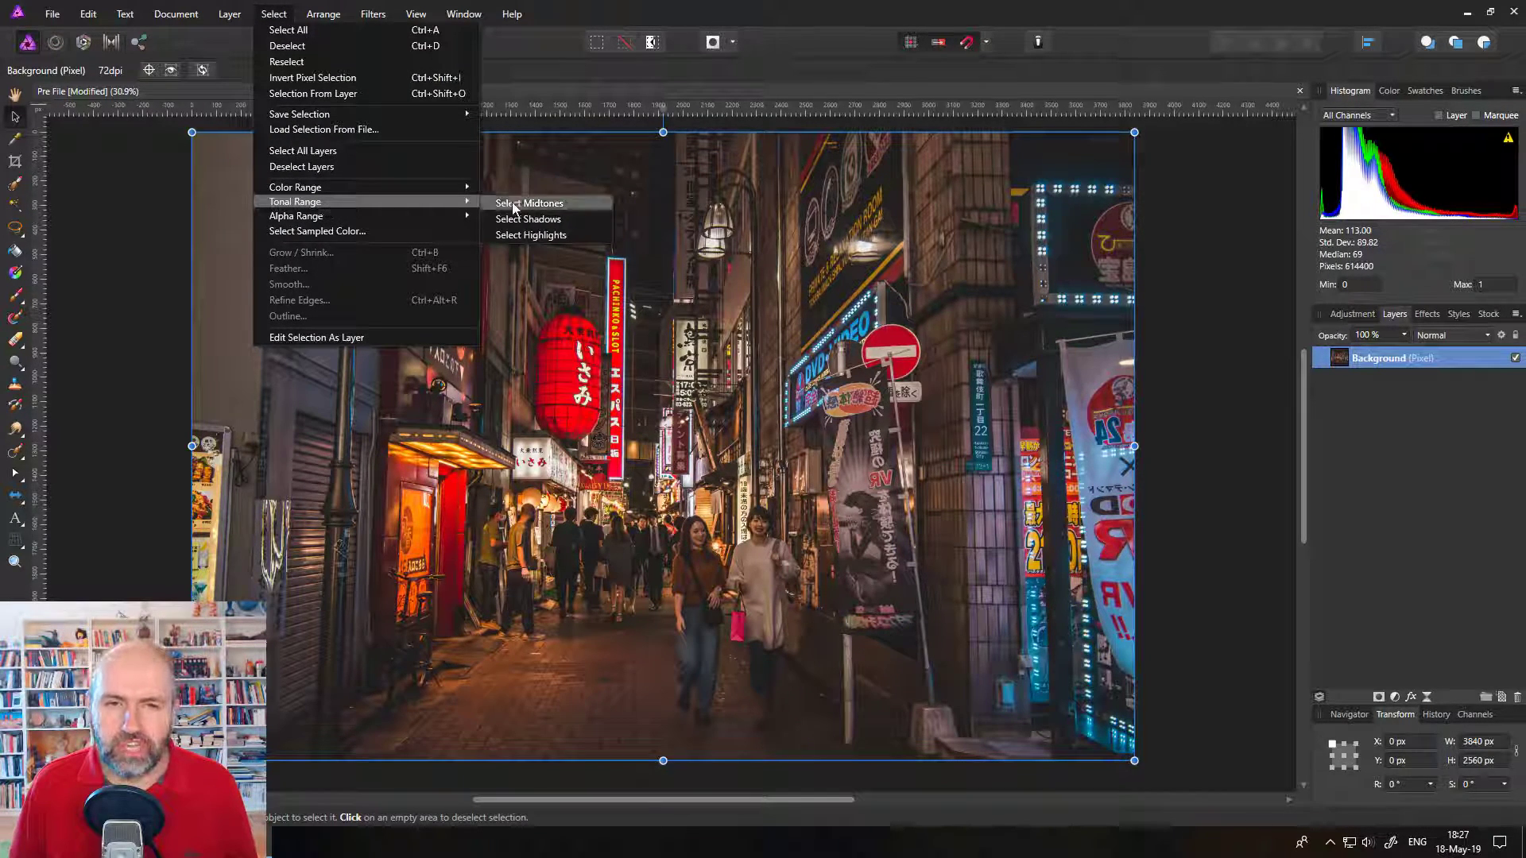
left_click(529, 235)
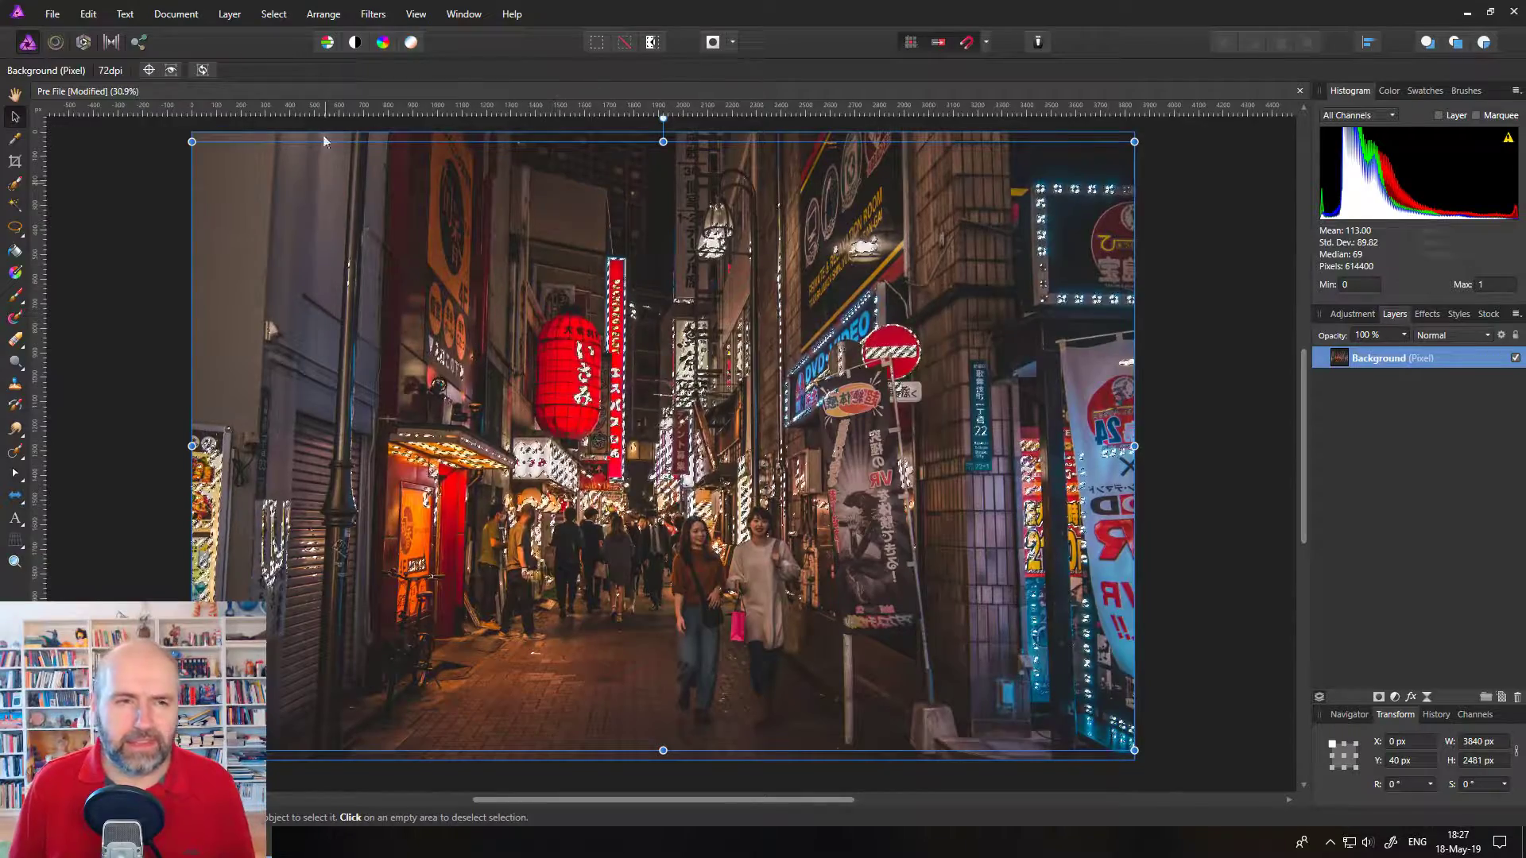
Step: Grow the highlights selection by a radius of 4 px
left_click(275, 16)
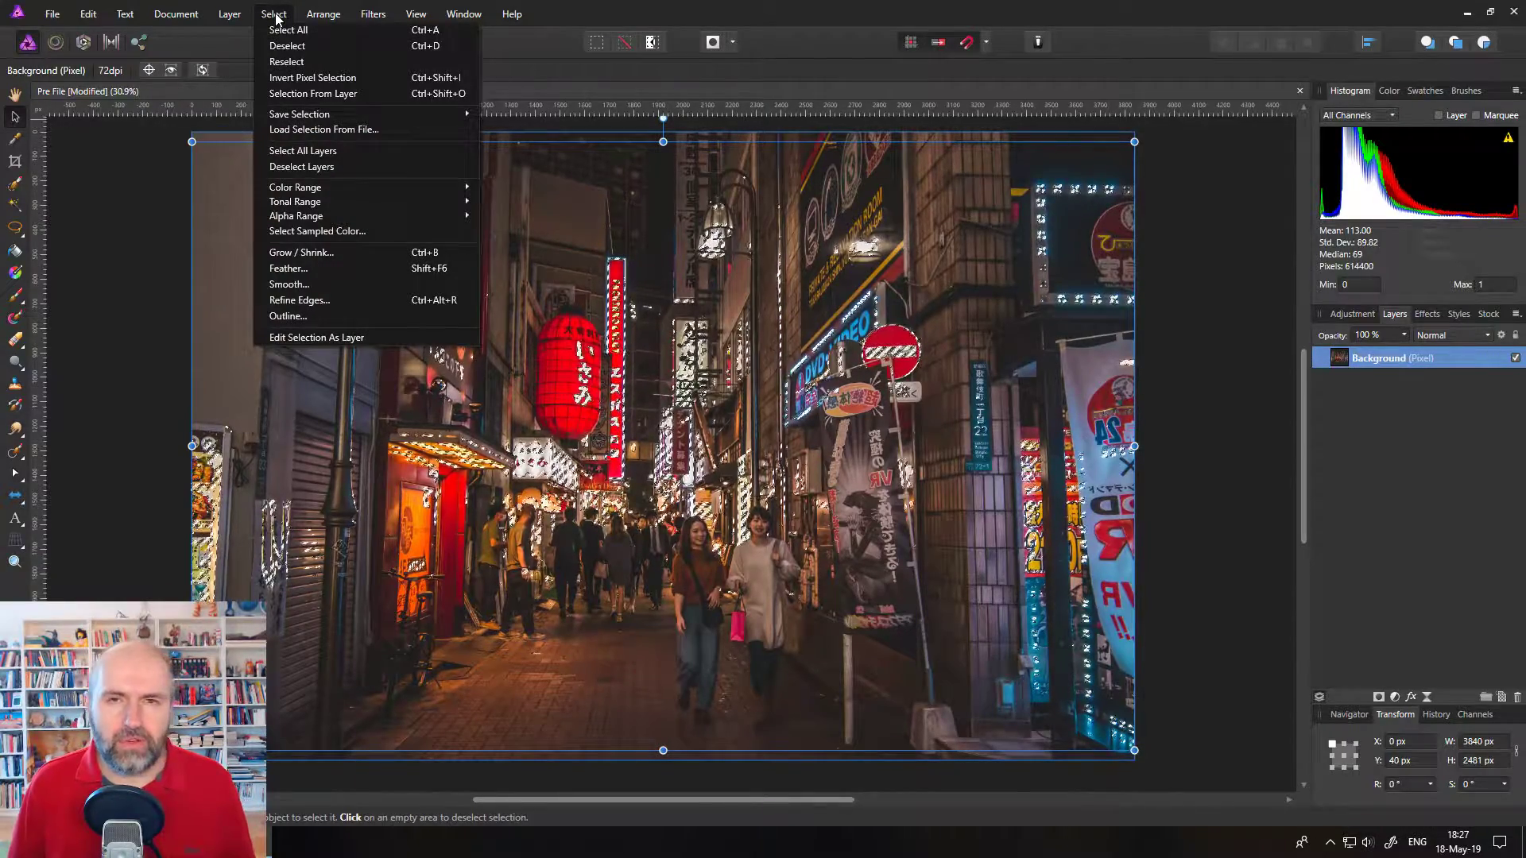
left_click(336, 254)
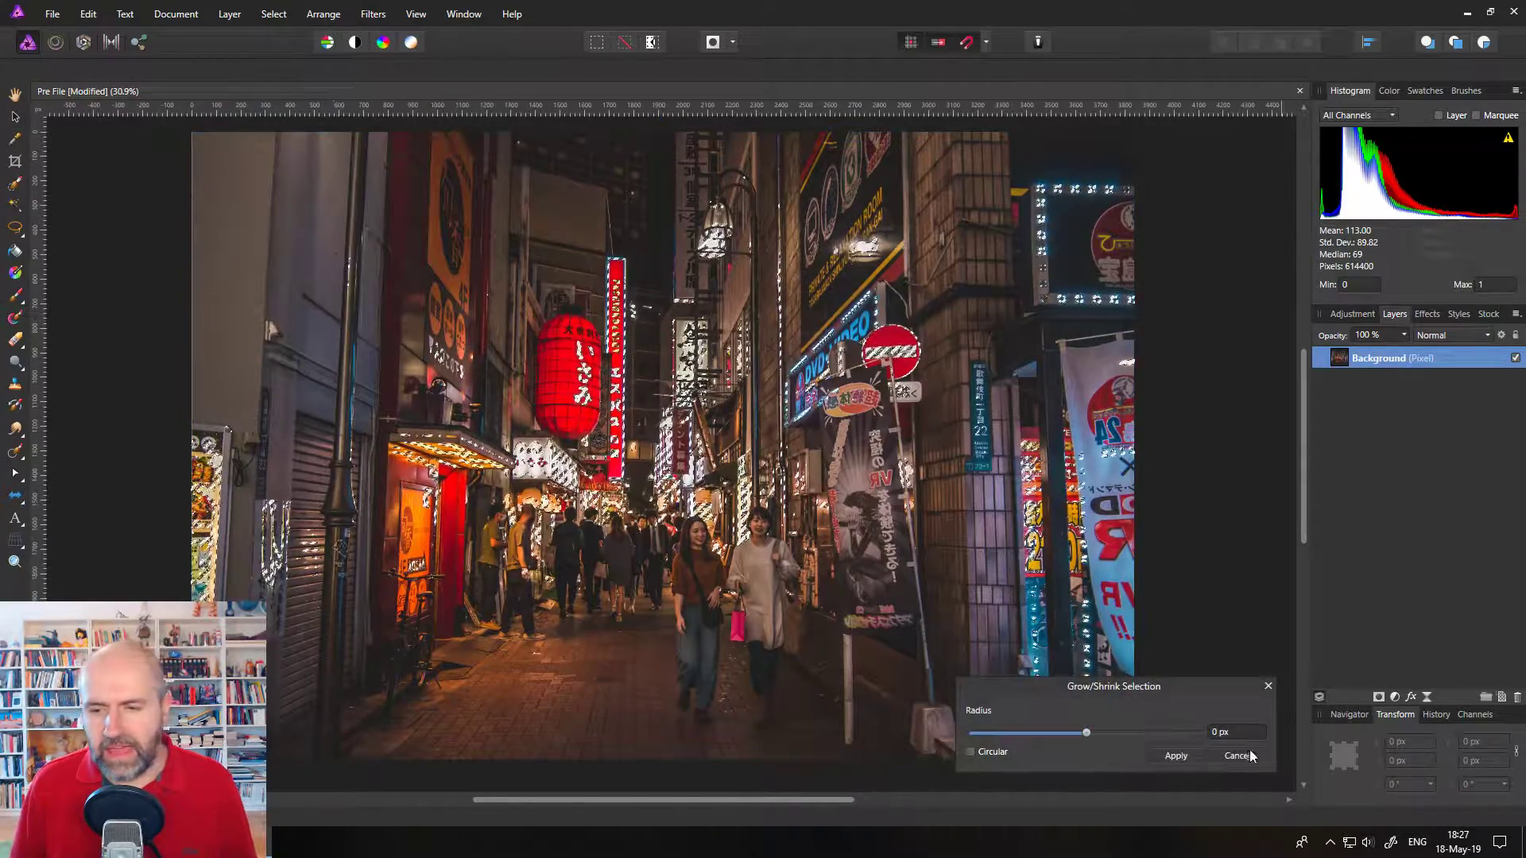
left_click_drag(1212, 697, 1192, 485)
left_click(1224, 521)
type("3")
key("Return")
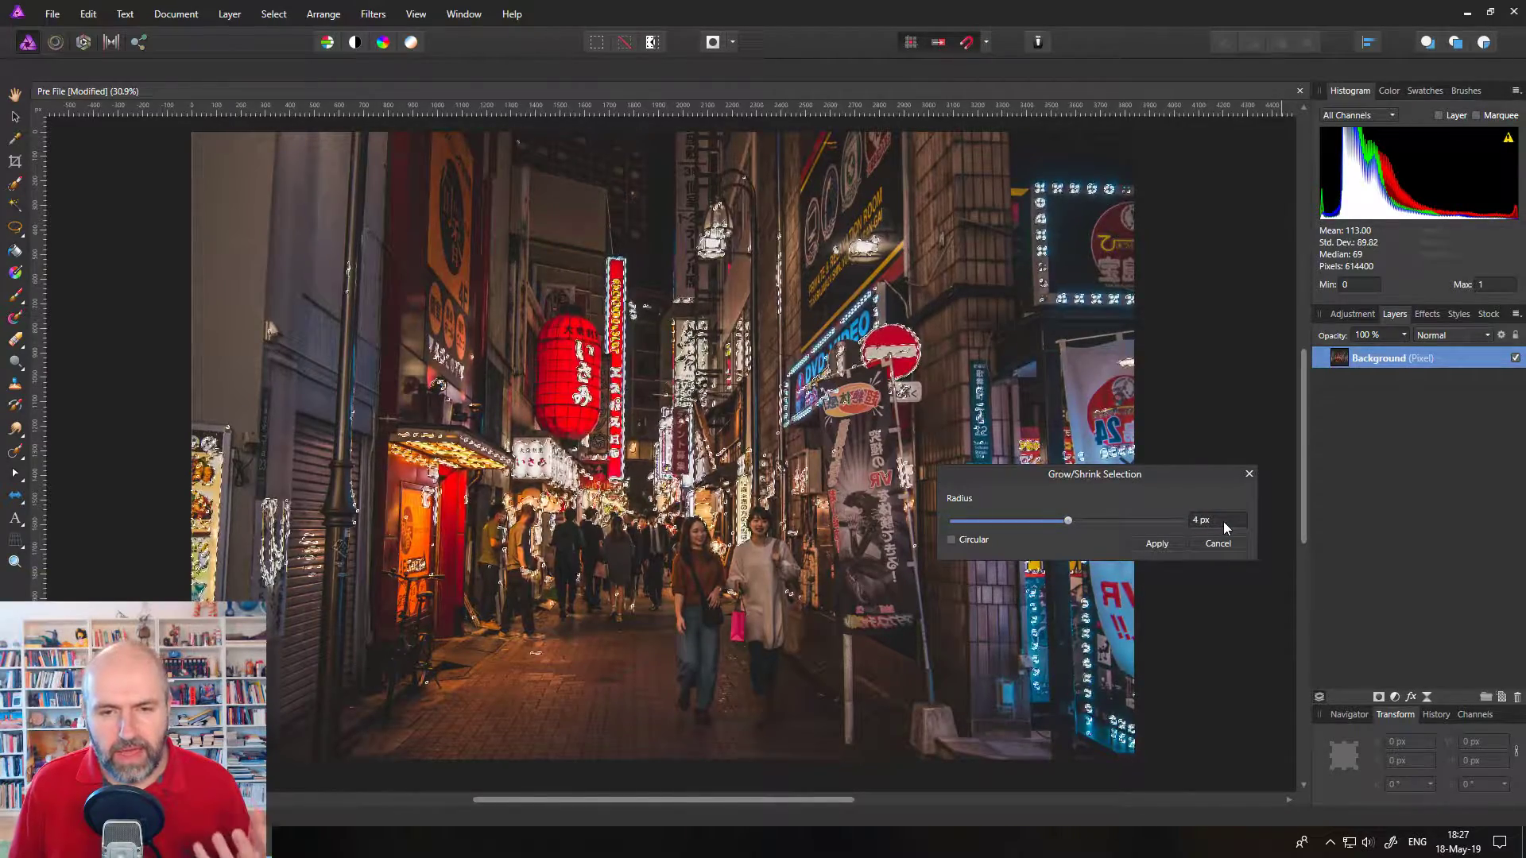
scroll(1223, 521, "up", 1)
scroll(1223, 522, "down", 1)
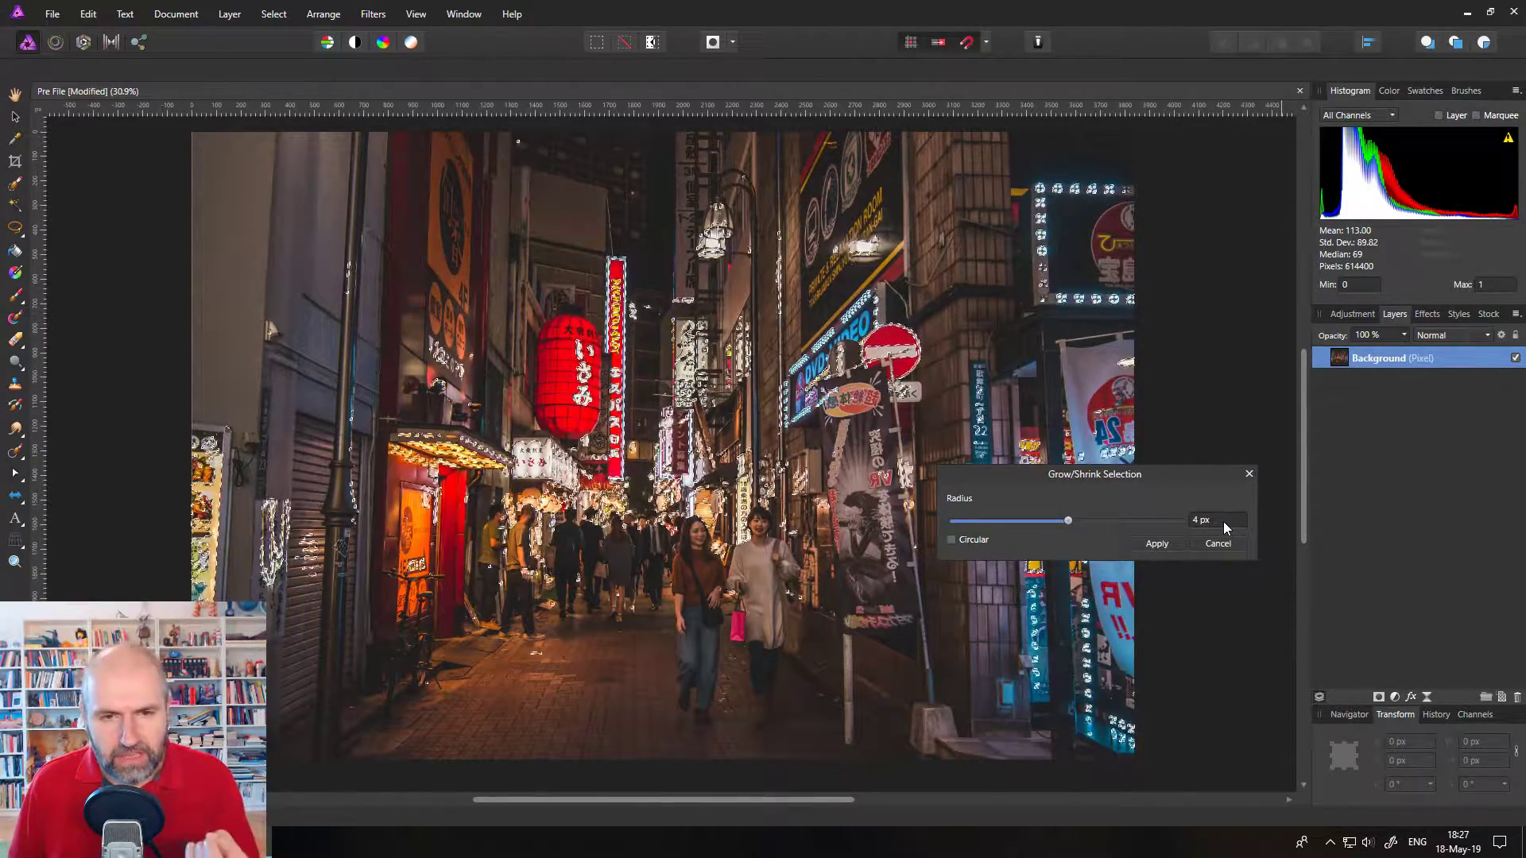
scroll(1223, 521, "up", 1)
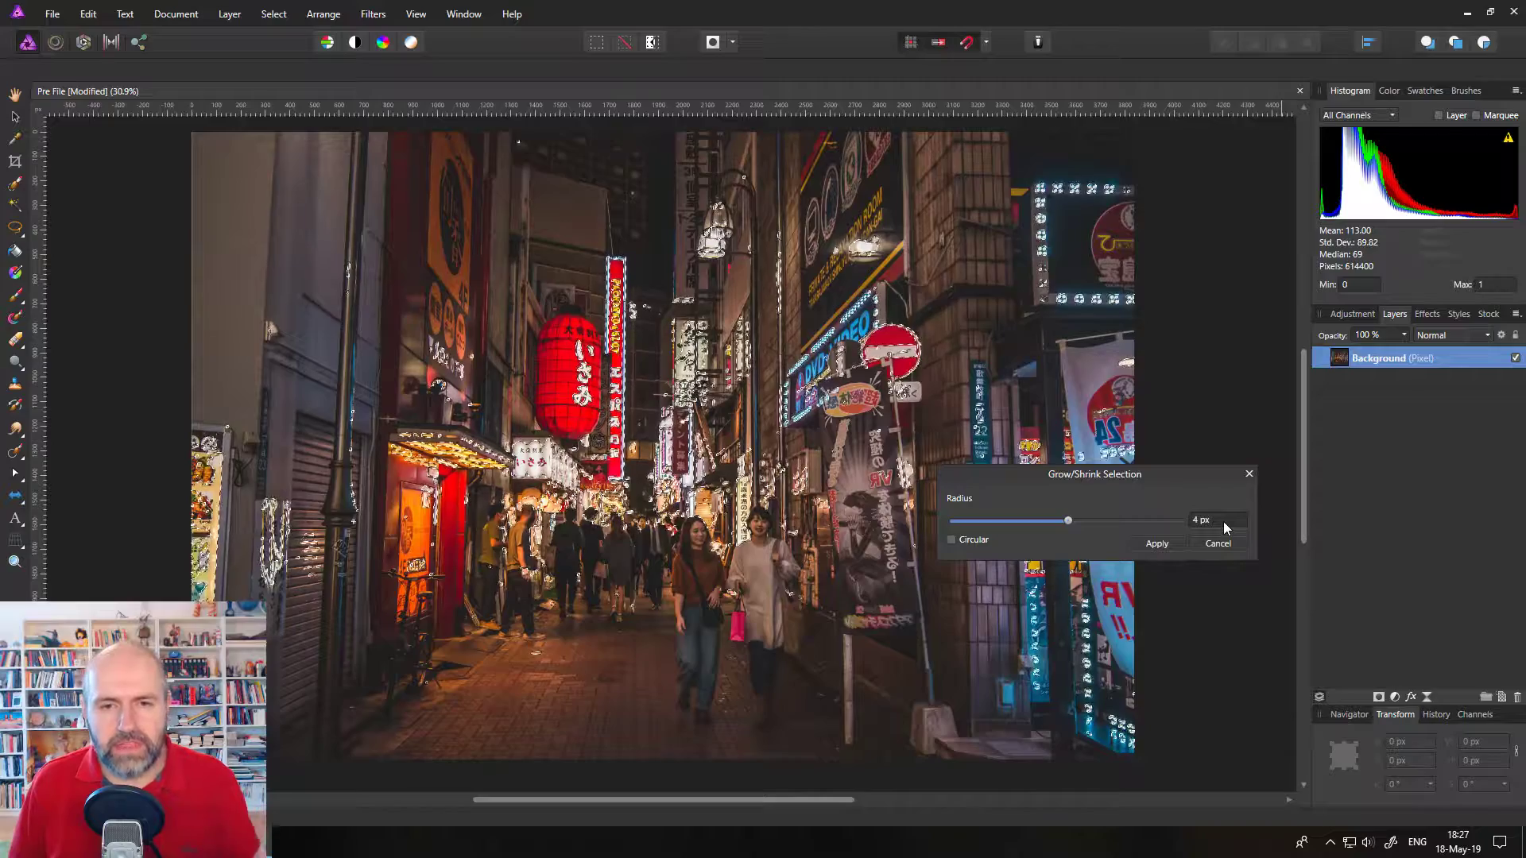
left_click(1155, 543)
key("v")
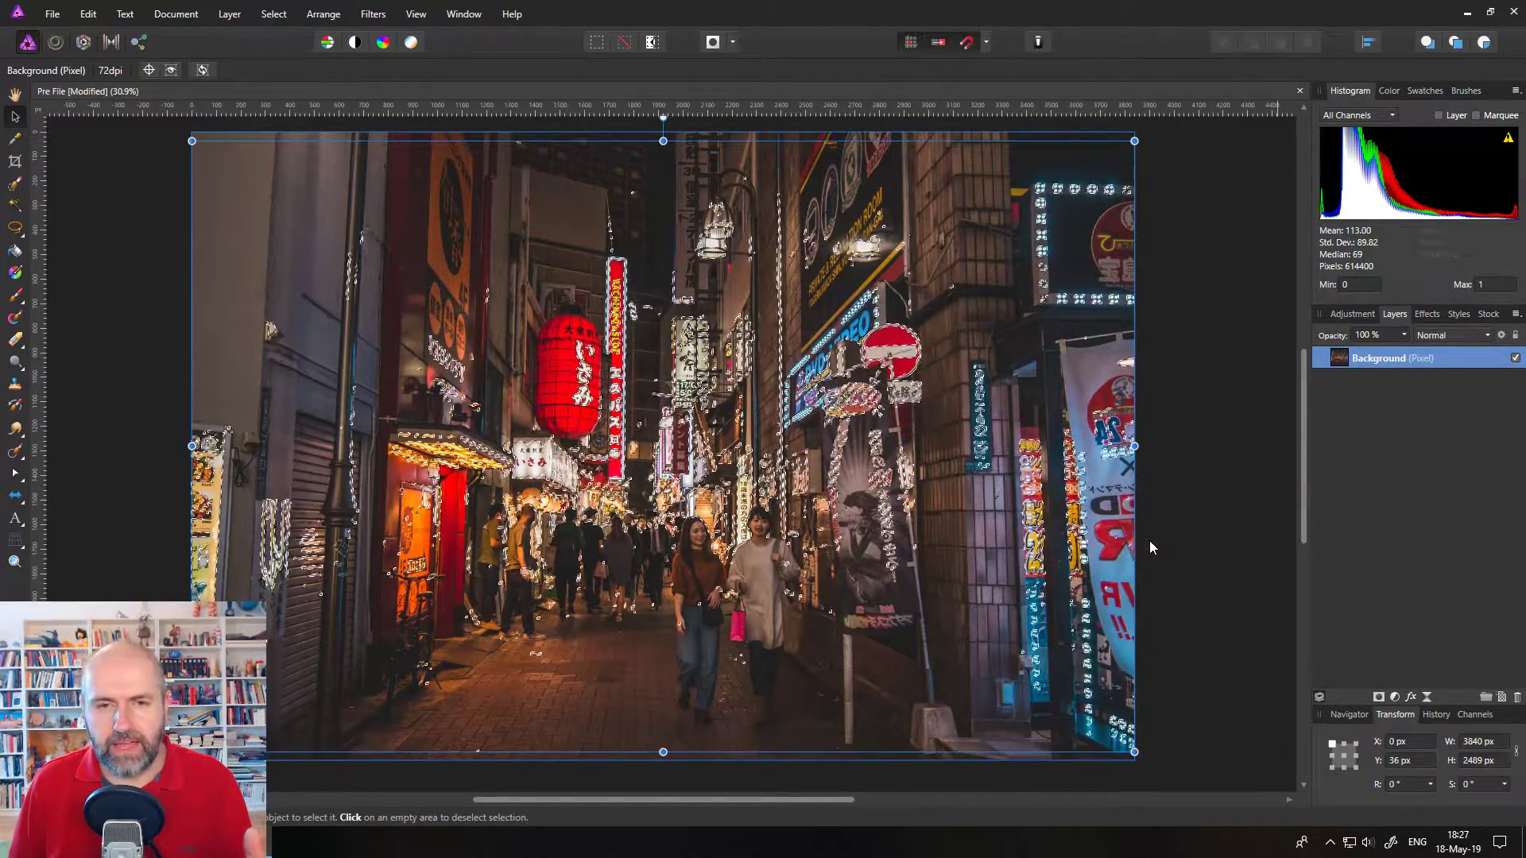
Step: Smooth the highlights selection with a radius of 7 px
left_click(279, 17)
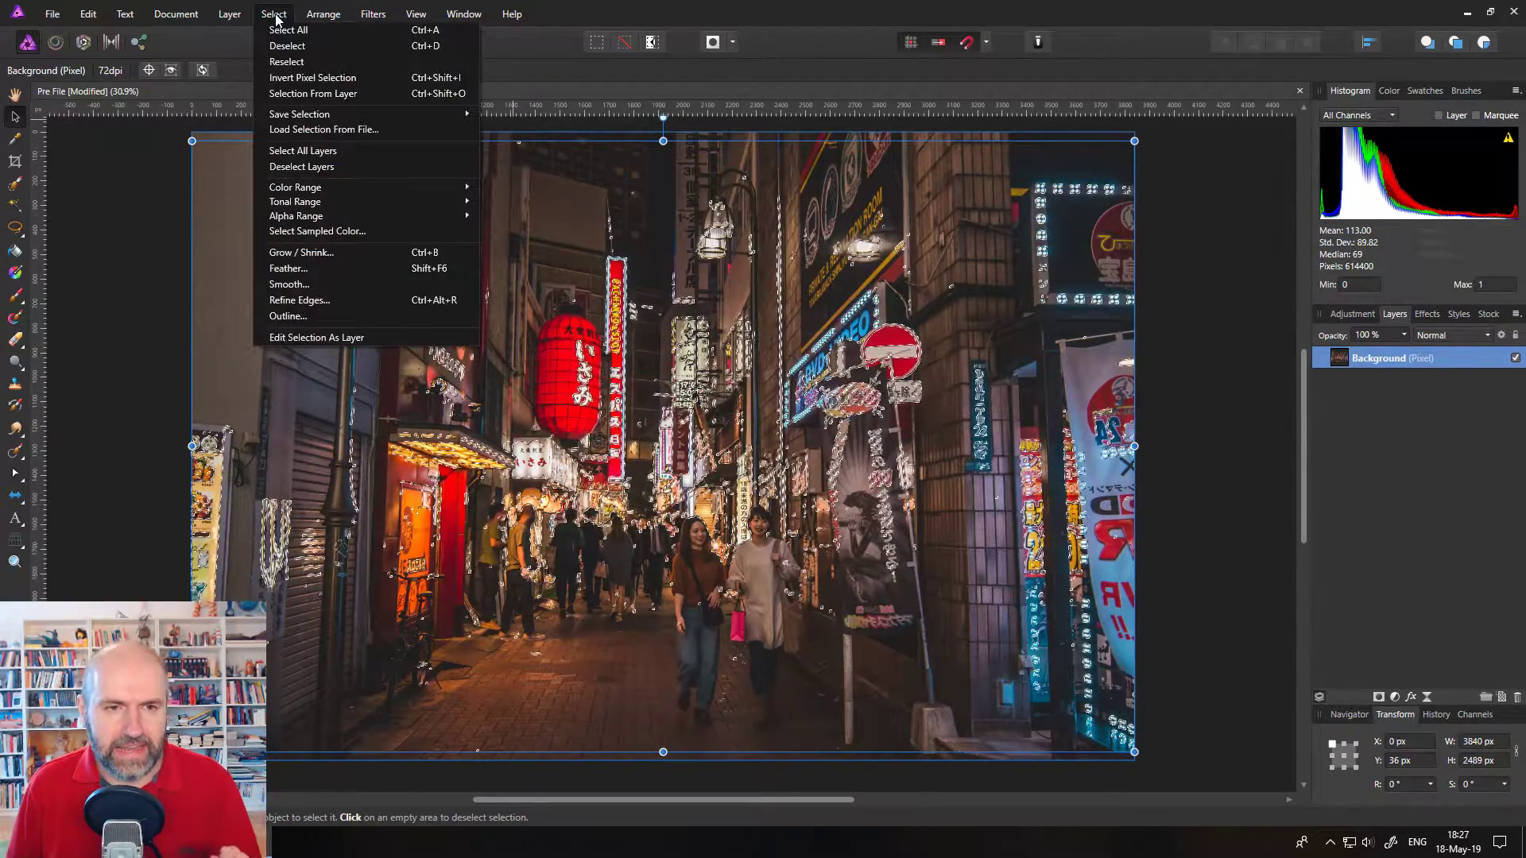
left_click(304, 284)
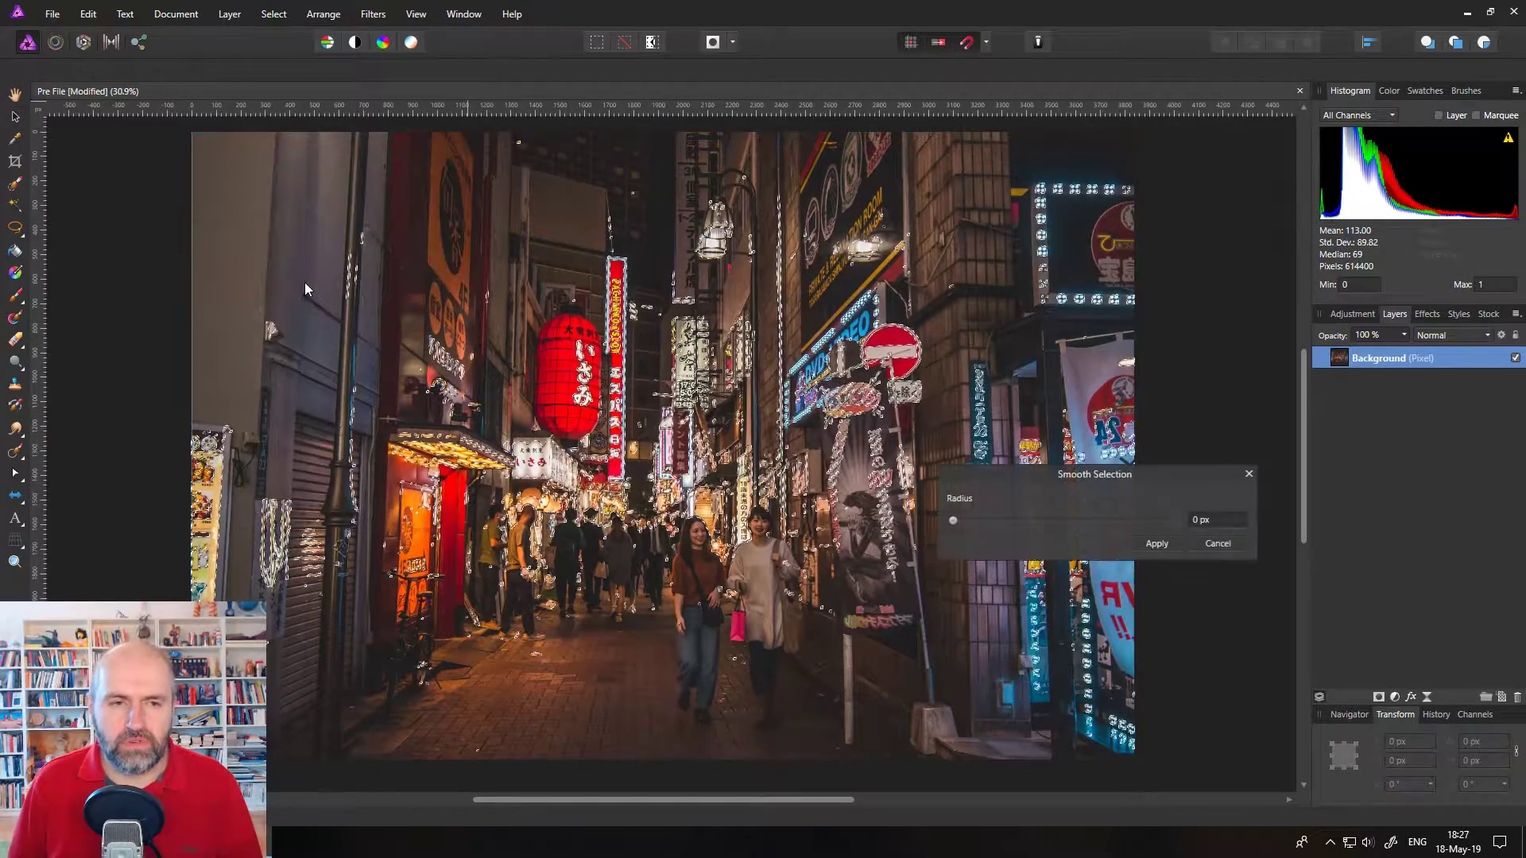
left_click(1212, 520)
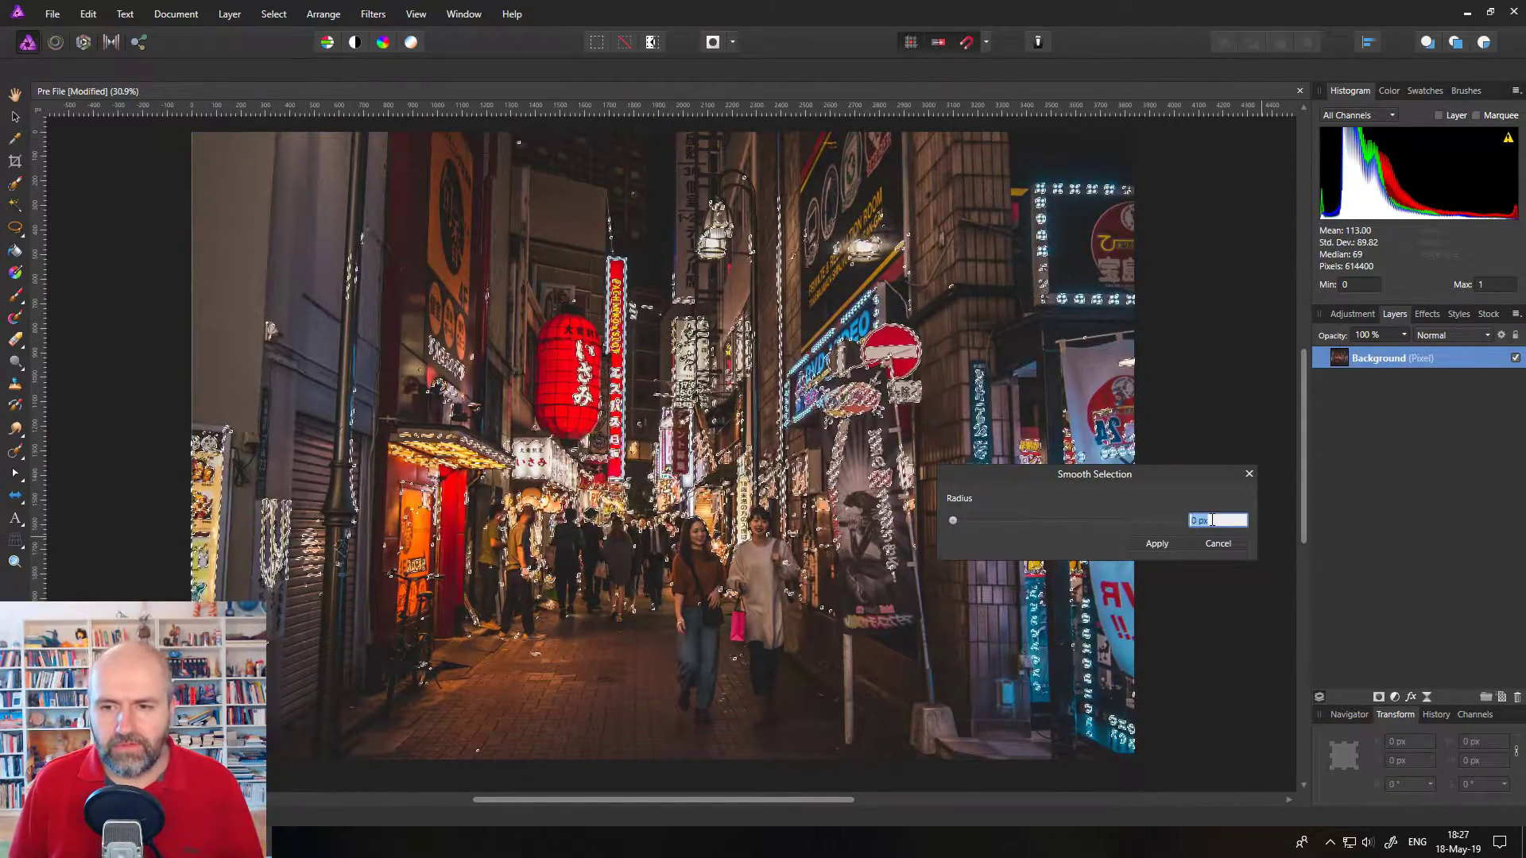
type("2")
key("Return")
scroll(1210, 518, "up", 9)
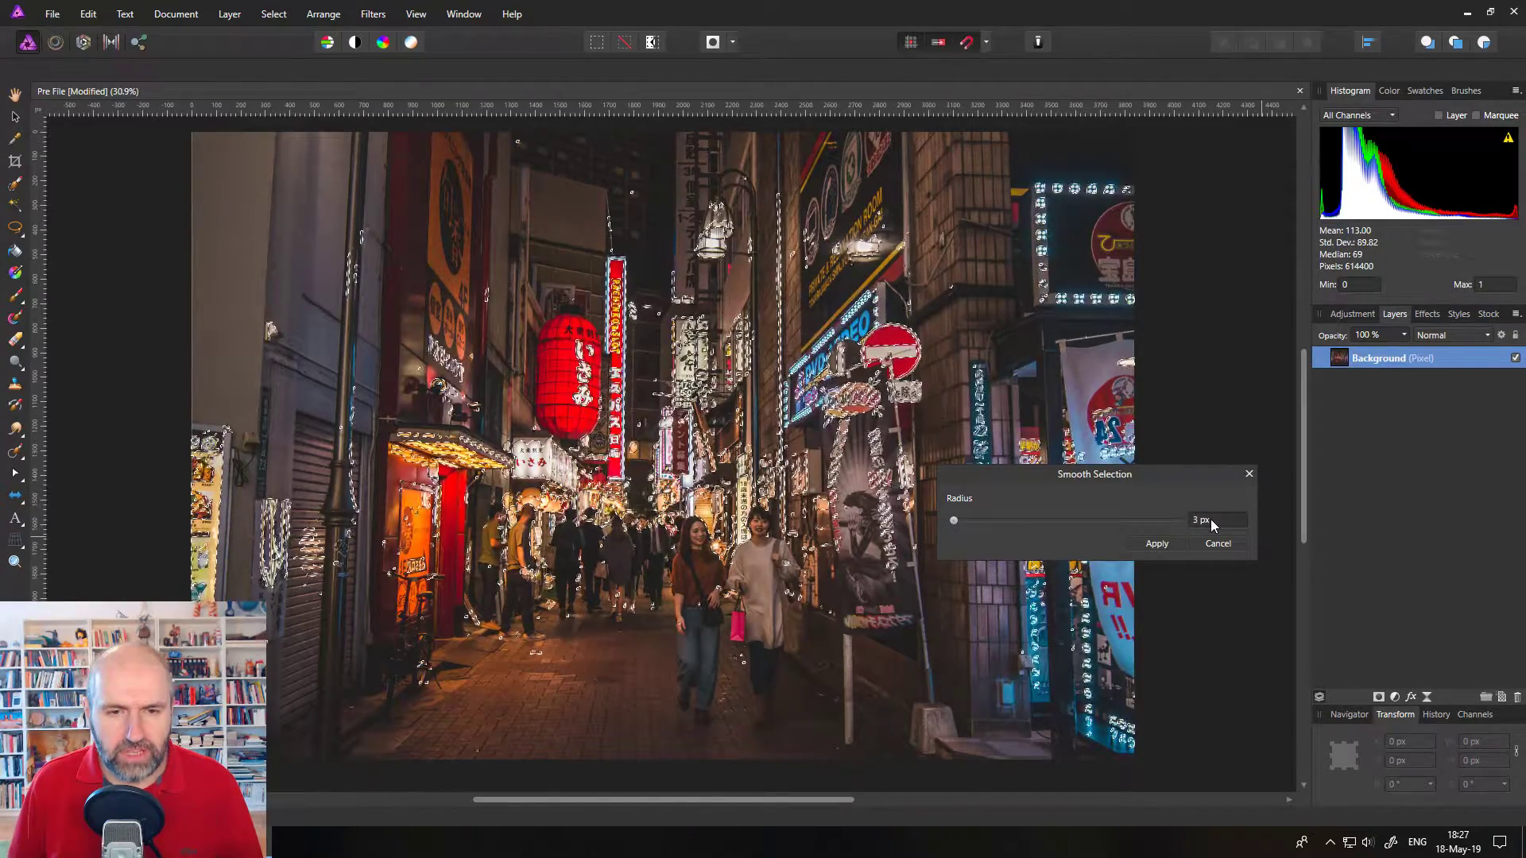
scroll(1209, 518, "down", 6)
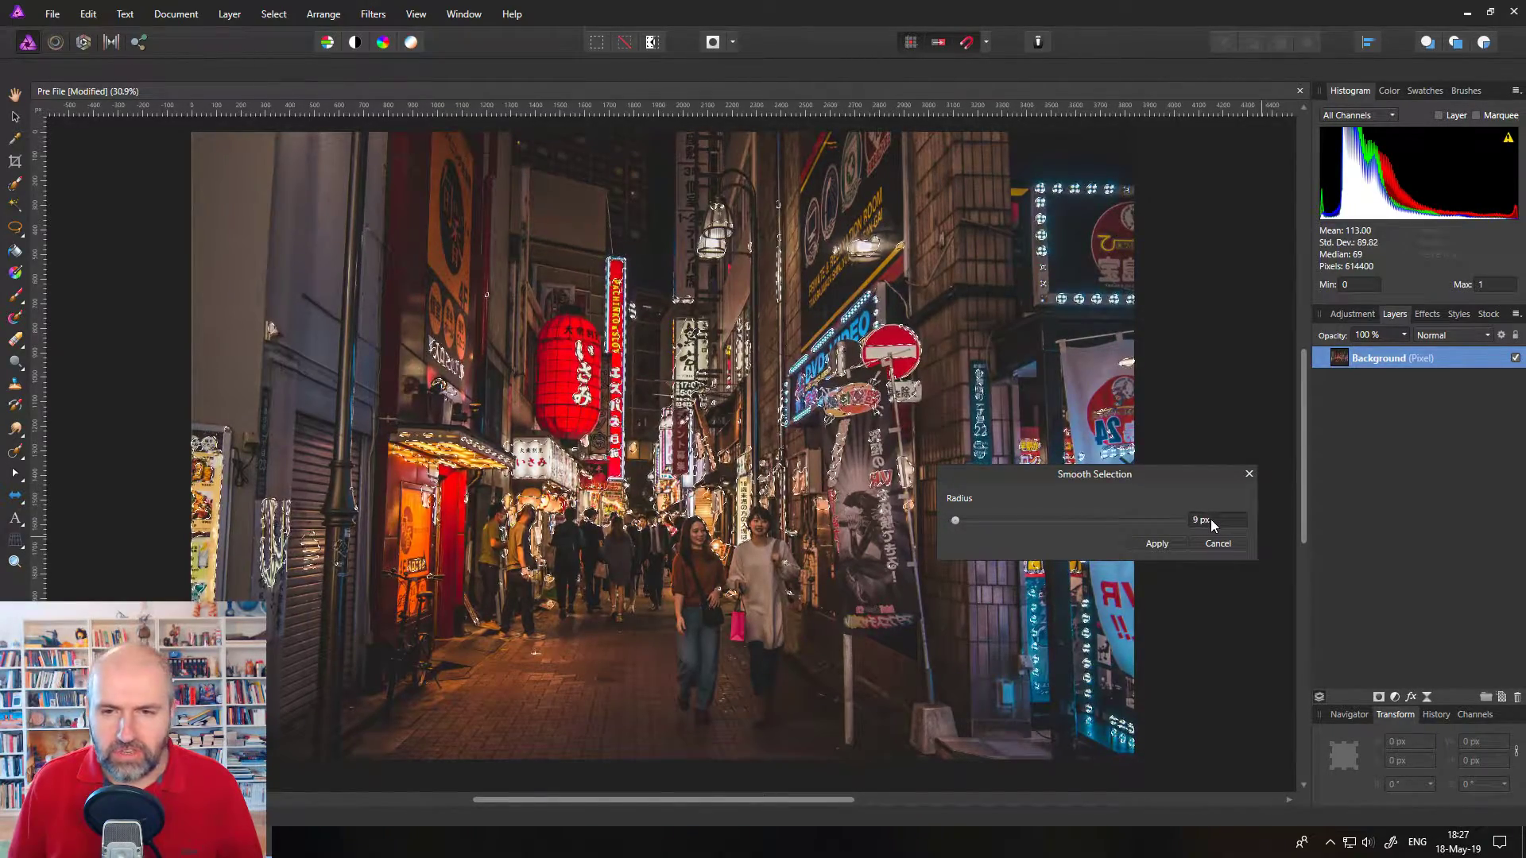
scroll(1209, 519, "up", 5)
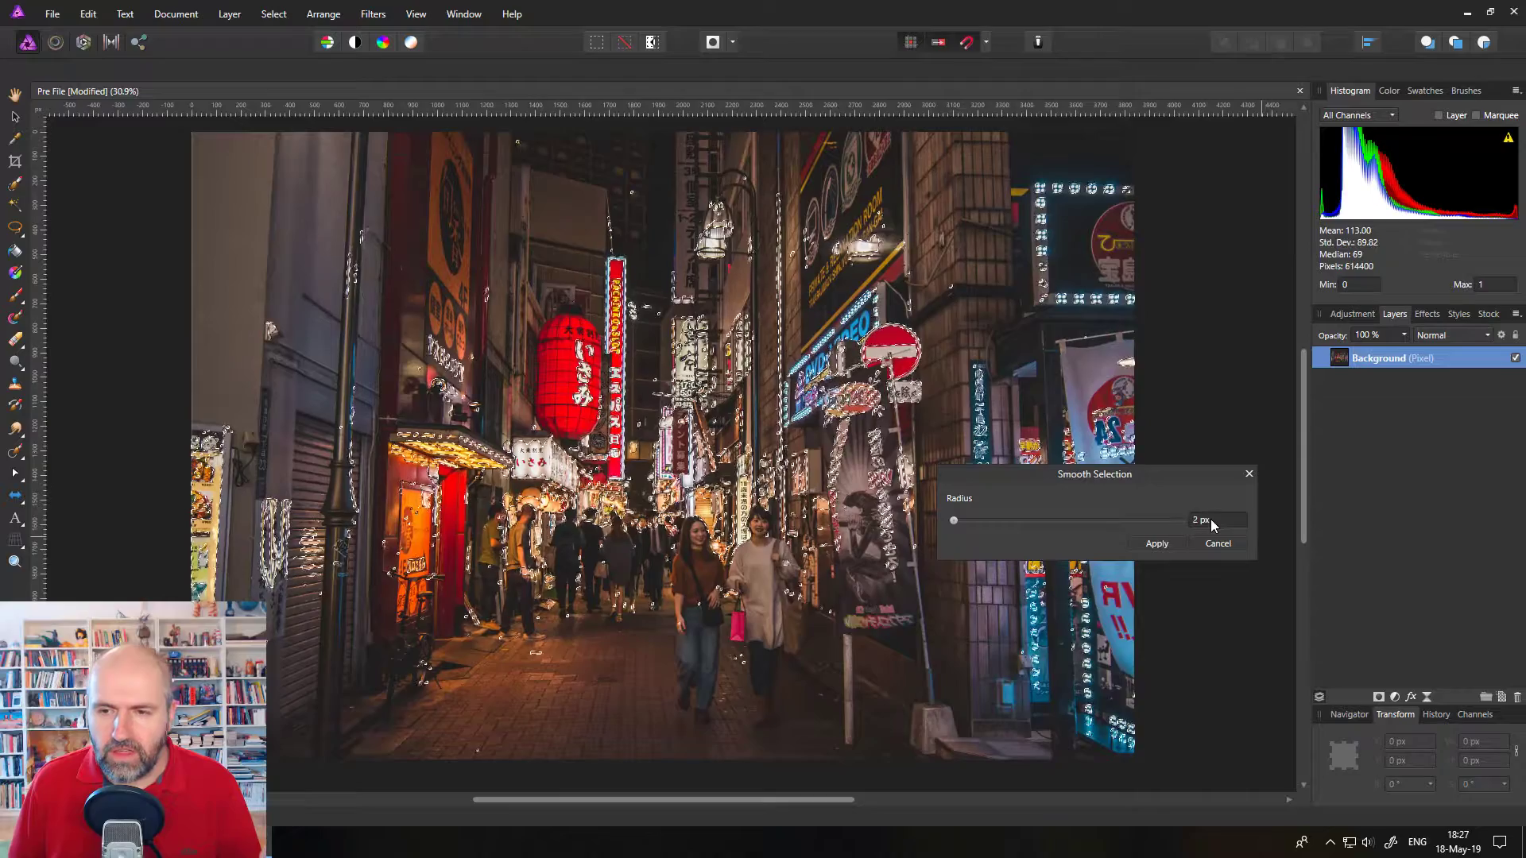
scroll(1210, 519, "down", 3)
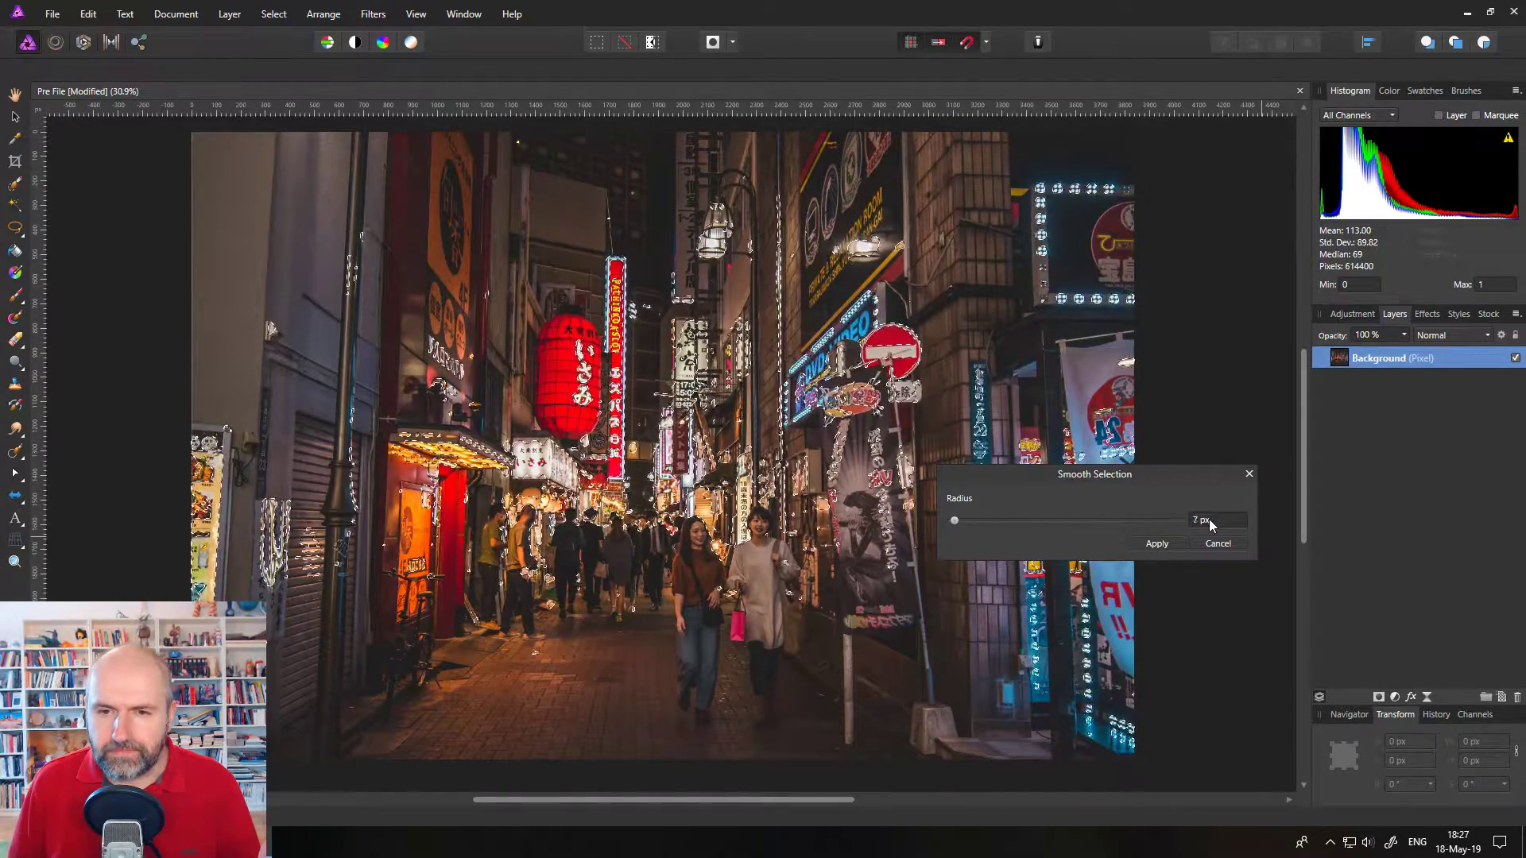
left_click(1166, 544)
key("v")
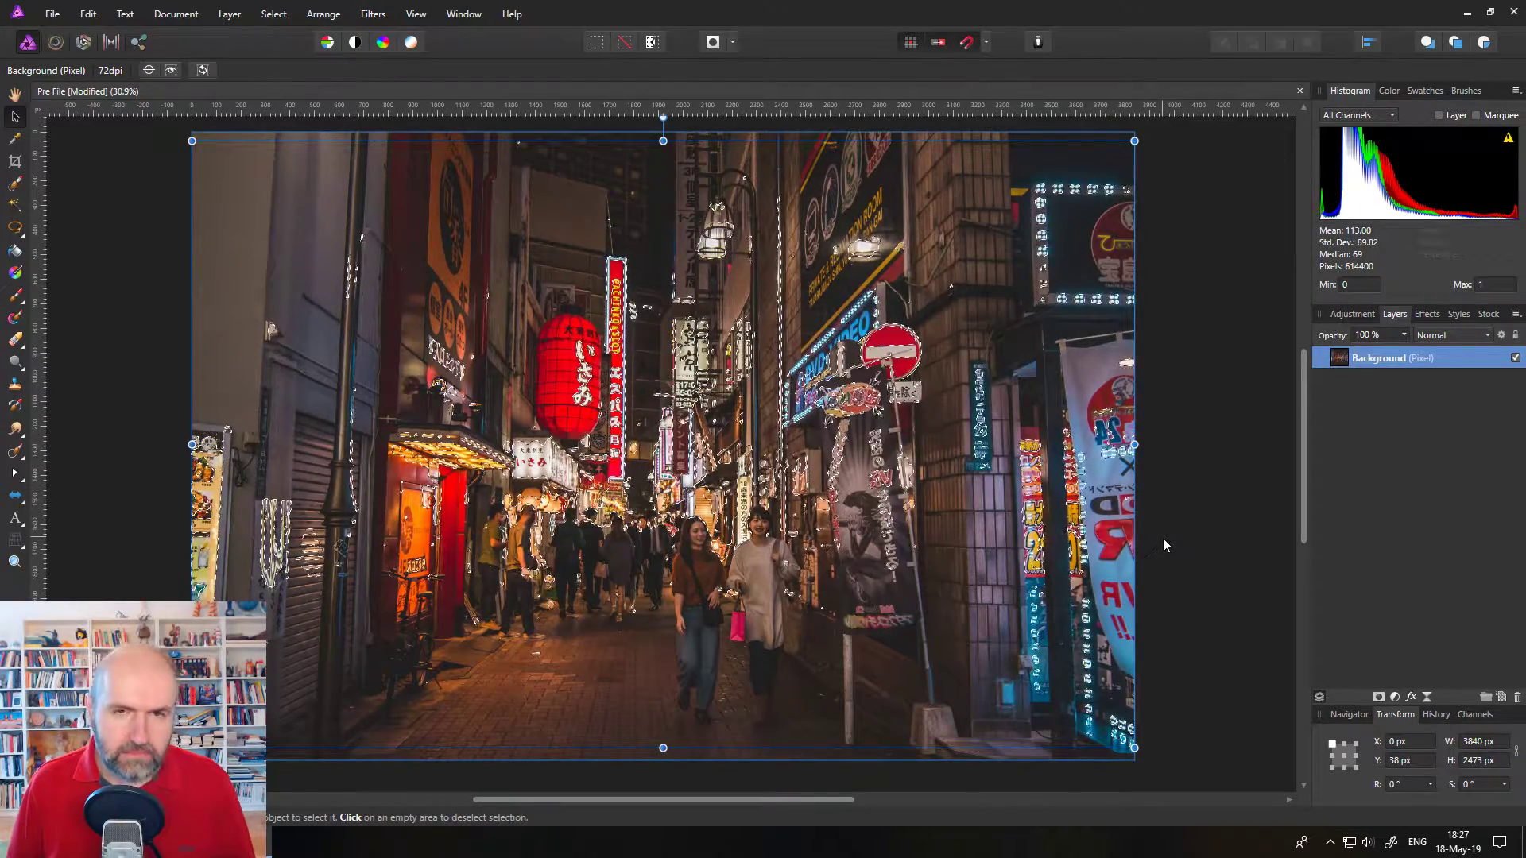
Step: Duplicate the selected highlights onto a new layer, clear the selection, and name the new layer Highlights
key("ctrl+j")
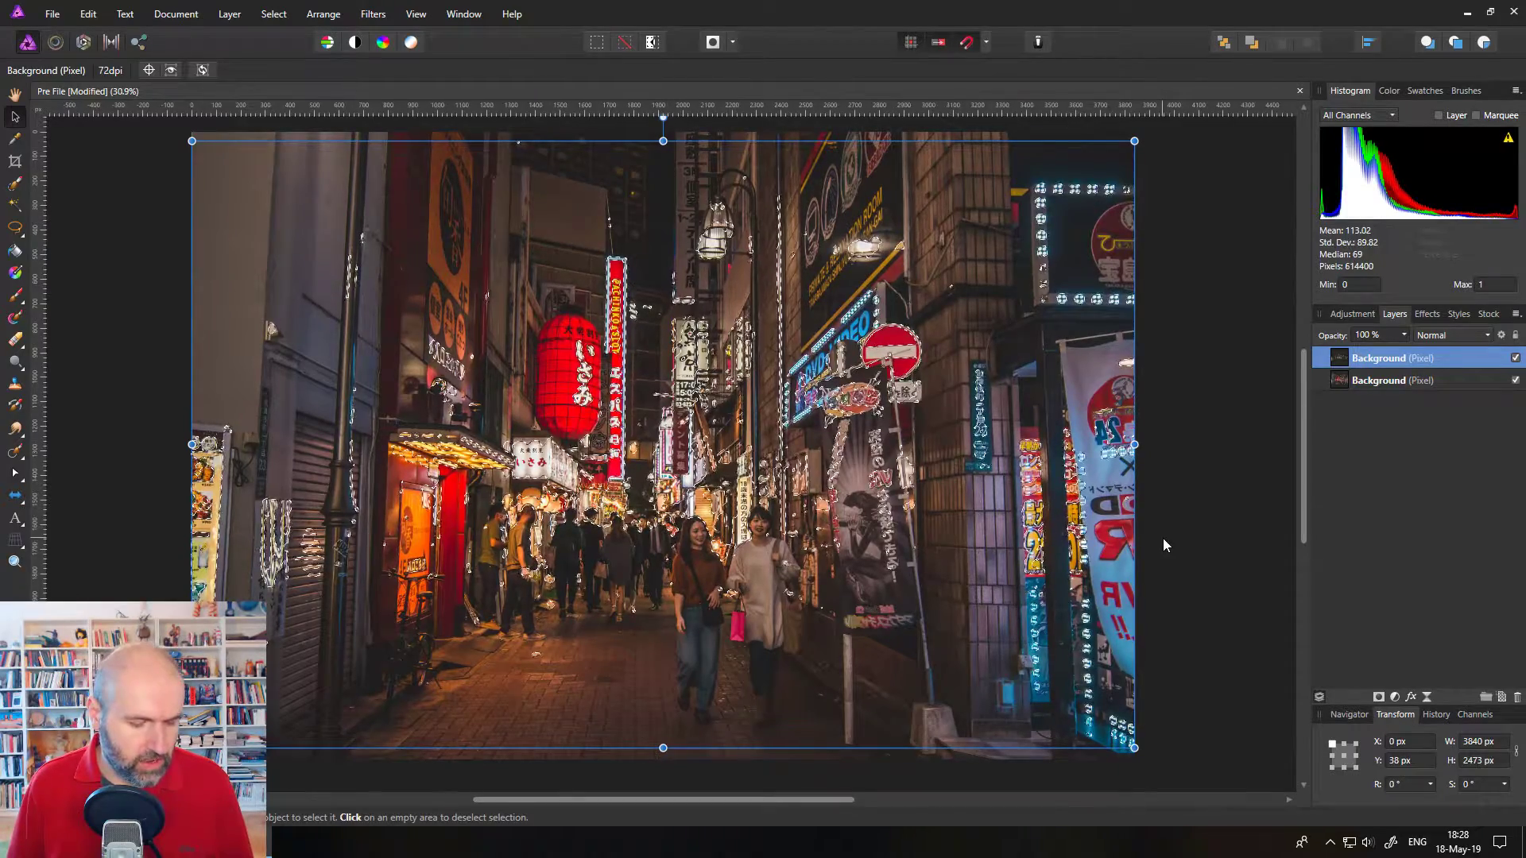
key("ctrl+d")
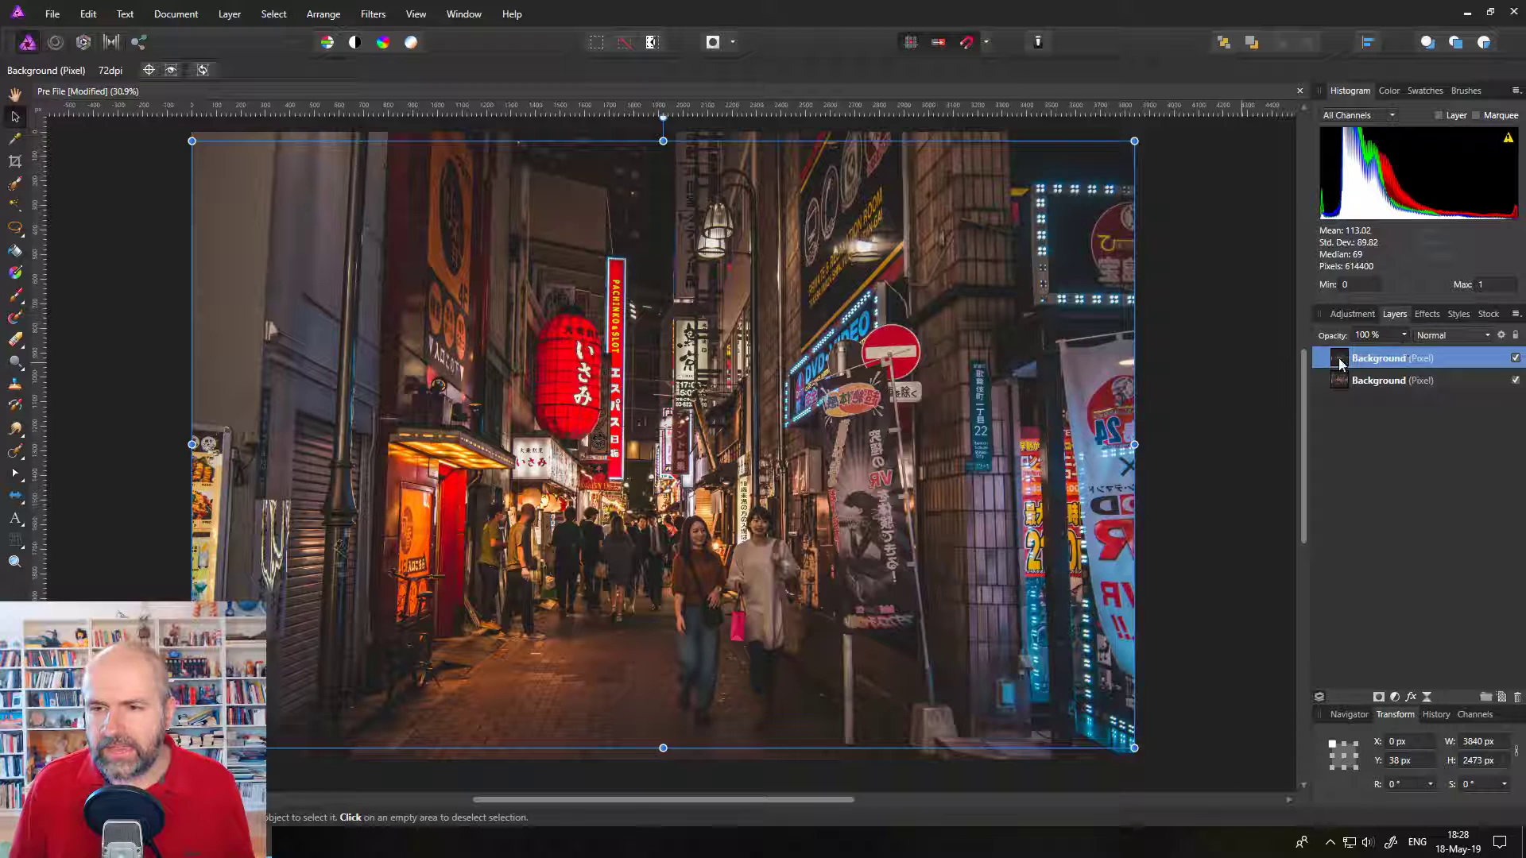
double_click(1381, 366)
type("Highlights")
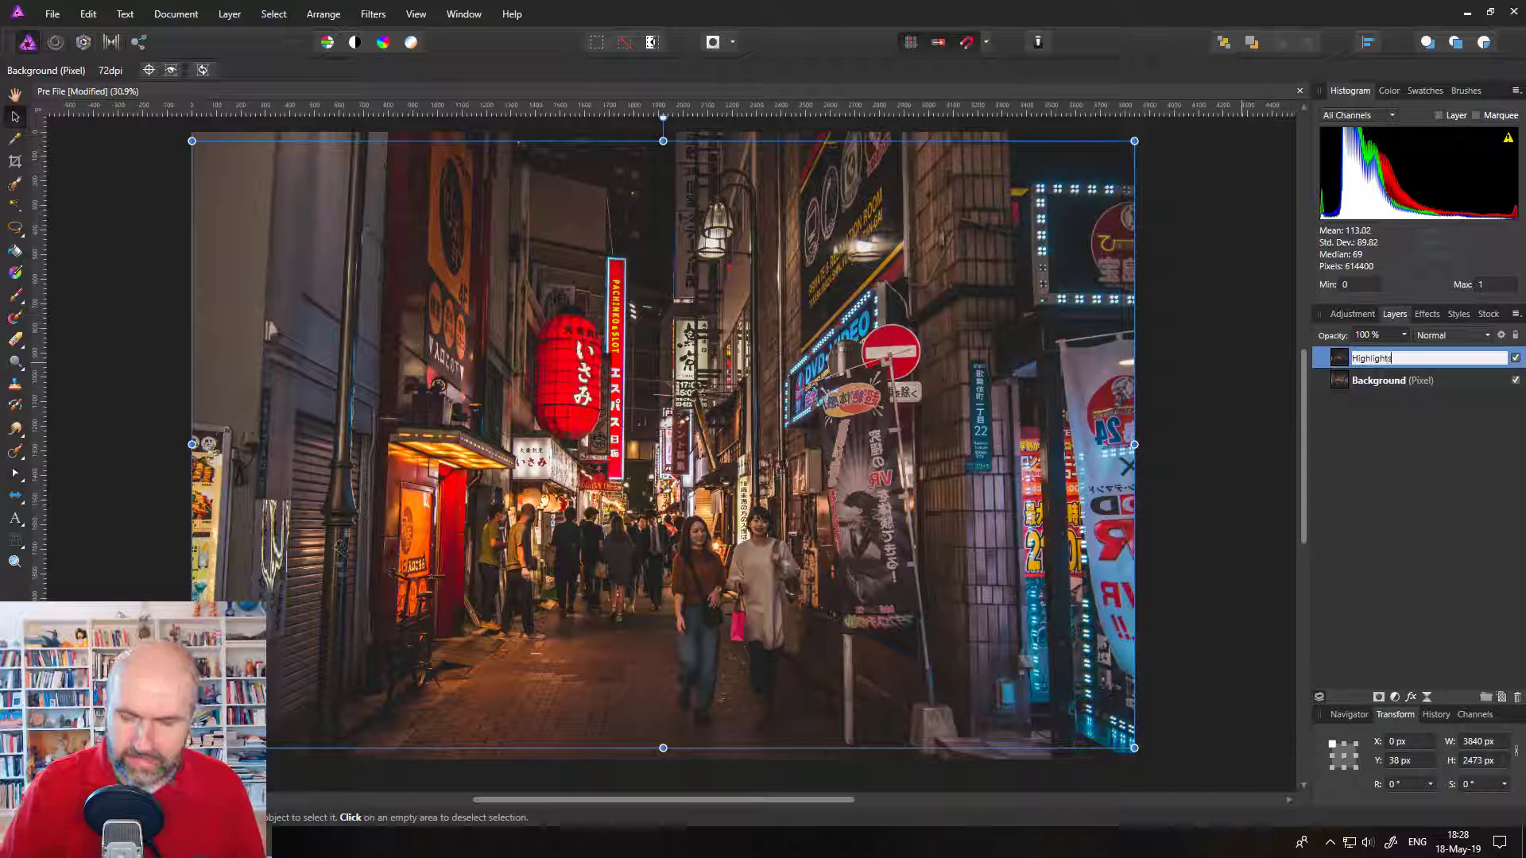
key("Return")
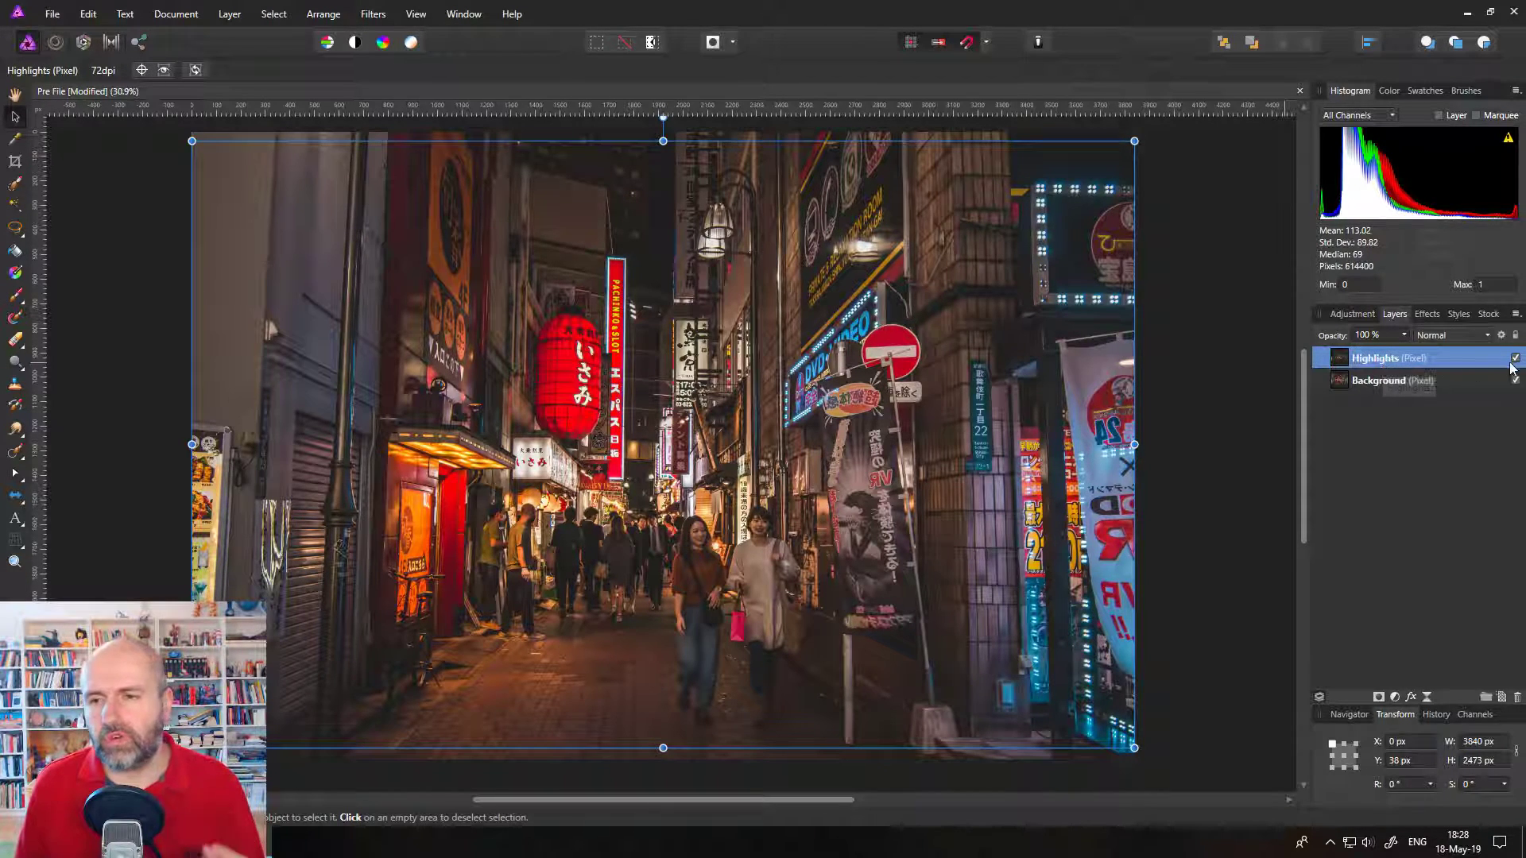
Step: Set the Highlights layer's blend mode to Screen and compare the image with the layer hidden and shown
left_click(1465, 336)
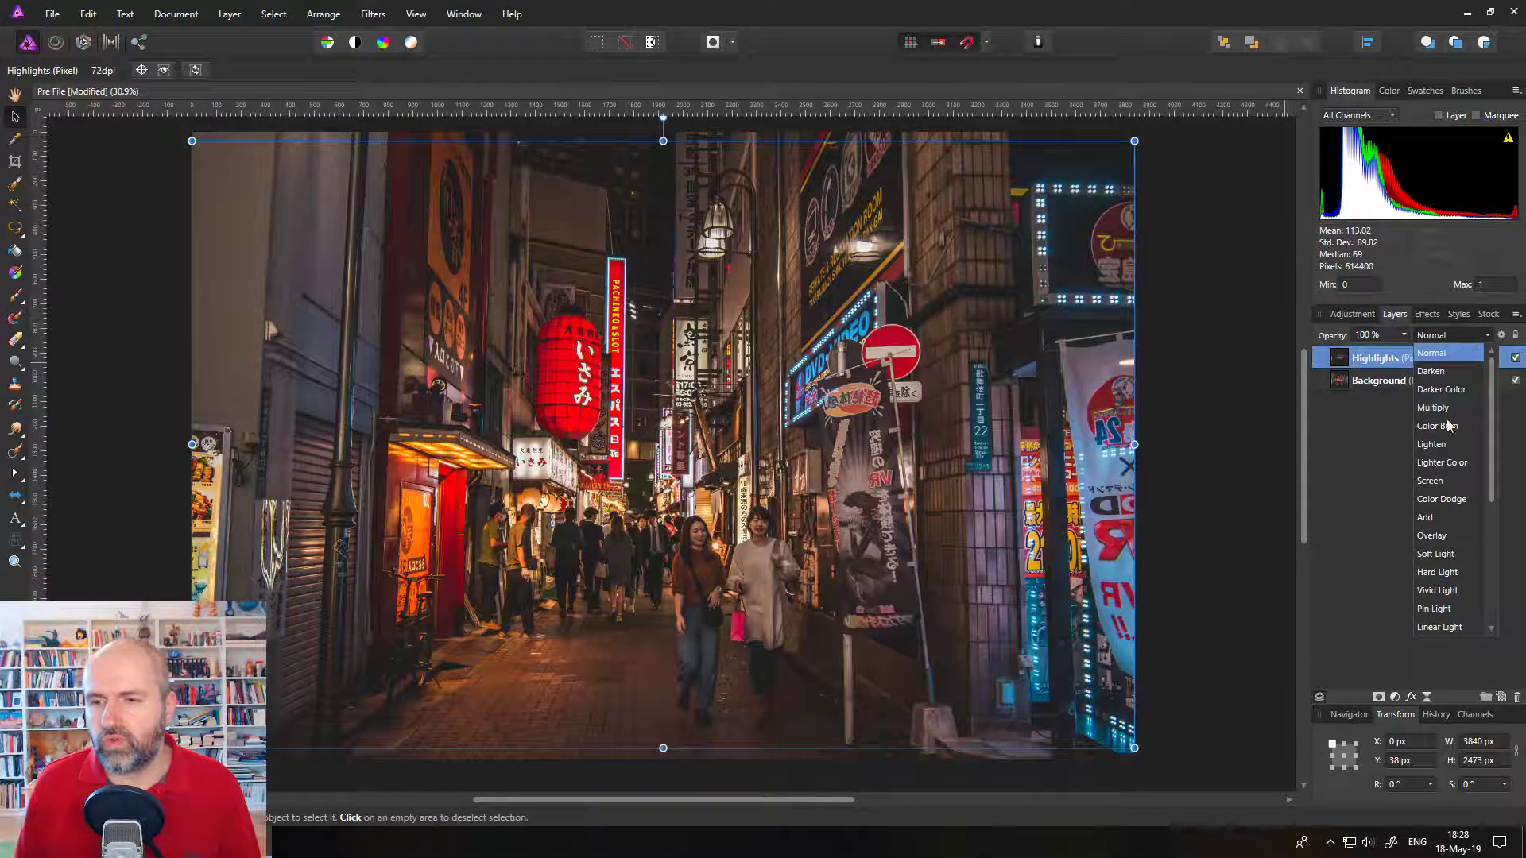
left_click(1435, 482)
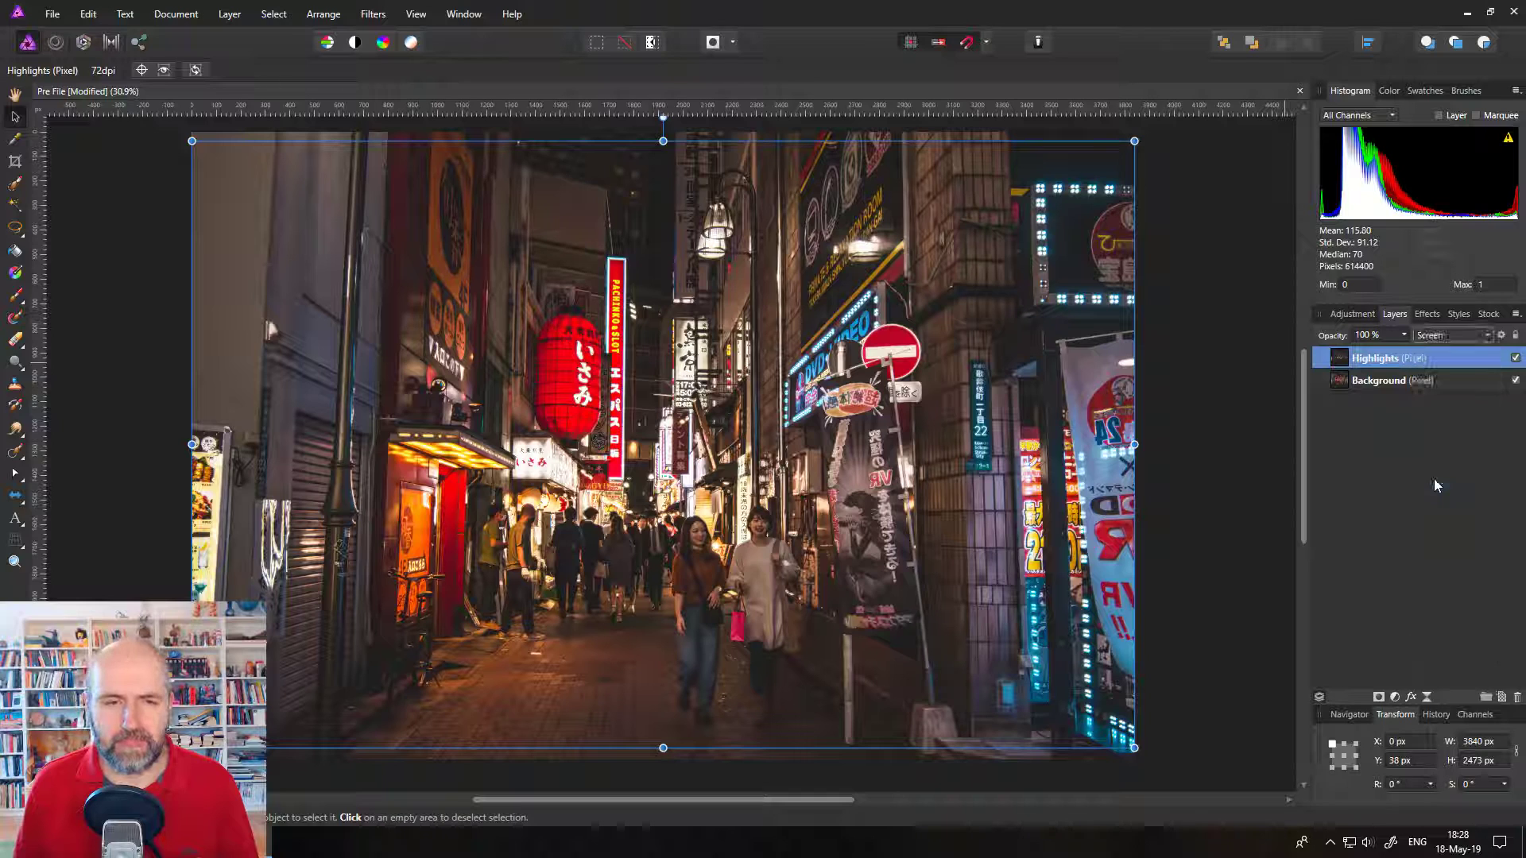
left_click(1515, 358)
left_click(1515, 358)
left_click(1516, 359)
left_click(1515, 359)
left_click(1516, 358)
left_click(1515, 358)
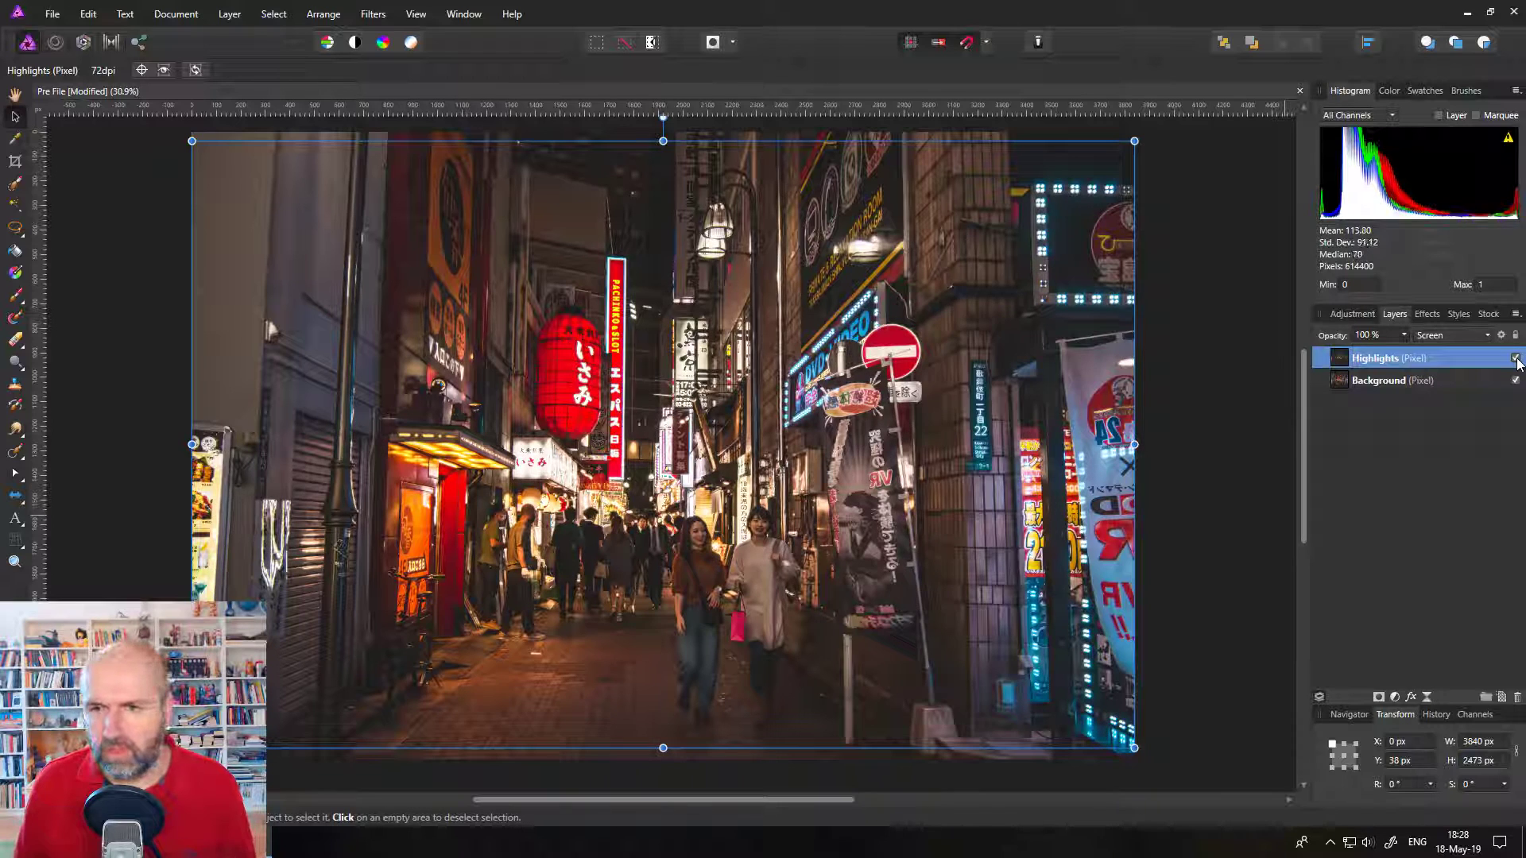
left_click(1254, 489)
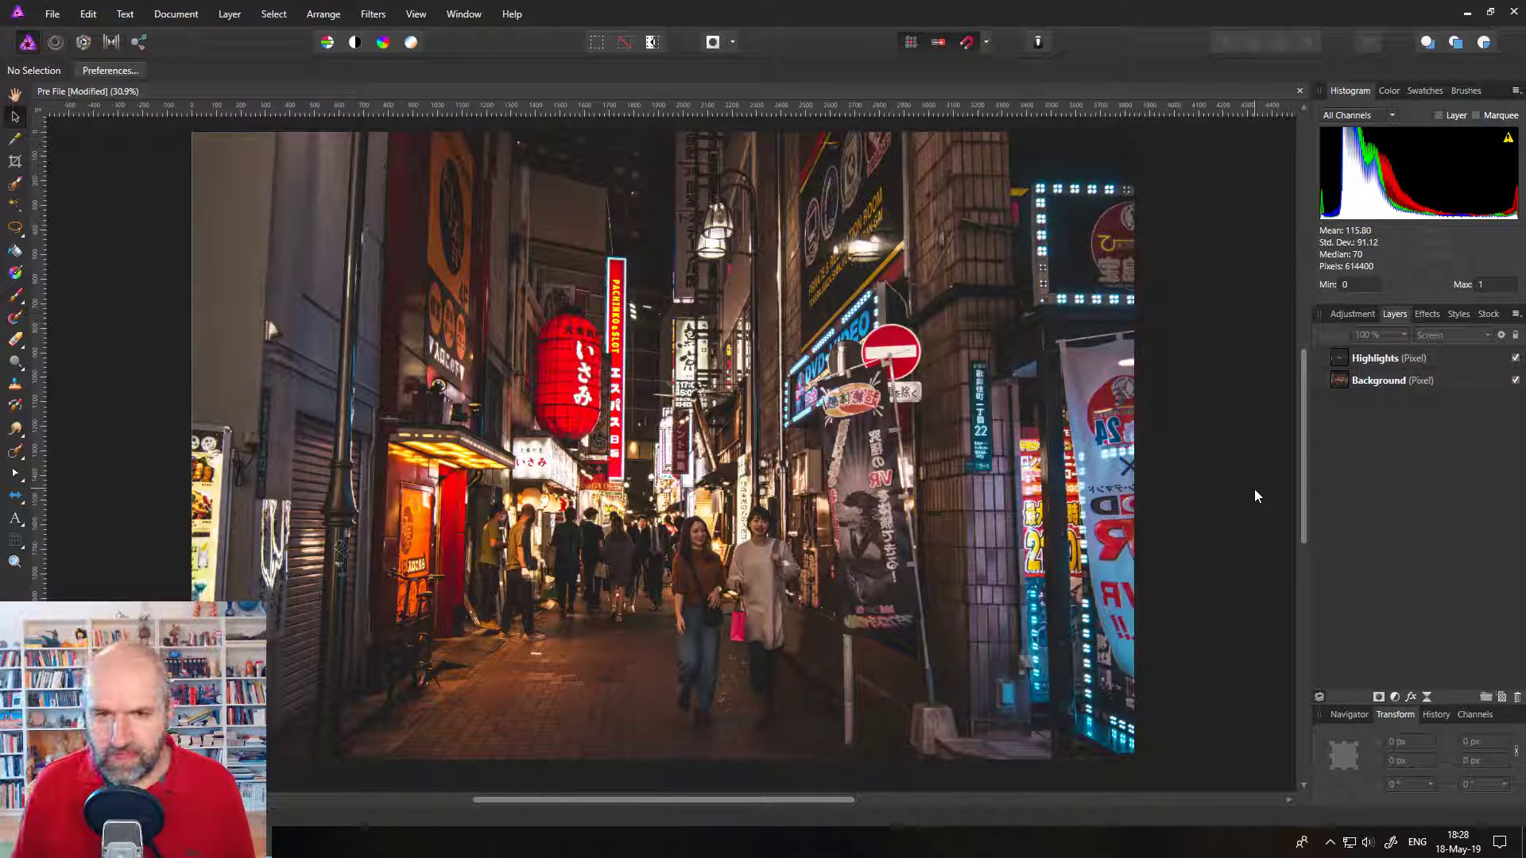
Step: Add a Gaussian Blur effect to the Highlights layer for a glow and lower the layer's opacity to 75%
left_click(1383, 359)
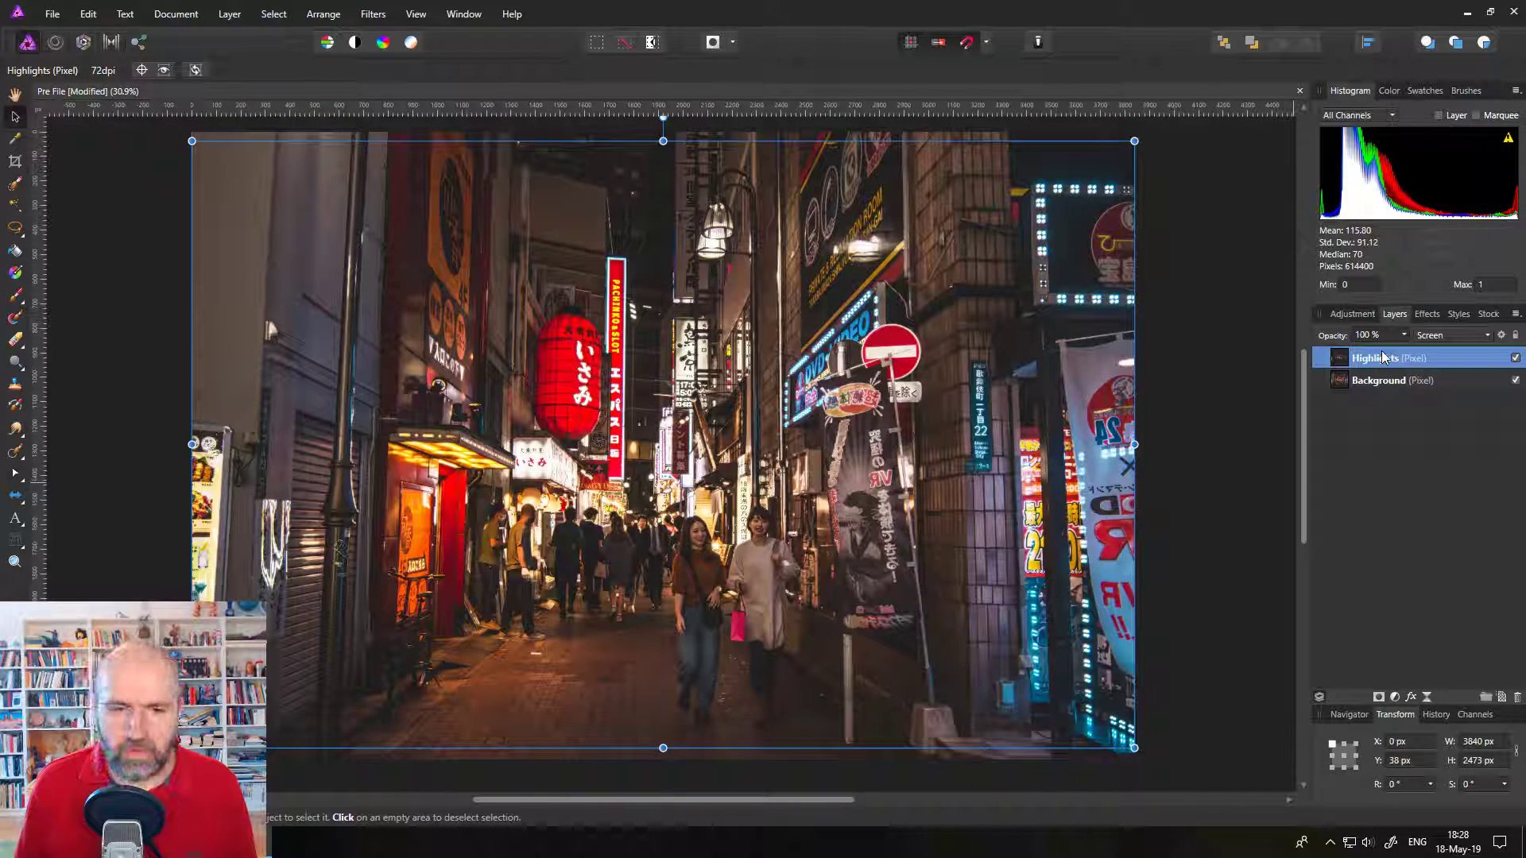
left_click(1428, 316)
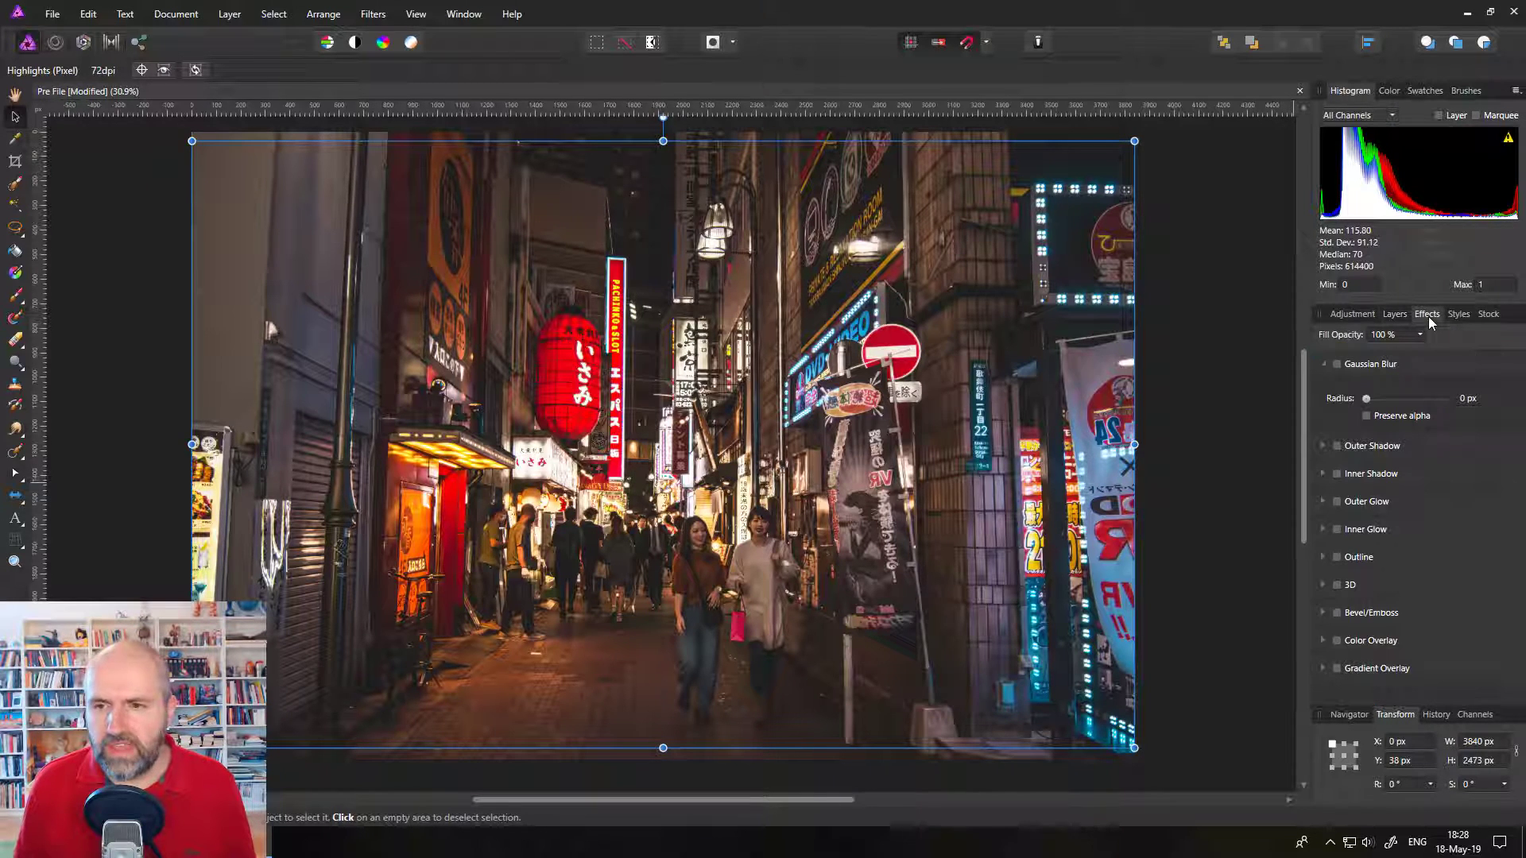
left_click(1338, 365)
left_click_drag(1367, 400, 1434, 394)
left_click(1395, 315)
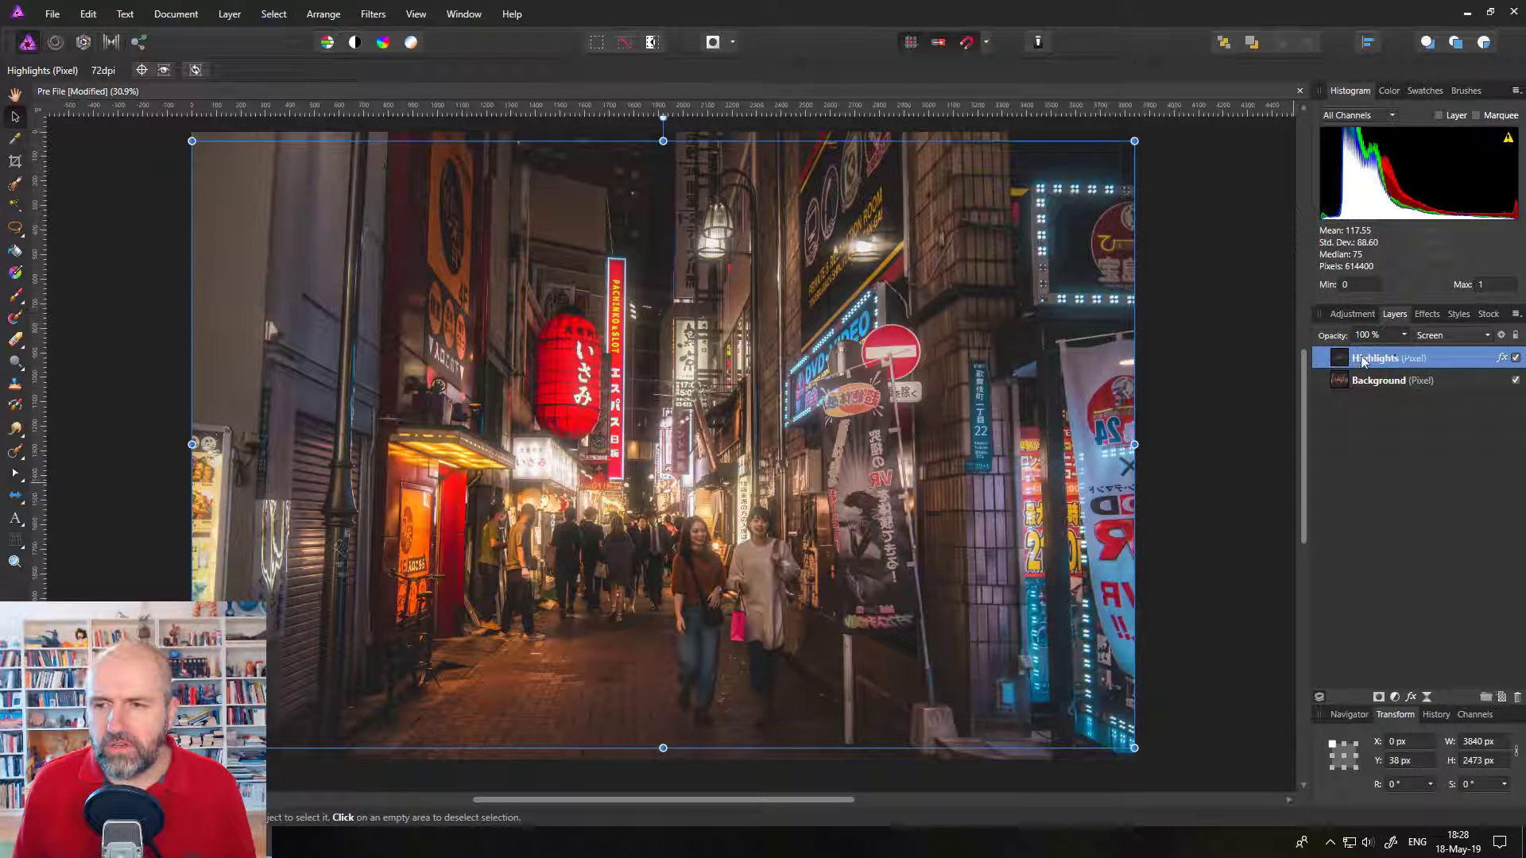
left_click(1404, 336)
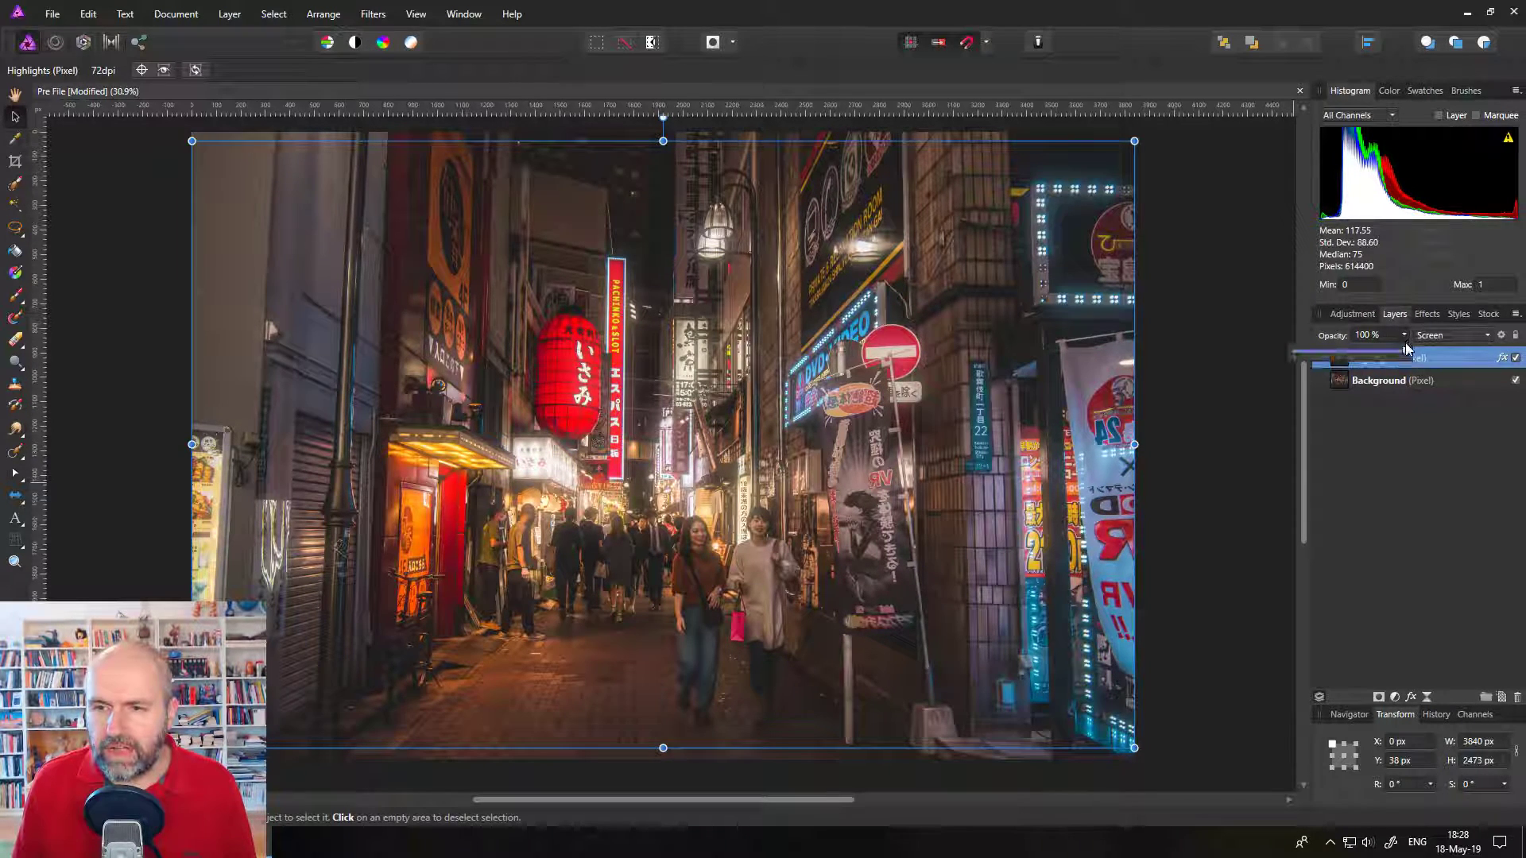
mouse_move(1405, 354)
left_mouse_down()
mouse_move(1347, 351)
mouse_move(1379, 352)
left_mouse_up()
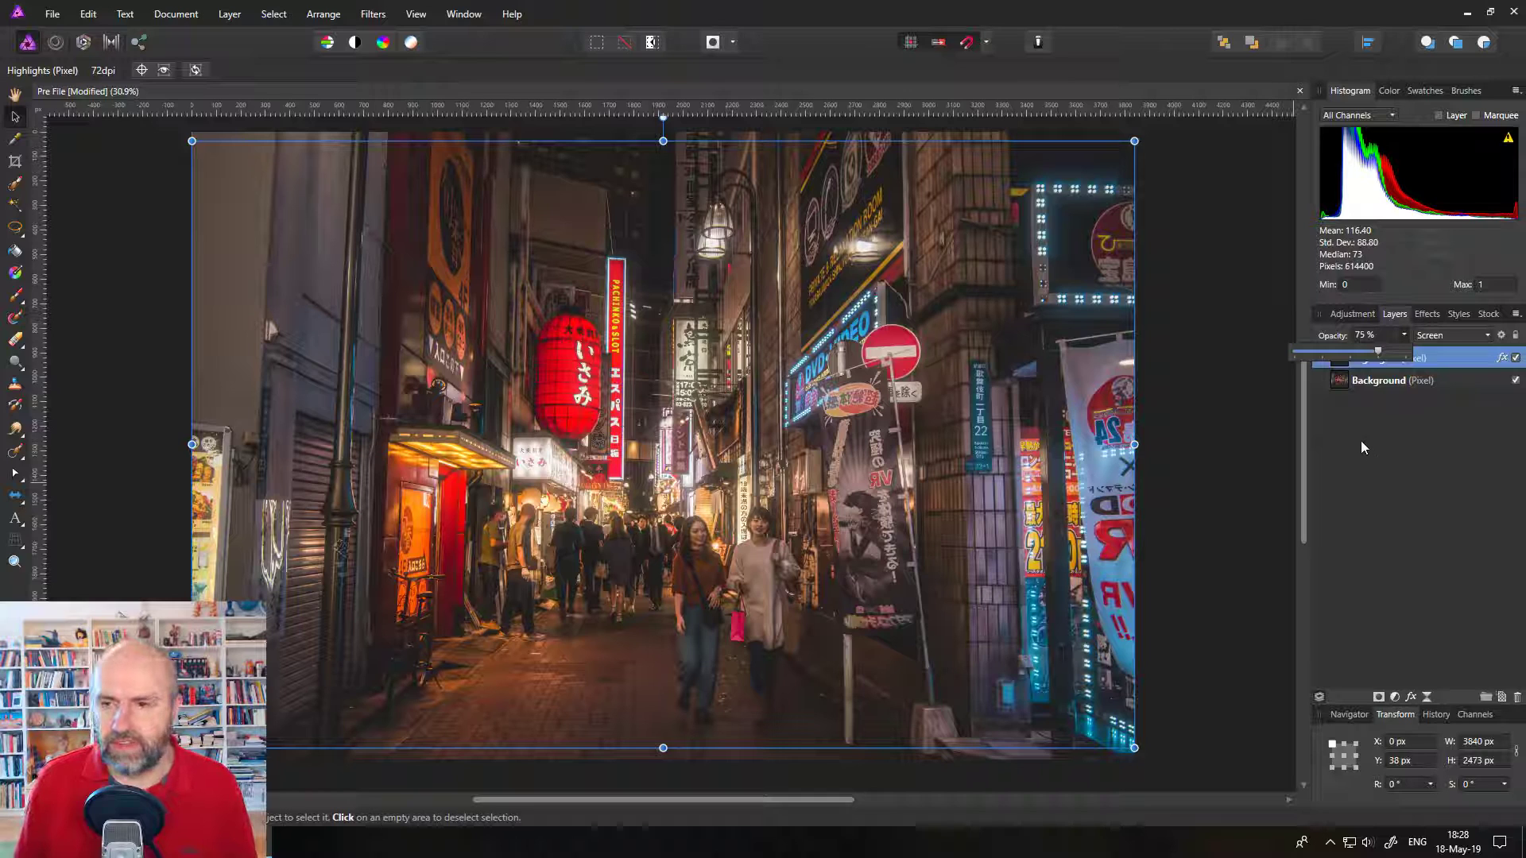
Step: Add two new fill layers directly above the Background layer
left_click(1251, 431)
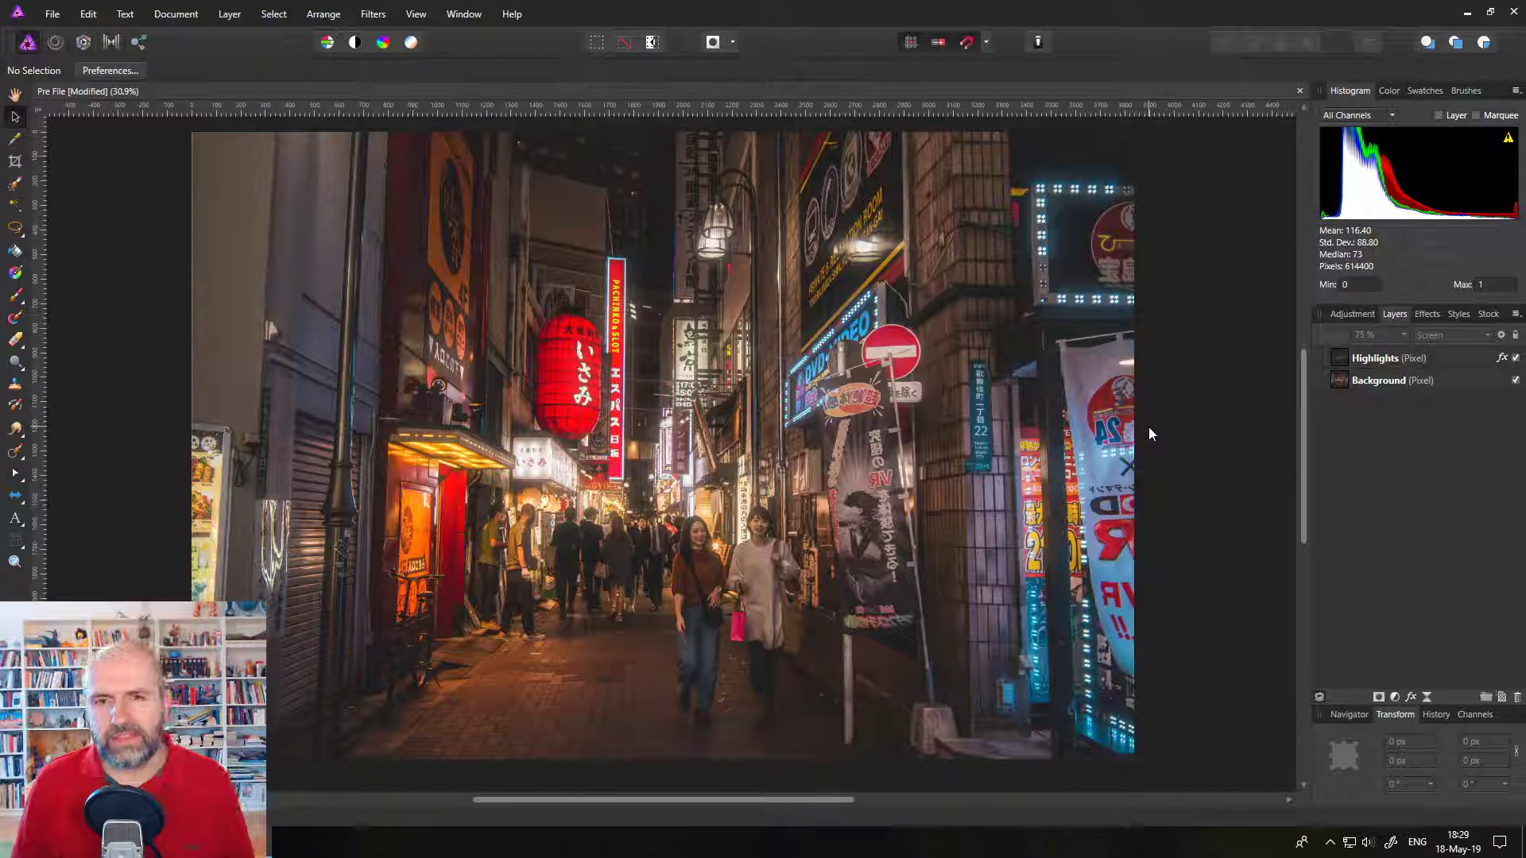
left_click(1340, 381)
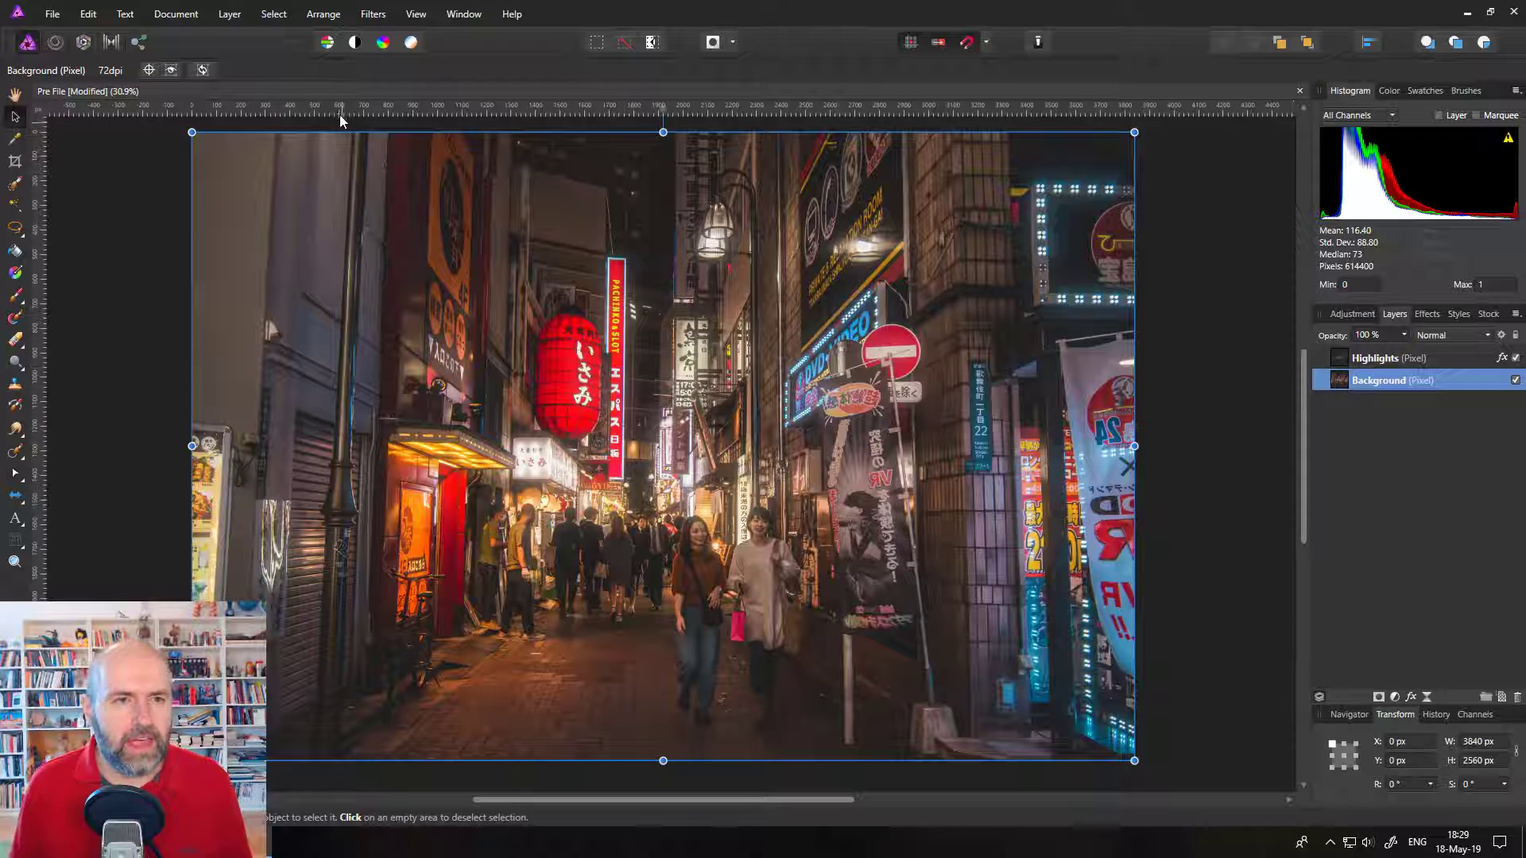
left_click(232, 16)
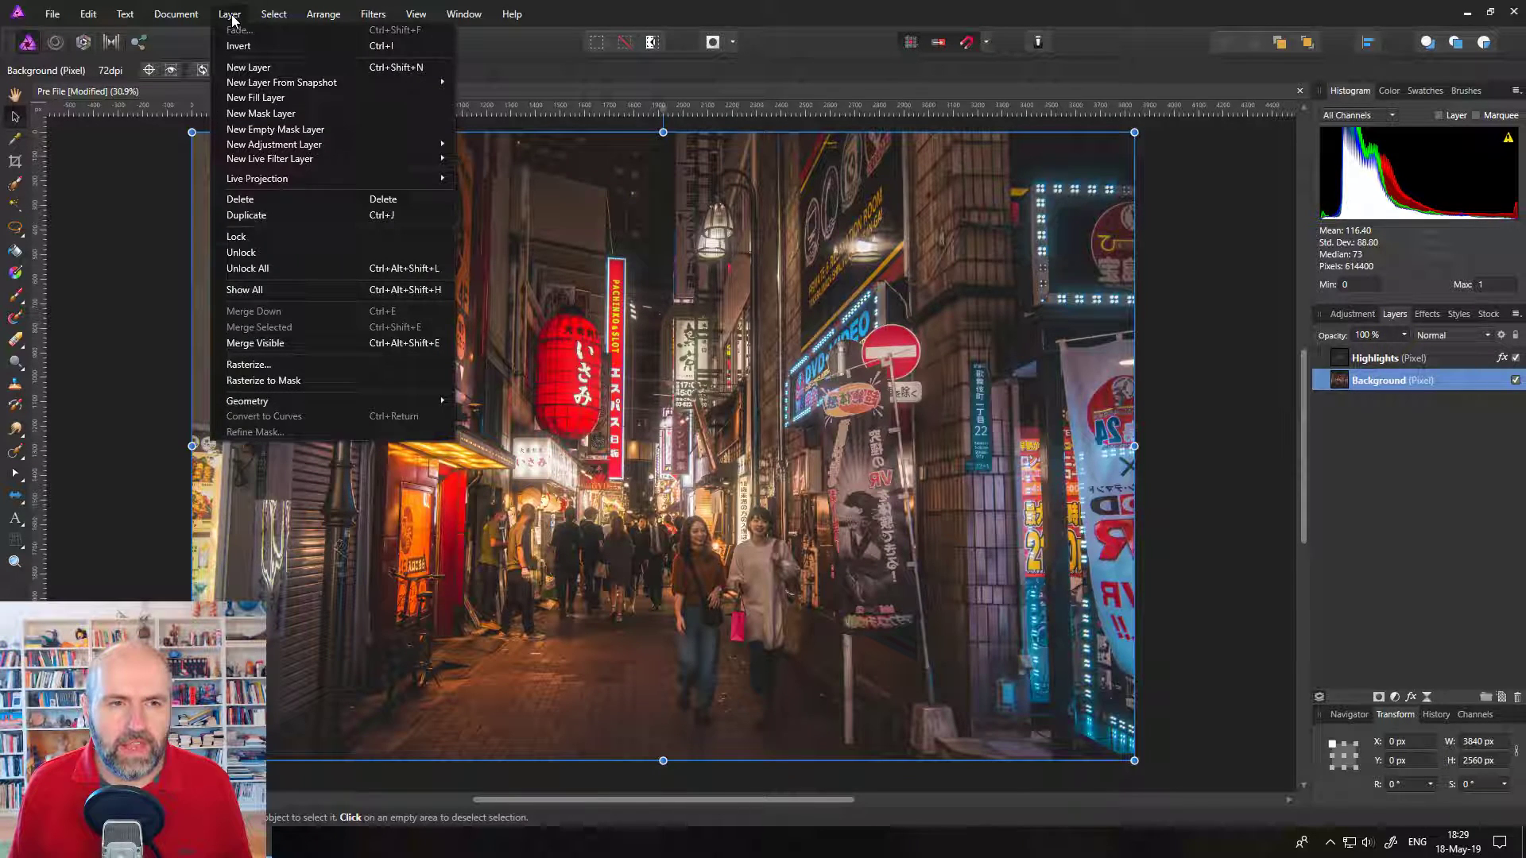
left_click(271, 98)
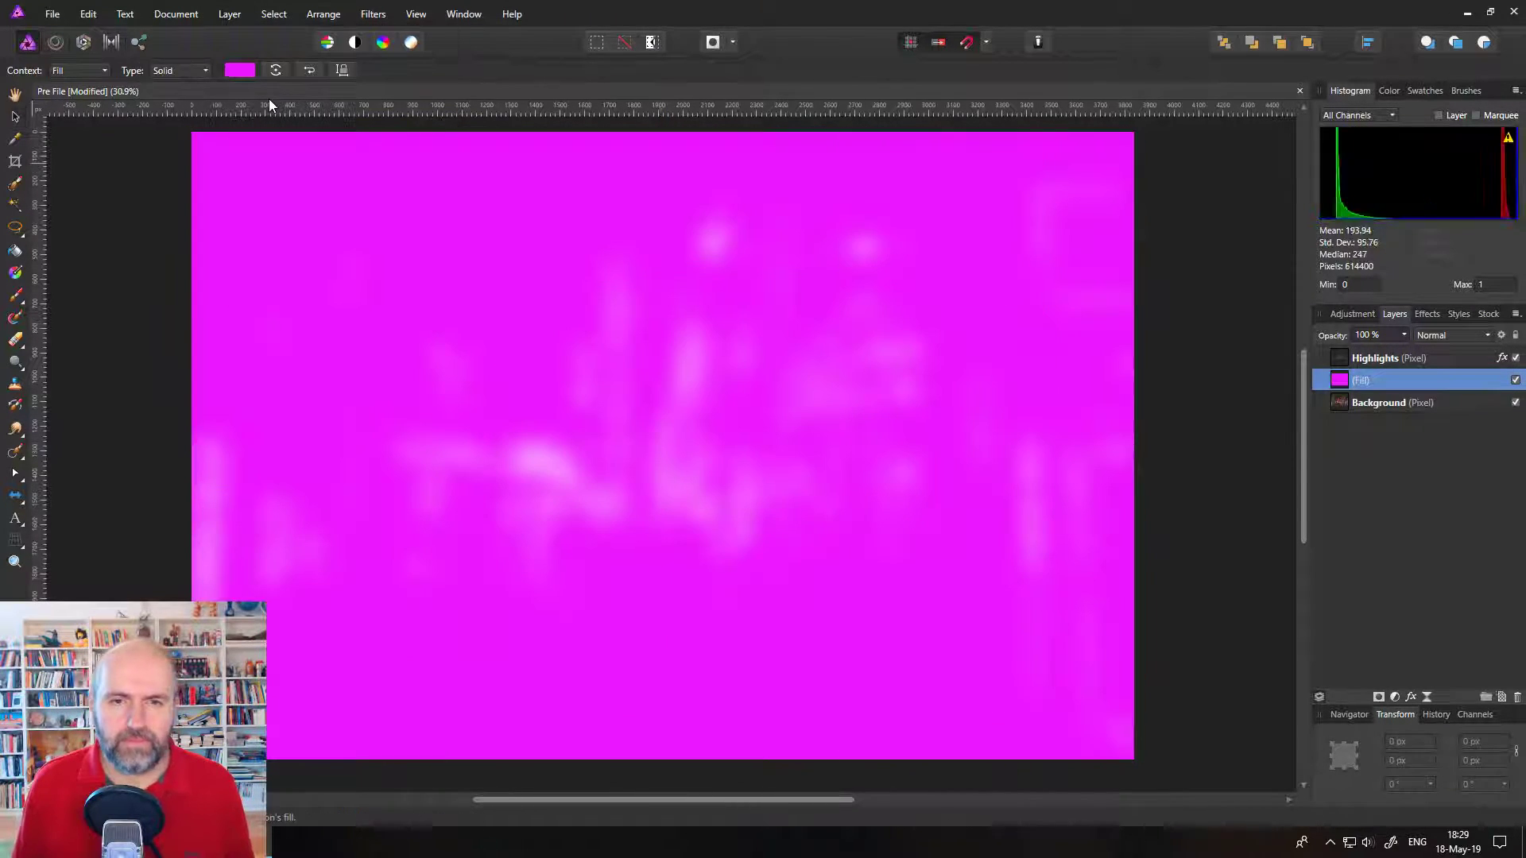
left_click(227, 16)
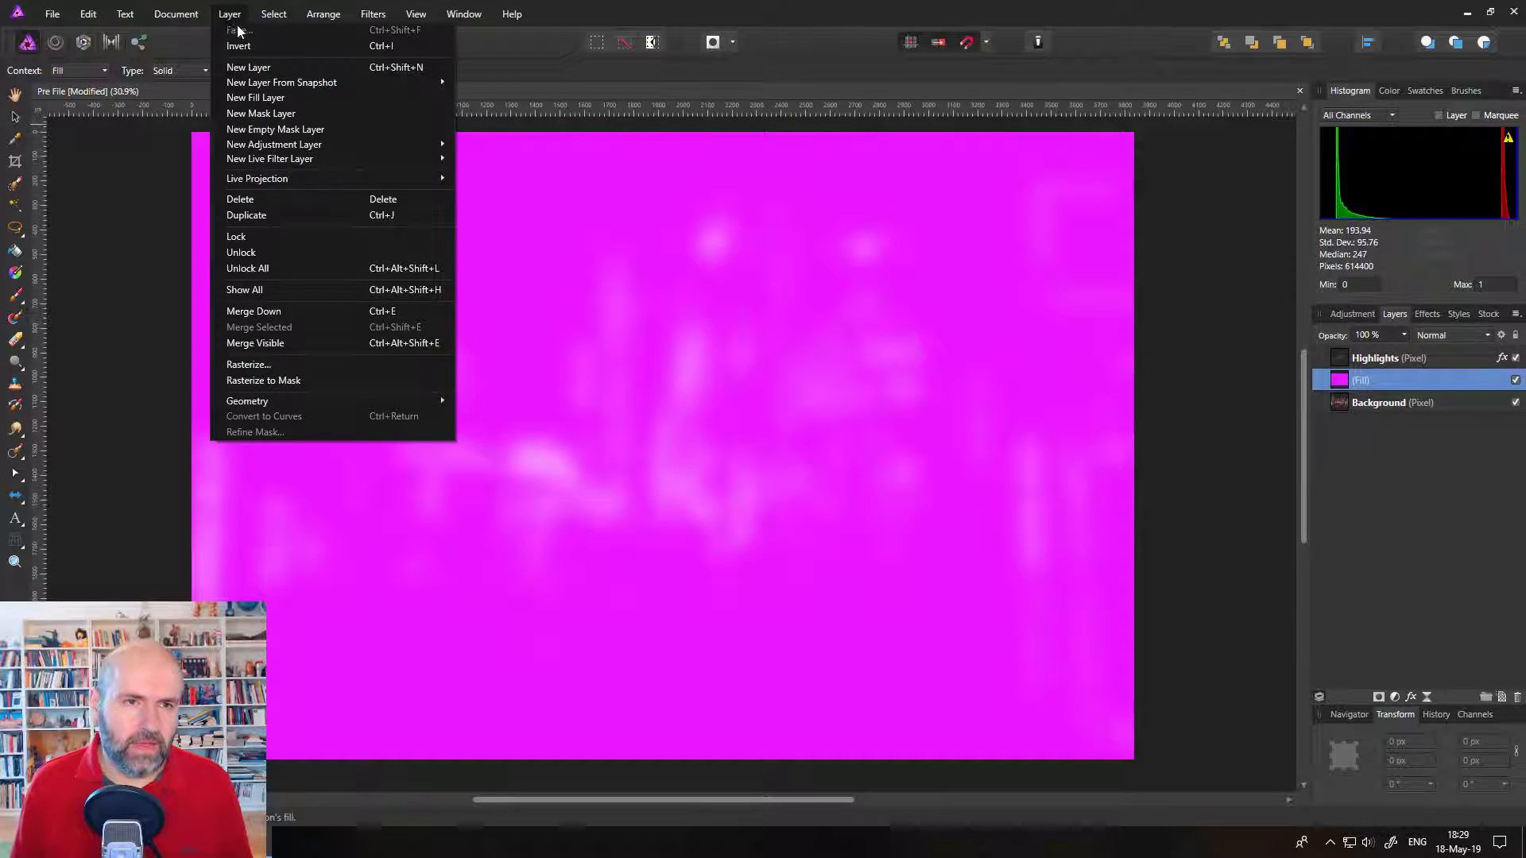
left_click(272, 98)
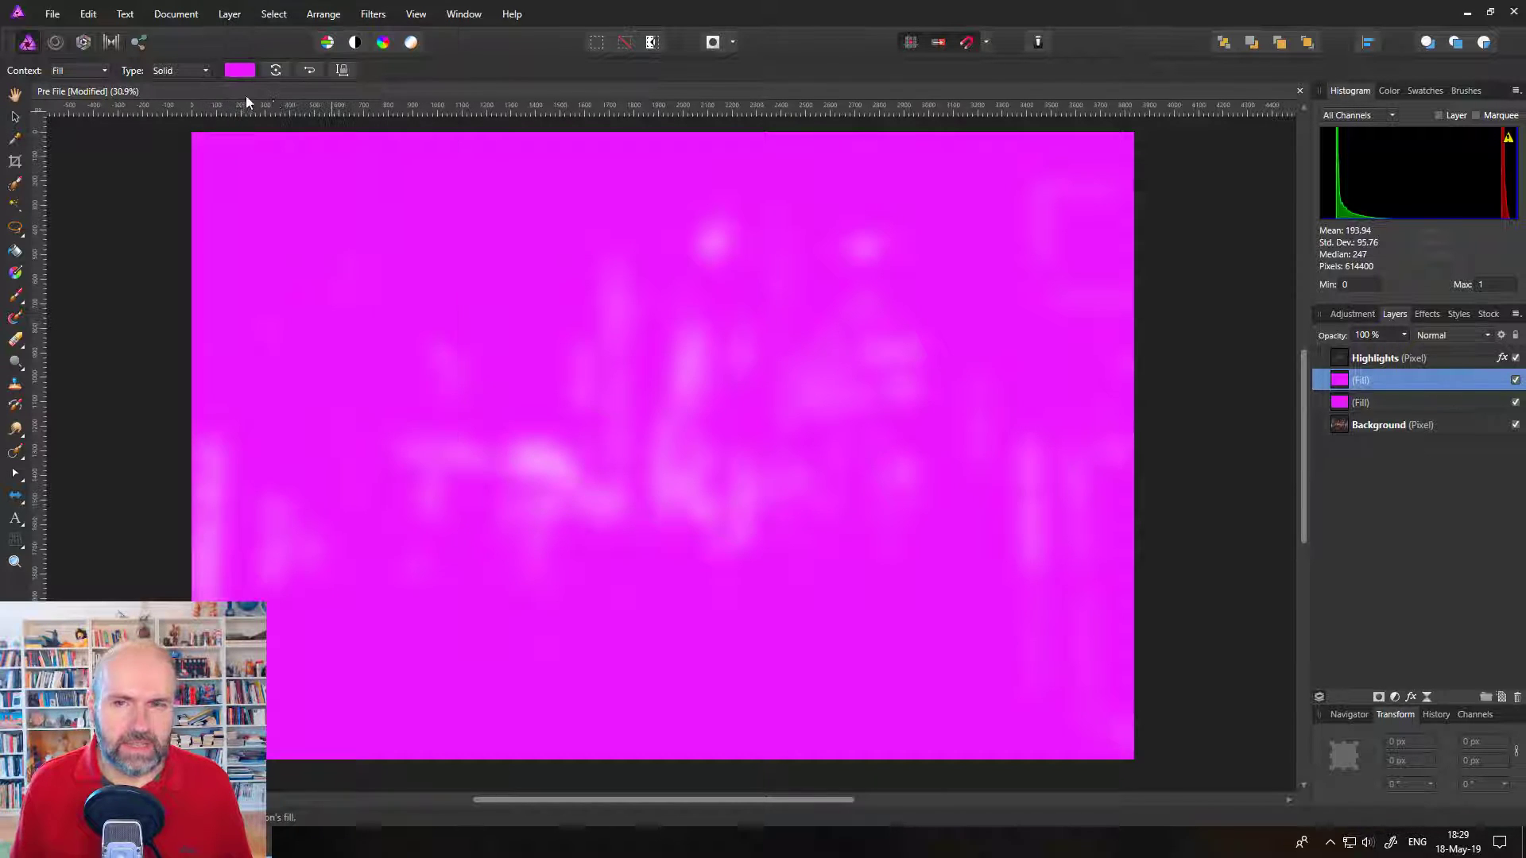
Step: Hide the upper fill layer and set the lower fill layer's blend mode to Soft Light
left_click(1516, 381)
left_click(1348, 404)
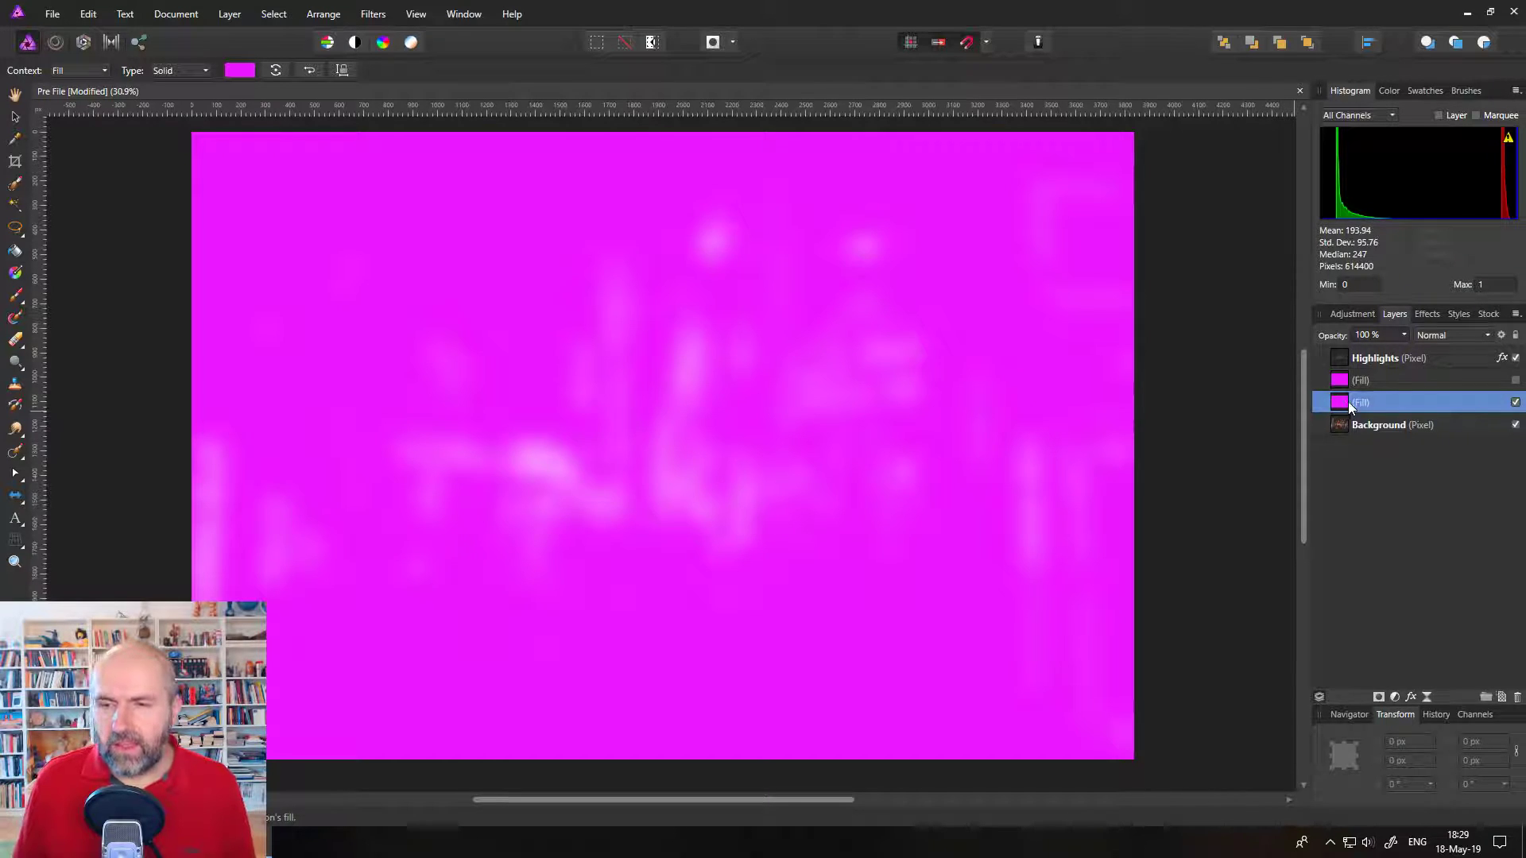
left_click(1447, 335)
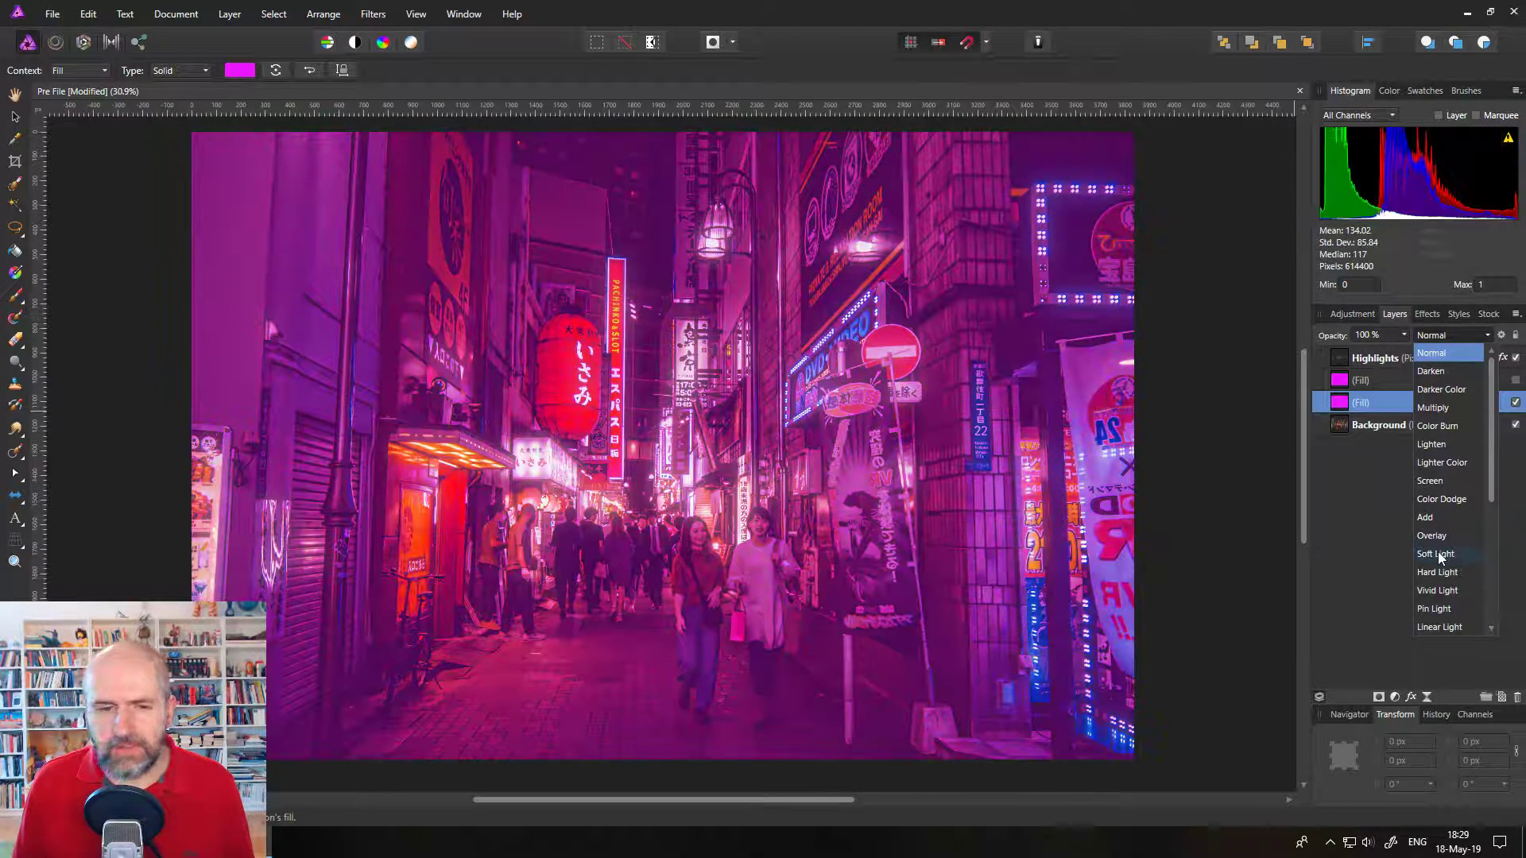
left_click(1435, 554)
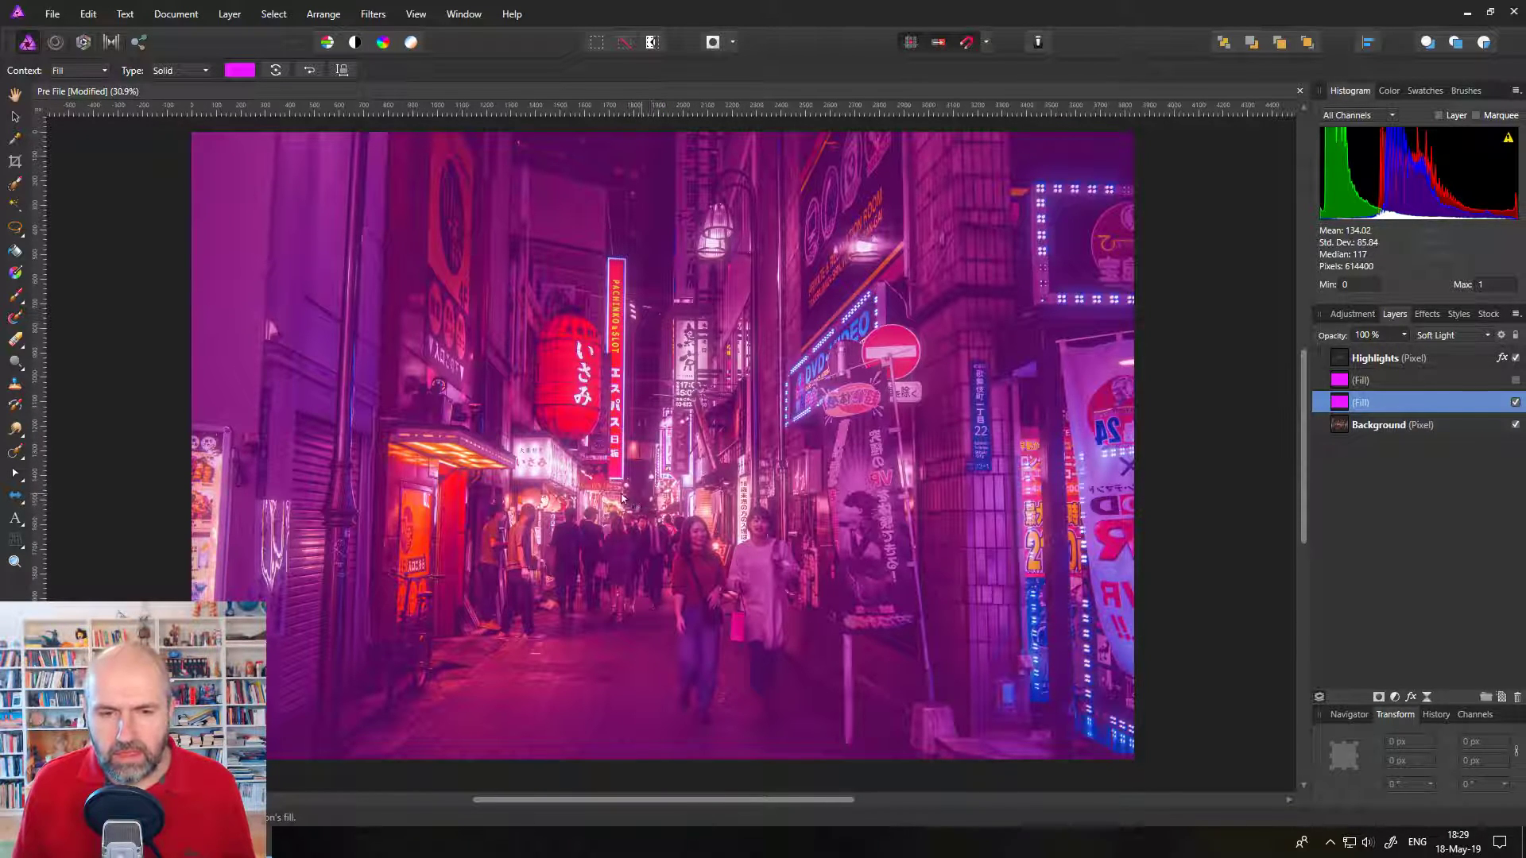
Step: Draw a gradient on the lower fill layer from the distant crowd at the street's centre toward the upper-left pole, with type Radial
left_click_drag(642, 502, 362, 256)
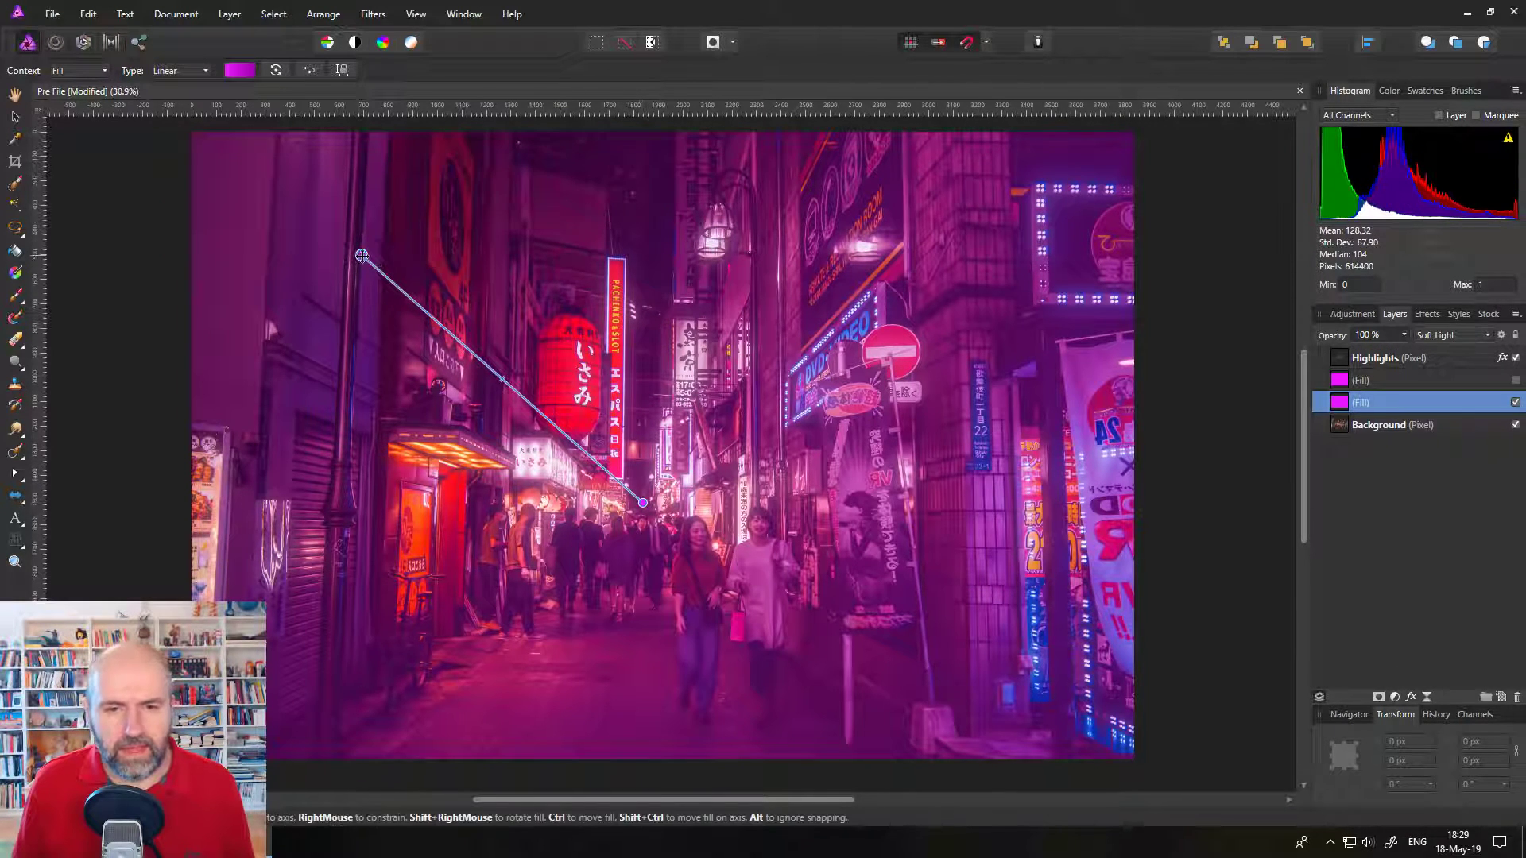
left_click(240, 71)
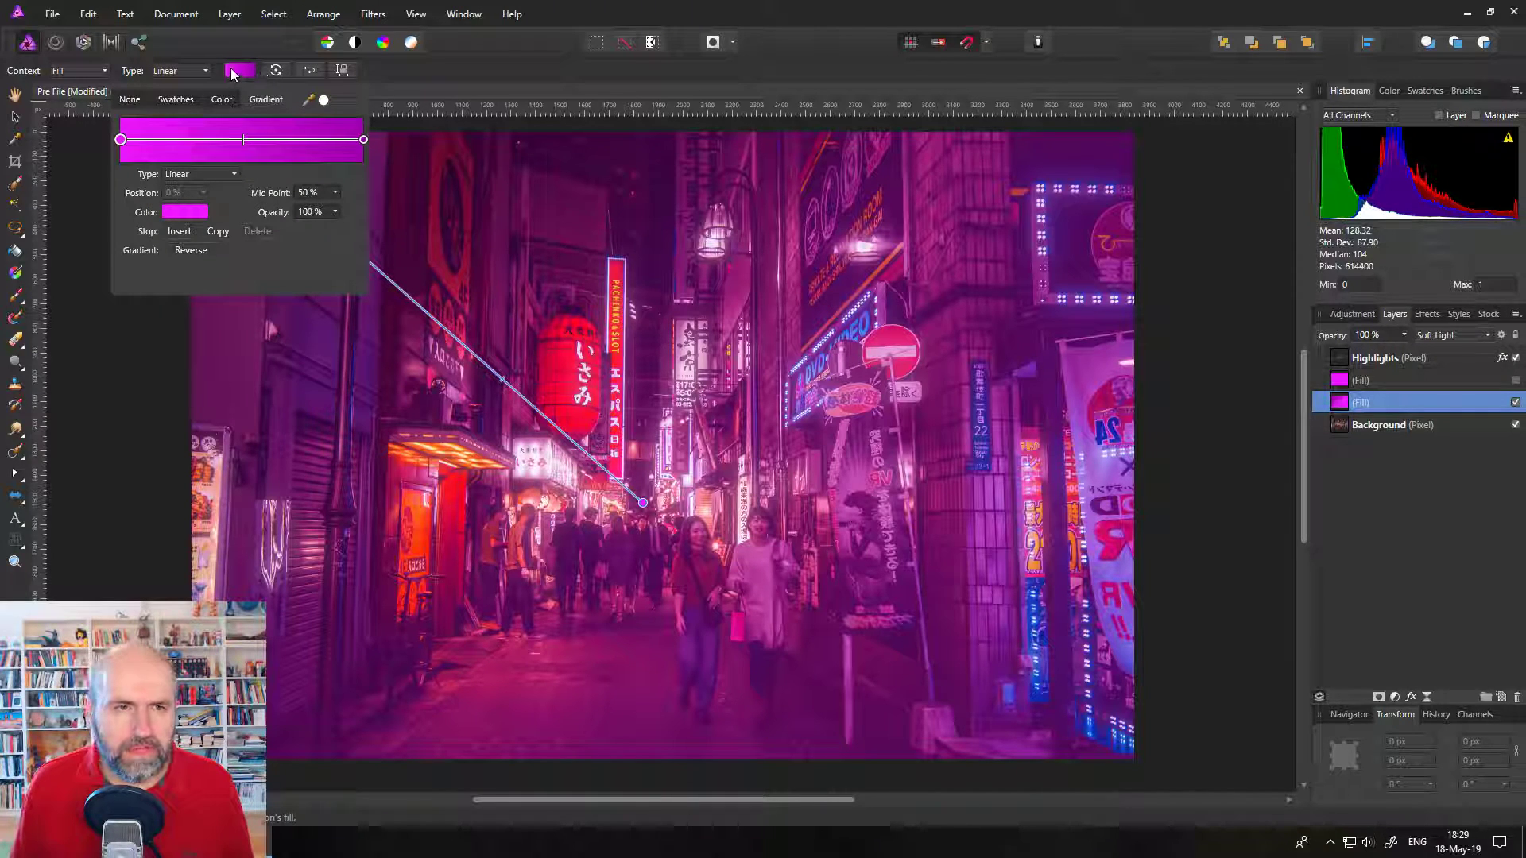
left_click(213, 176)
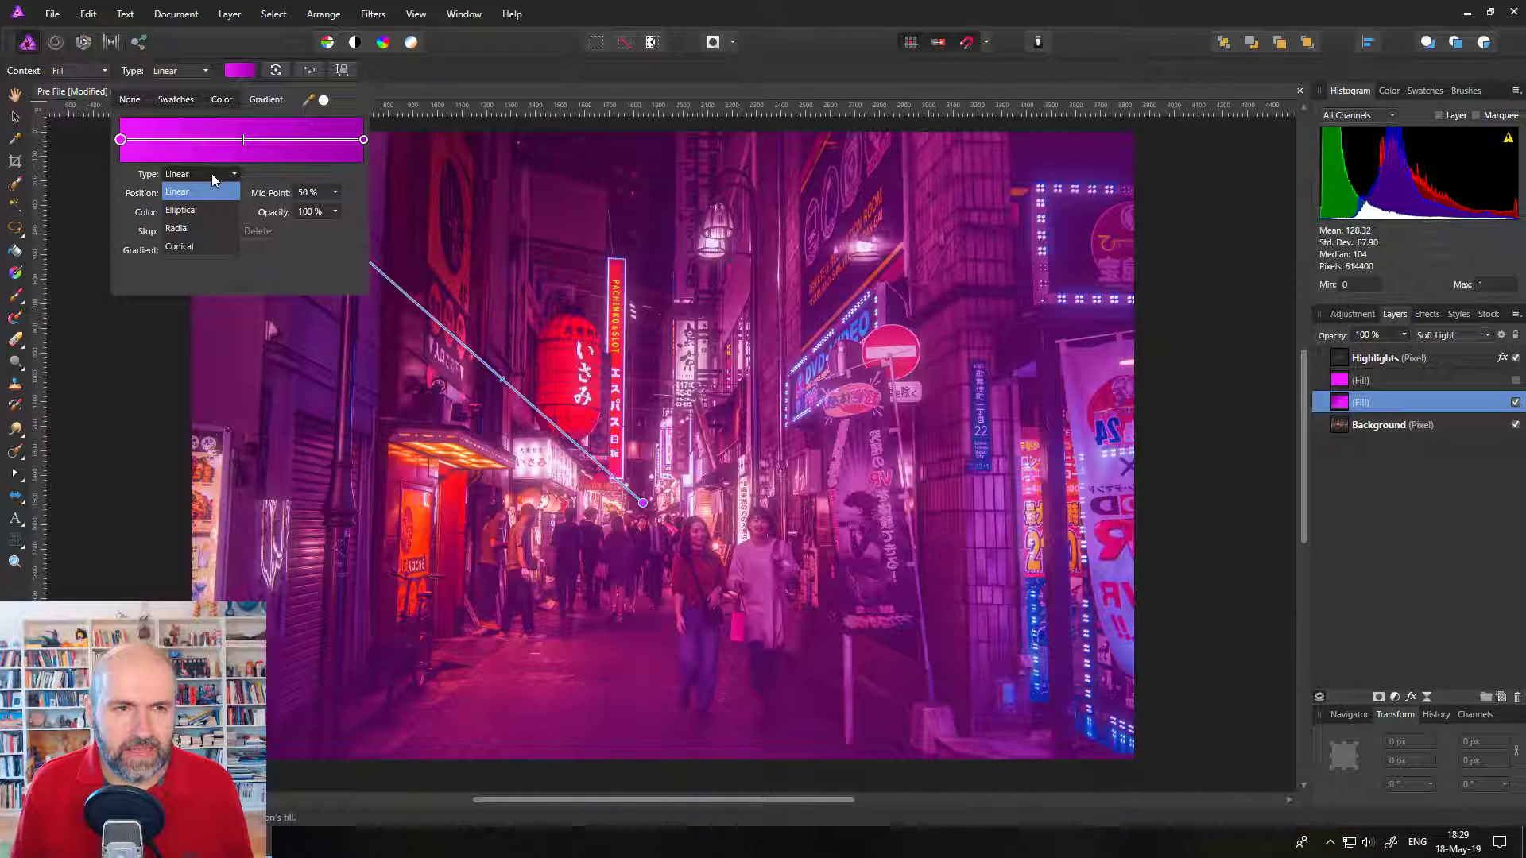
left_click(199, 231)
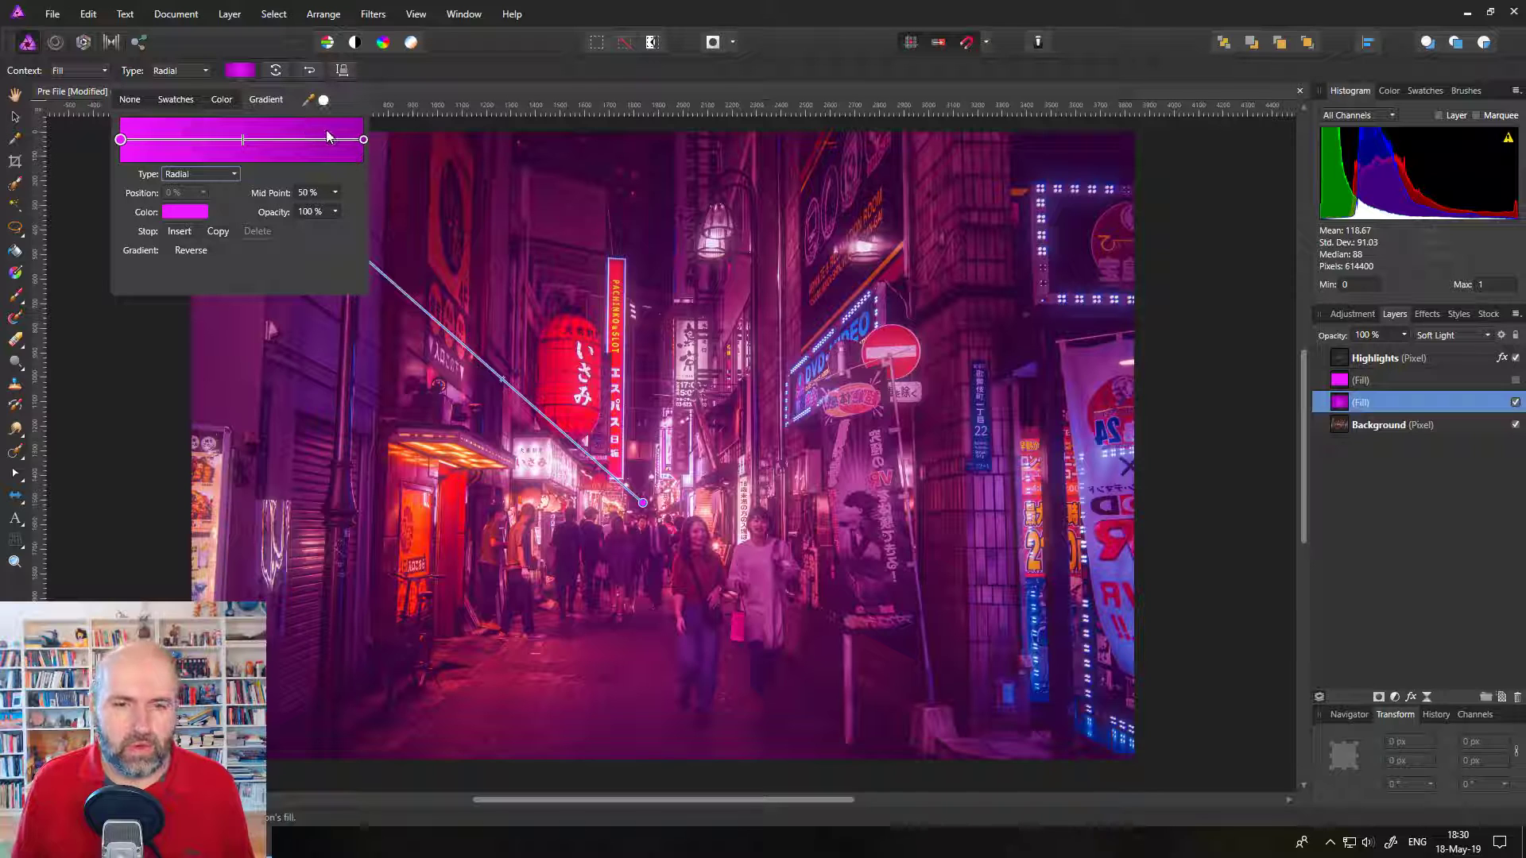
Step: Set the radial gradient's centre stop on the lower fill layer to light blue, RGB 66, 180, 255
left_click(121, 141)
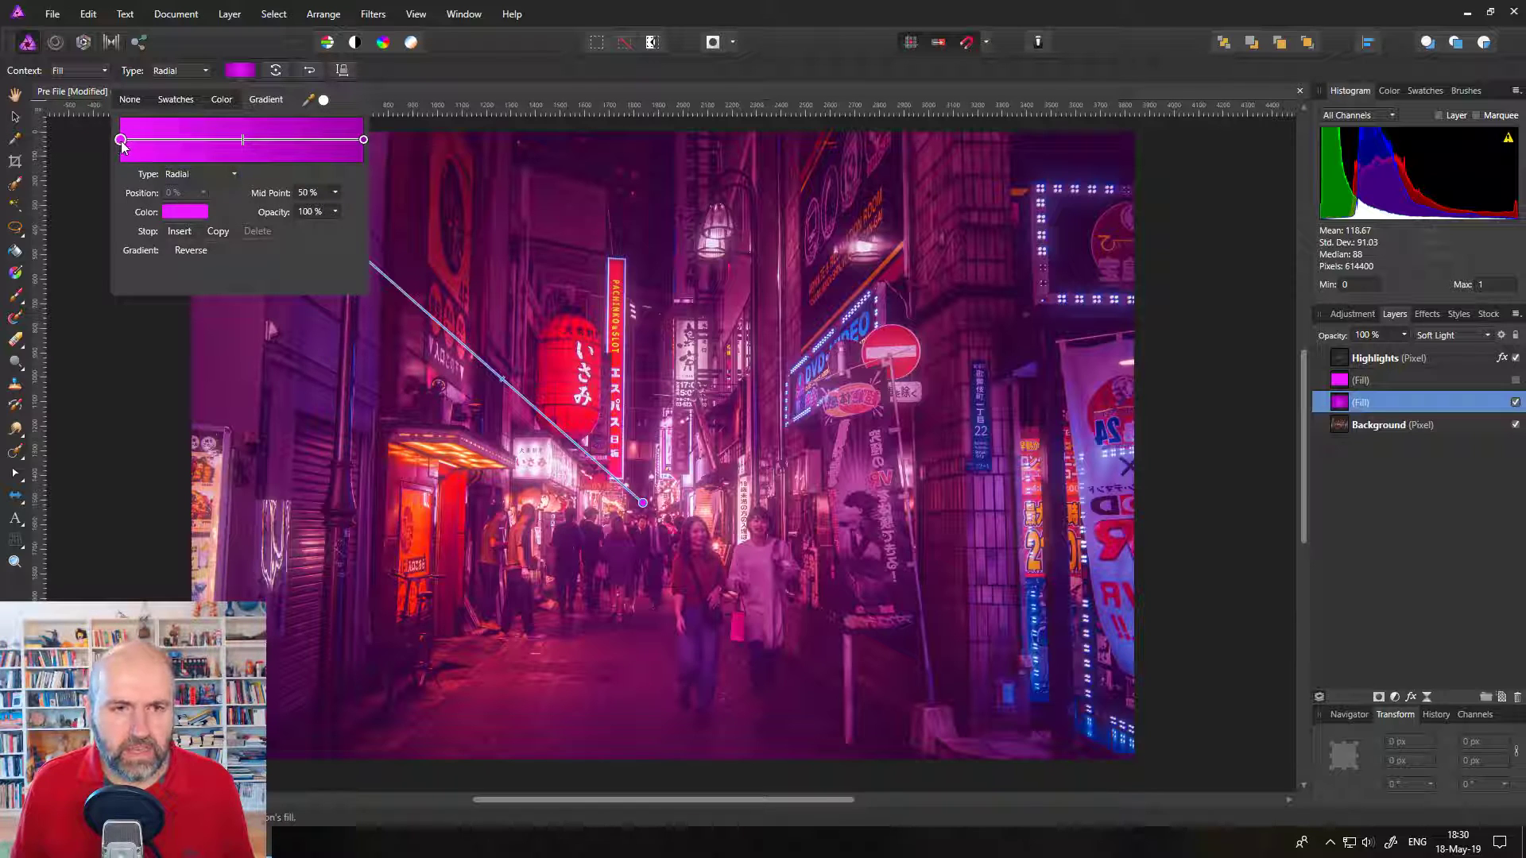
left_click(363, 141)
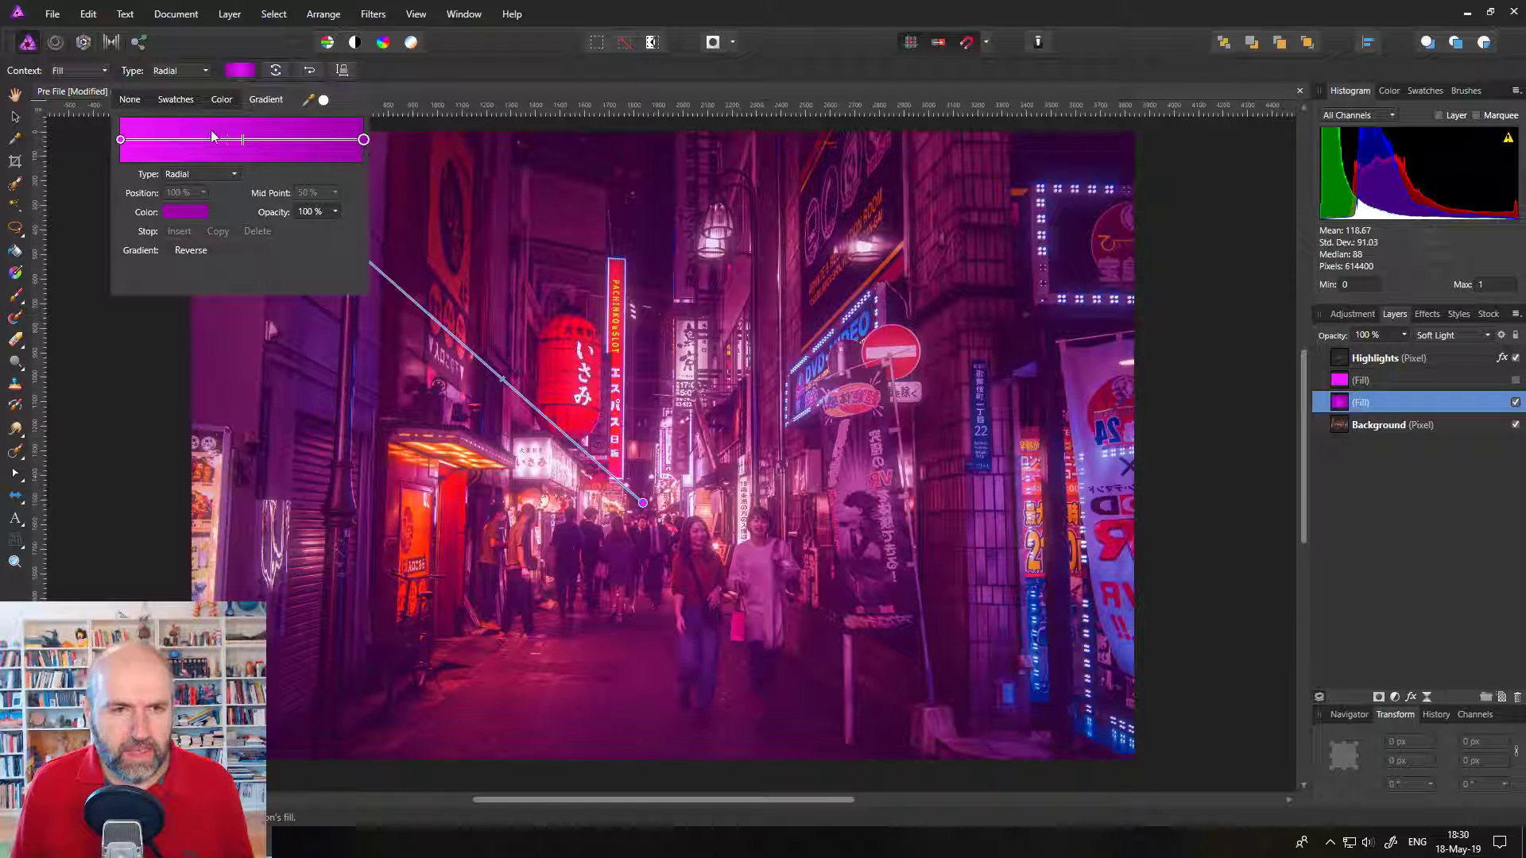
left_click(121, 140)
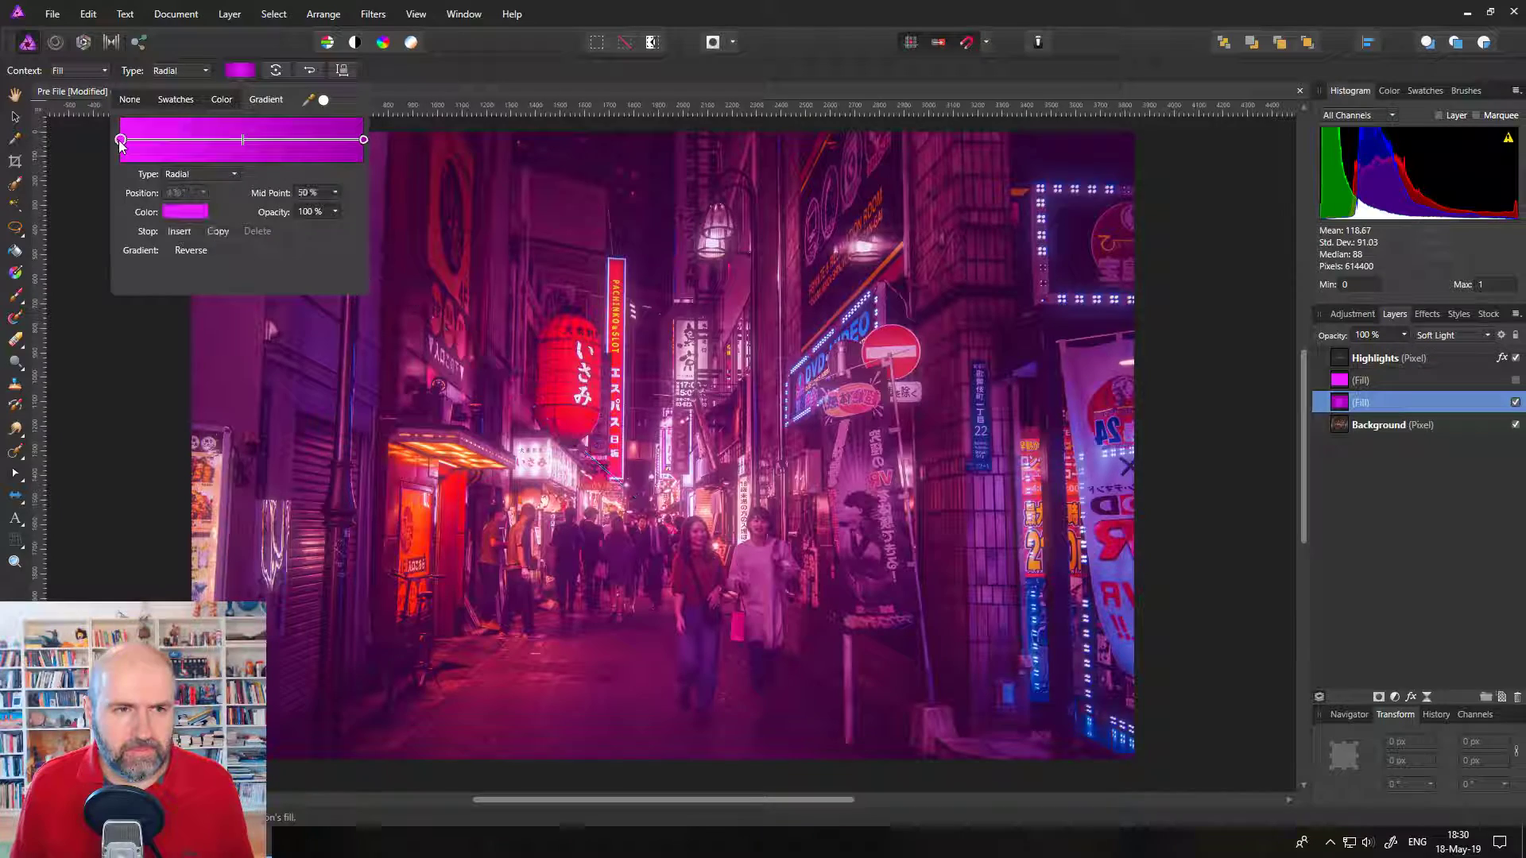
left_click(181, 213)
mouse_move(218, 336)
left_mouse_down()
mouse_move(193, 322)
mouse_move(182, 348)
mouse_move(222, 346)
mouse_move(201, 335)
left_mouse_up()
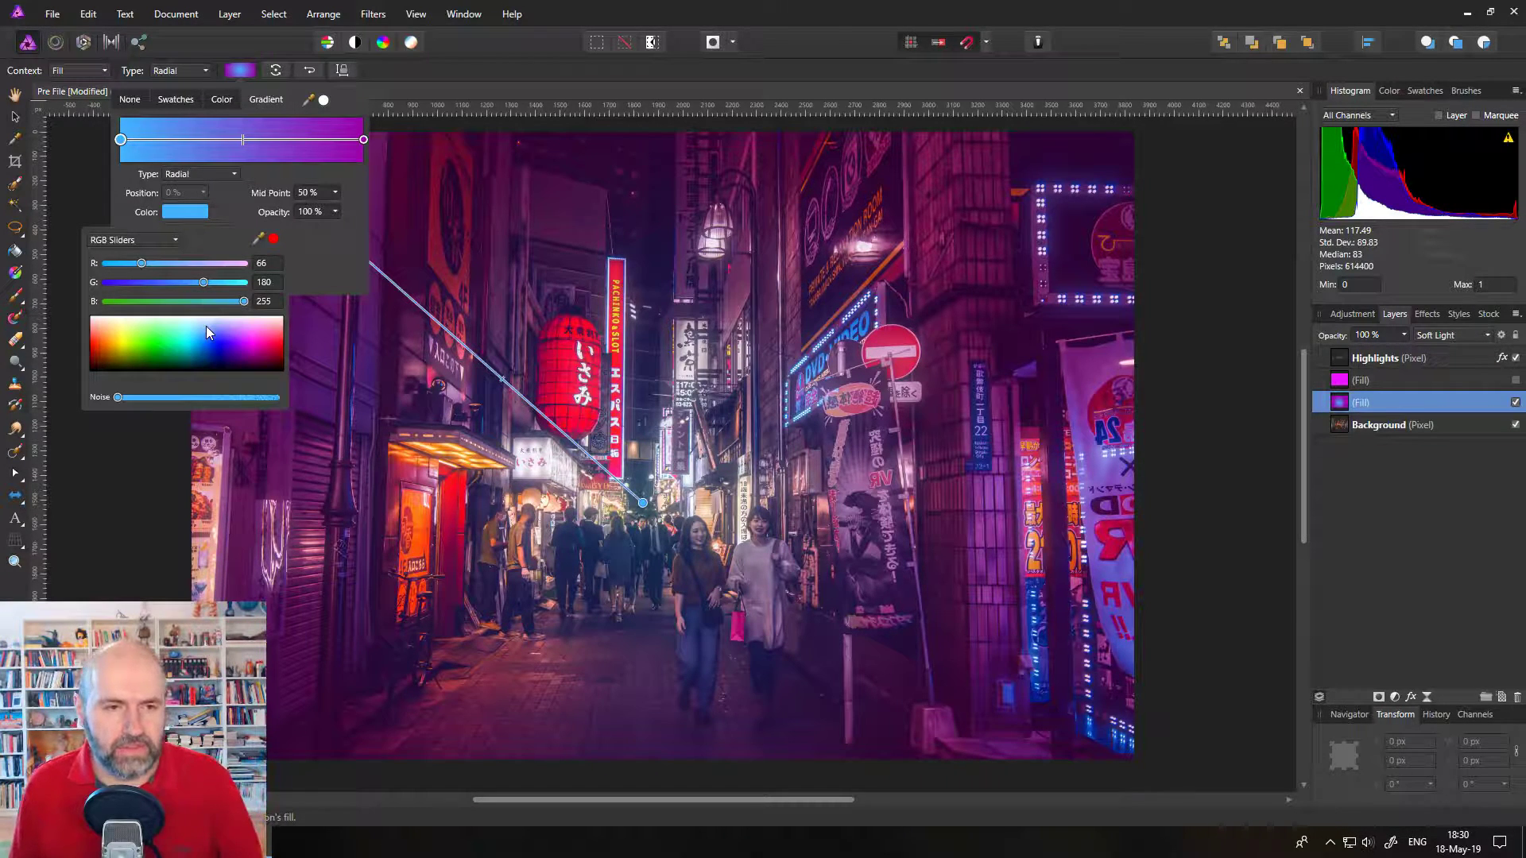
Step: Set the lower fill gradient's outer stop to a deeper blue, RGB 0, 54, 226
left_click(364, 139)
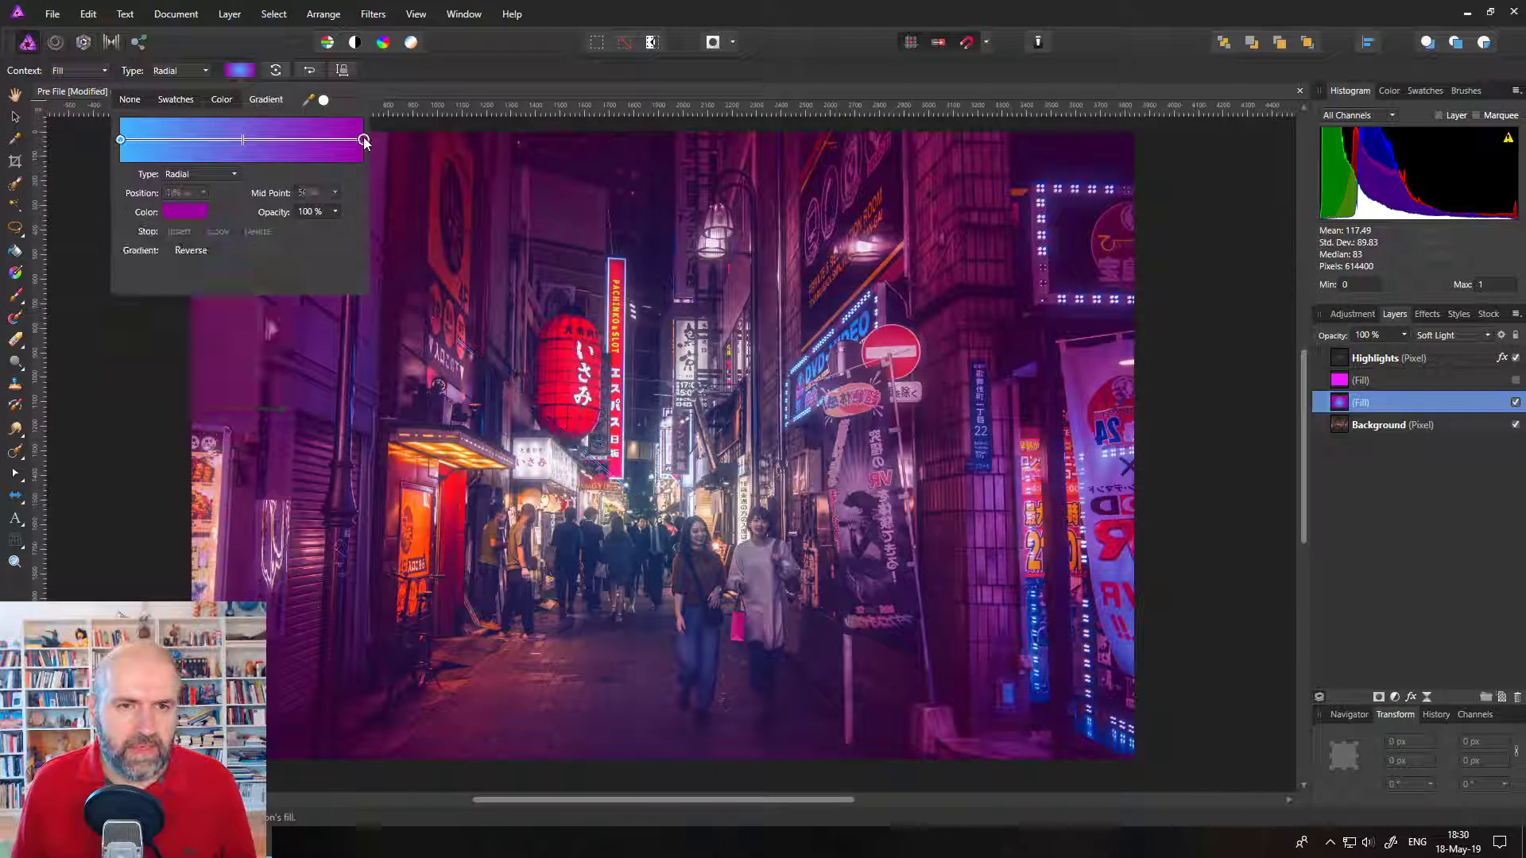
left_click(197, 211)
left_click_drag(203, 338, 213, 349)
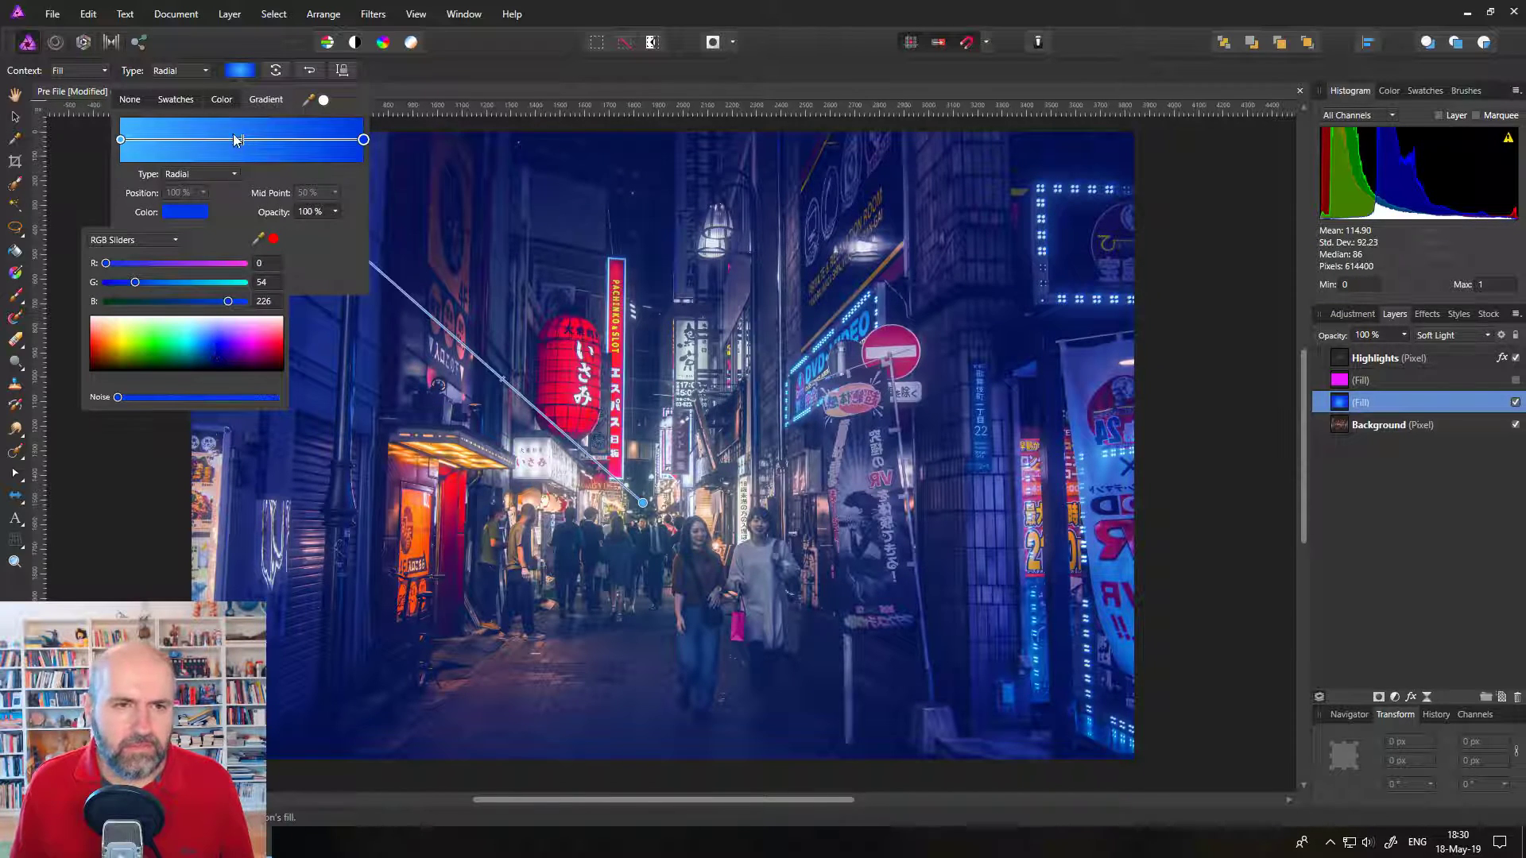
left_click(241, 71)
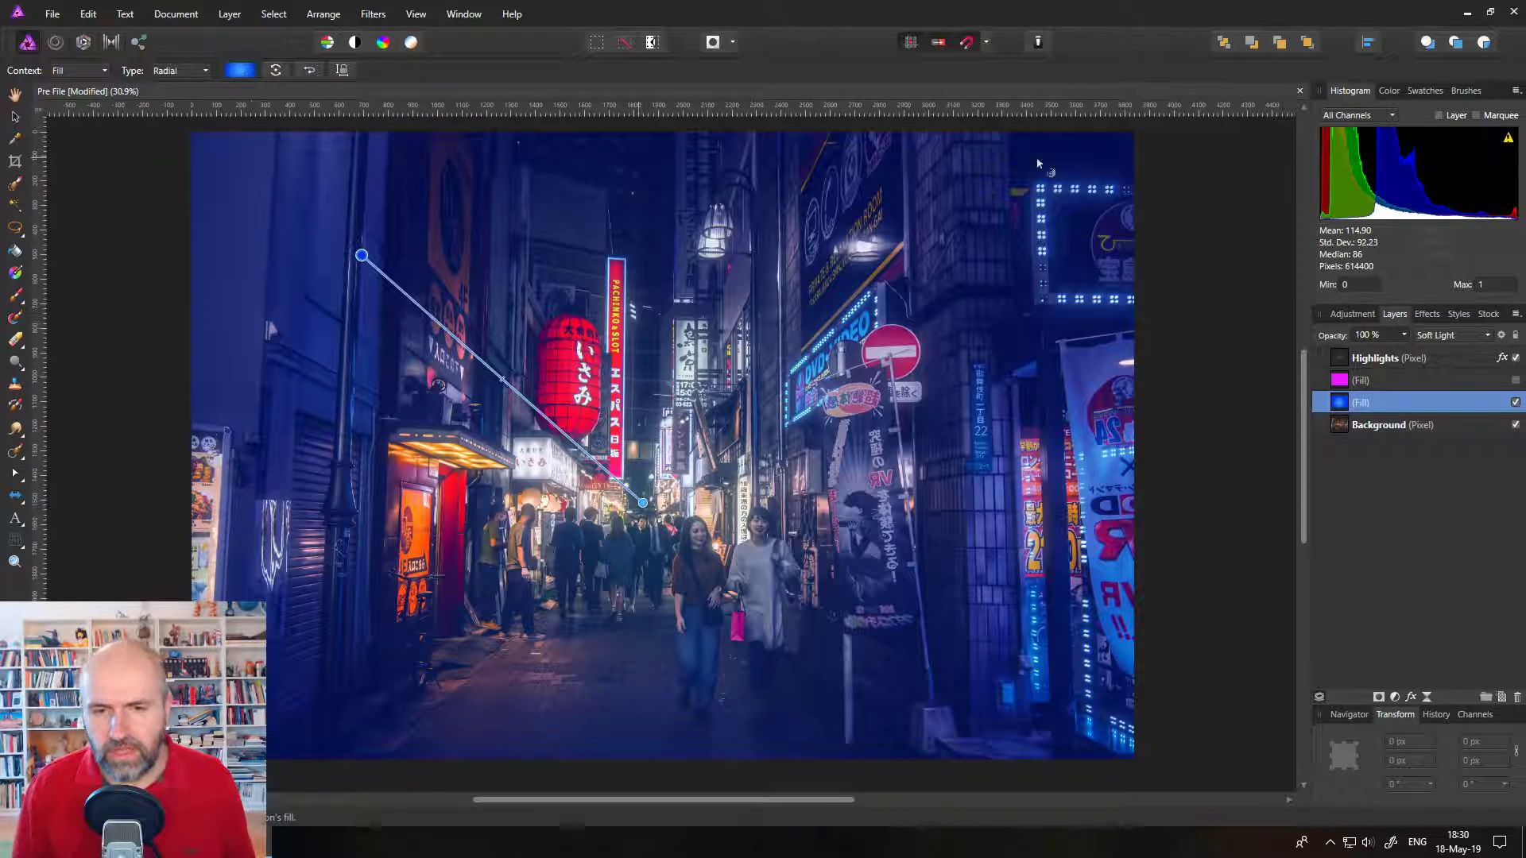
Step: Show the upper magenta fill layer again and set its blend mode to Soft Light
left_click(1514, 381)
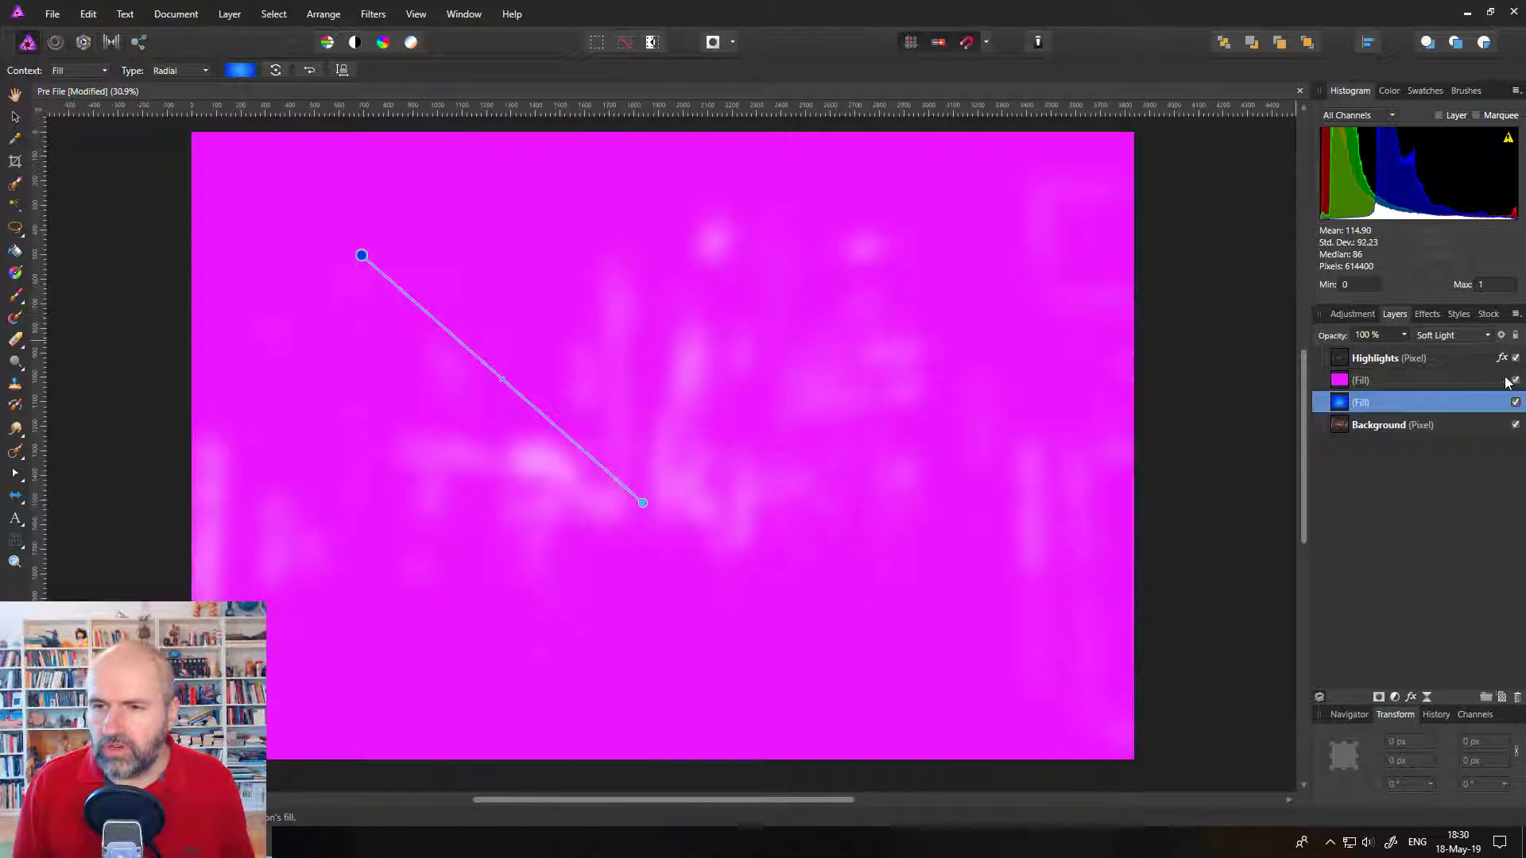
left_click(1340, 383)
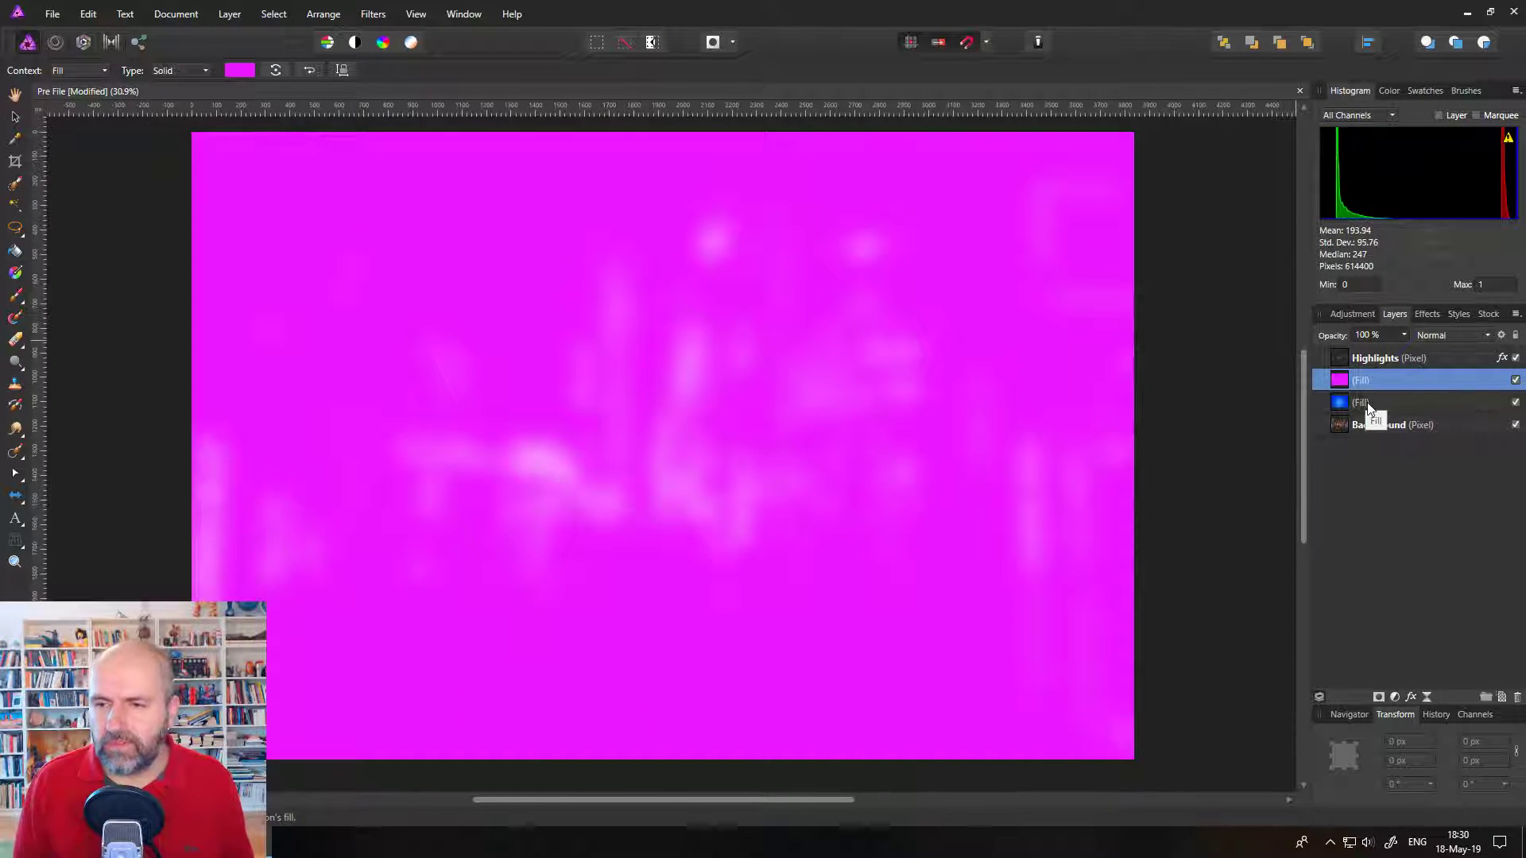
left_click(1445, 336)
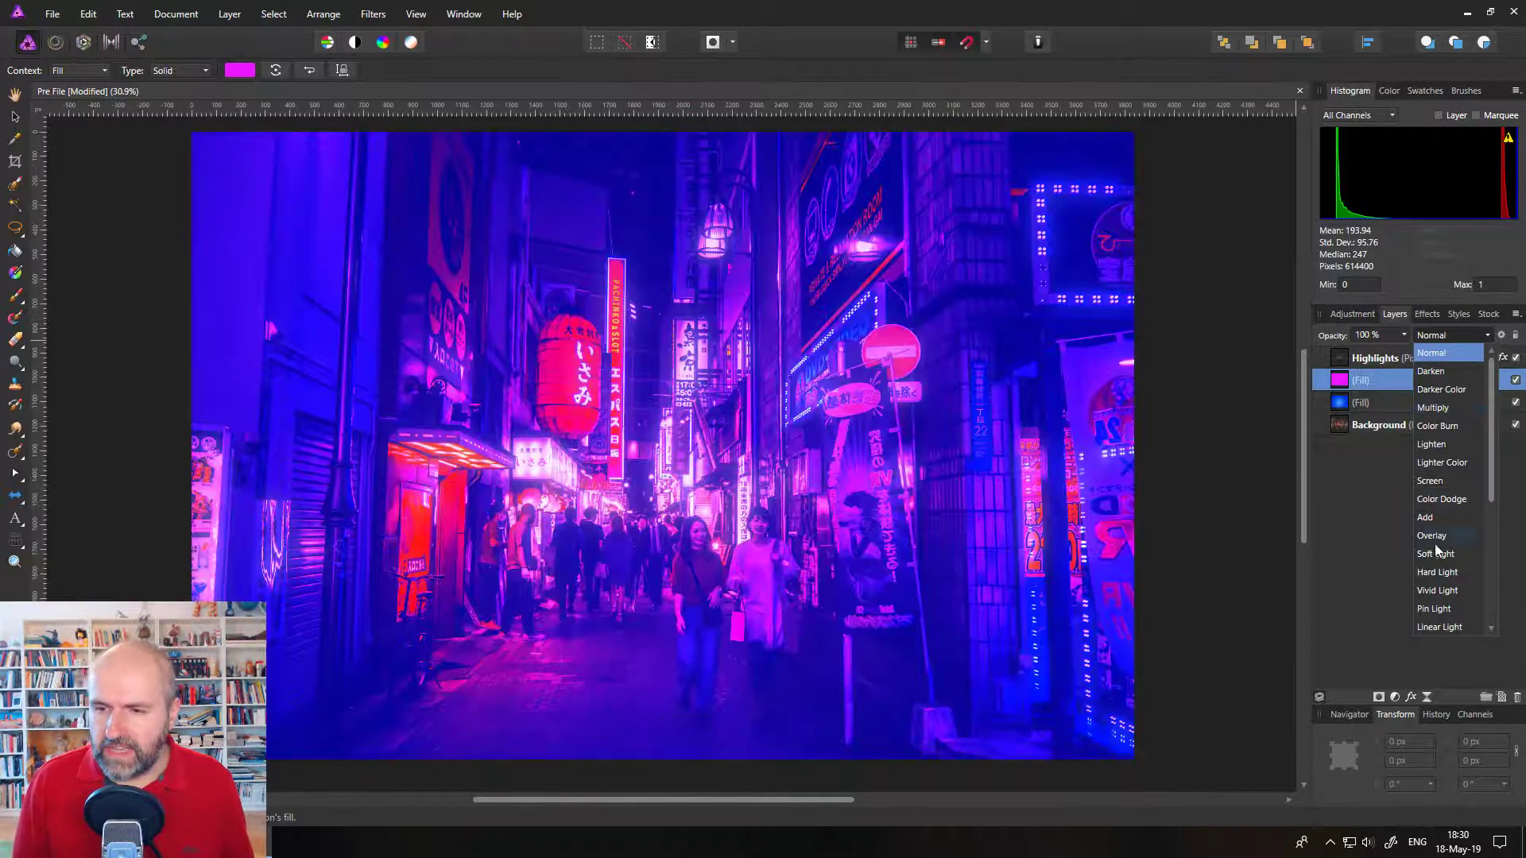
left_click(1437, 553)
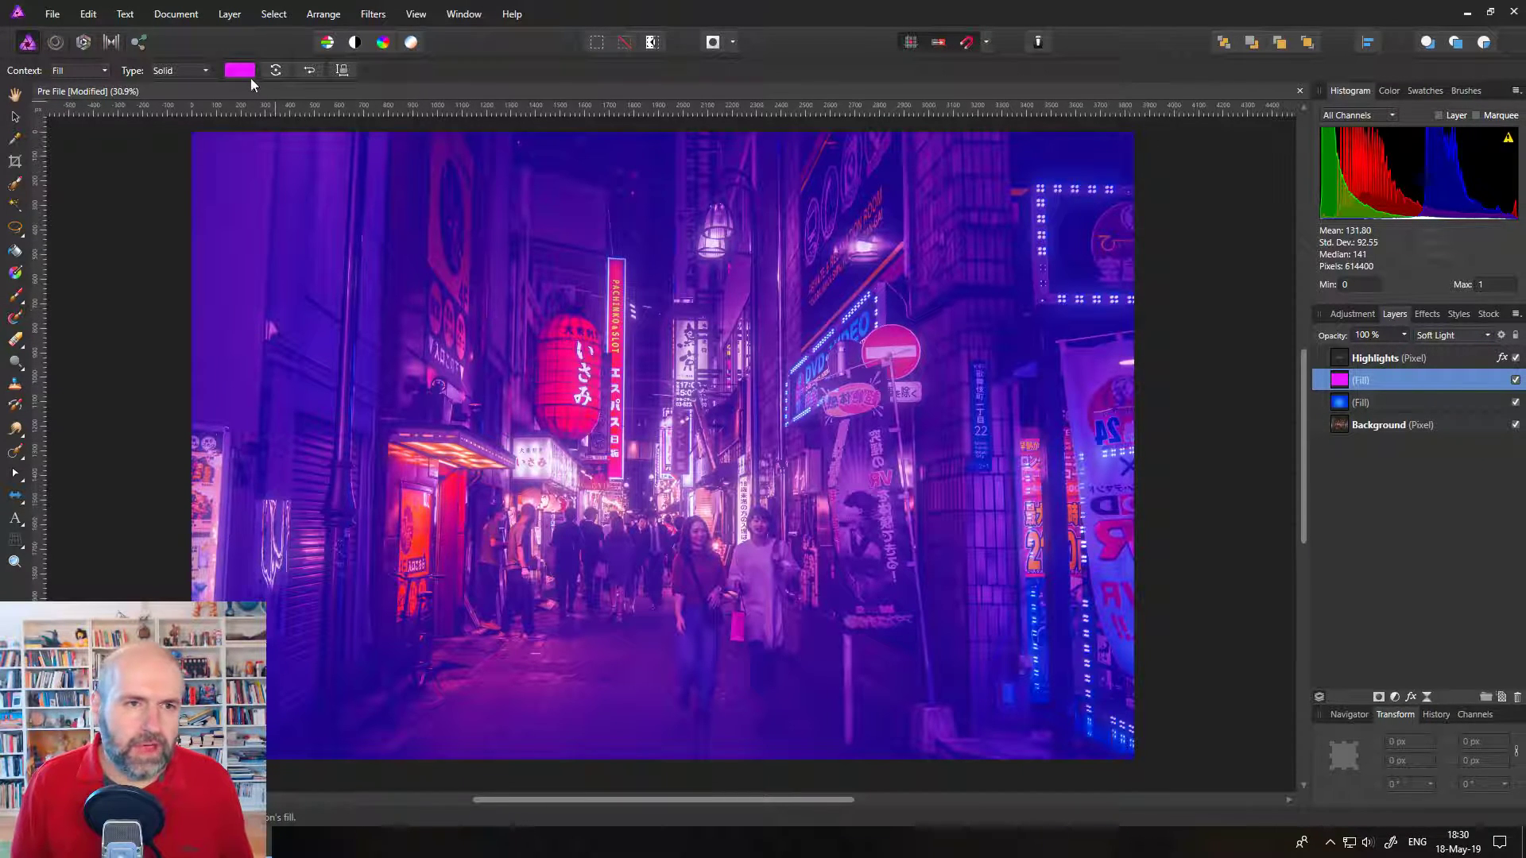
Step: Draw a gradient on the upper fill layer from the street's centre toward the upper-left pole and make it Radial
left_click_drag(638, 501, 373, 260)
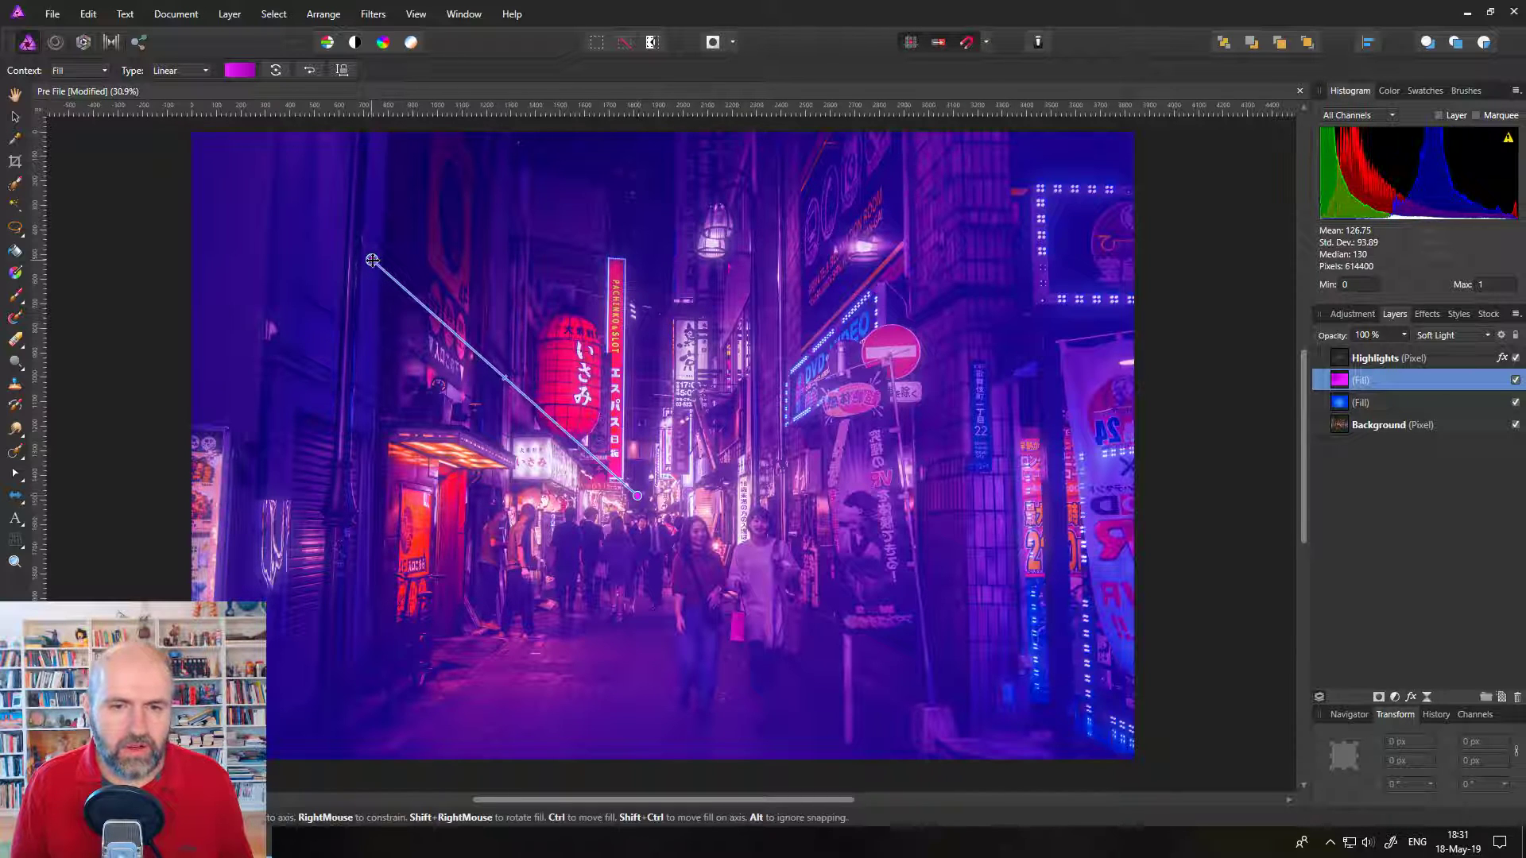
left_click(240, 70)
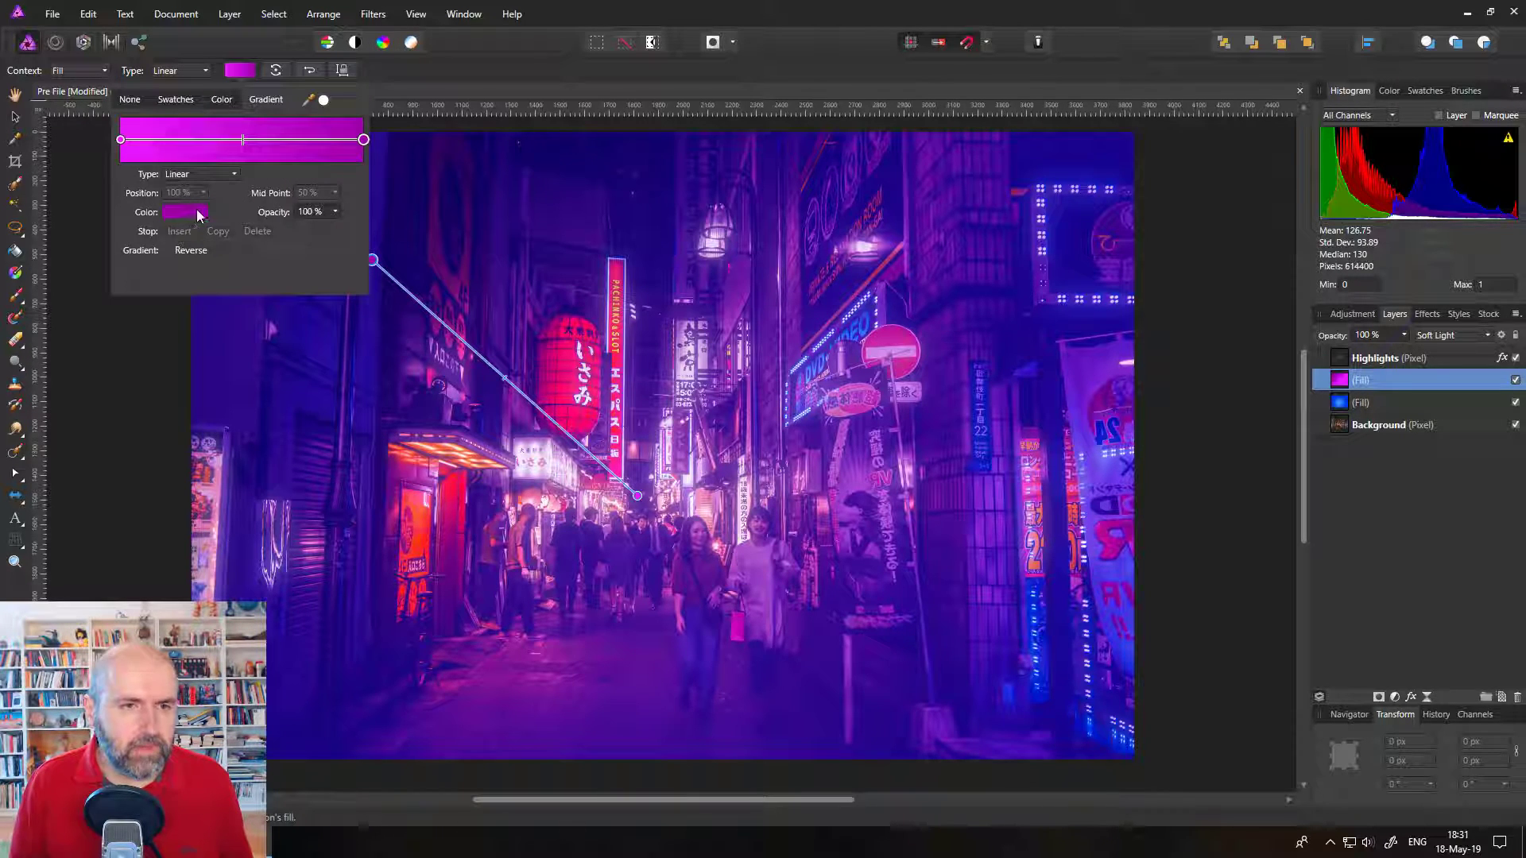
left_click(211, 175)
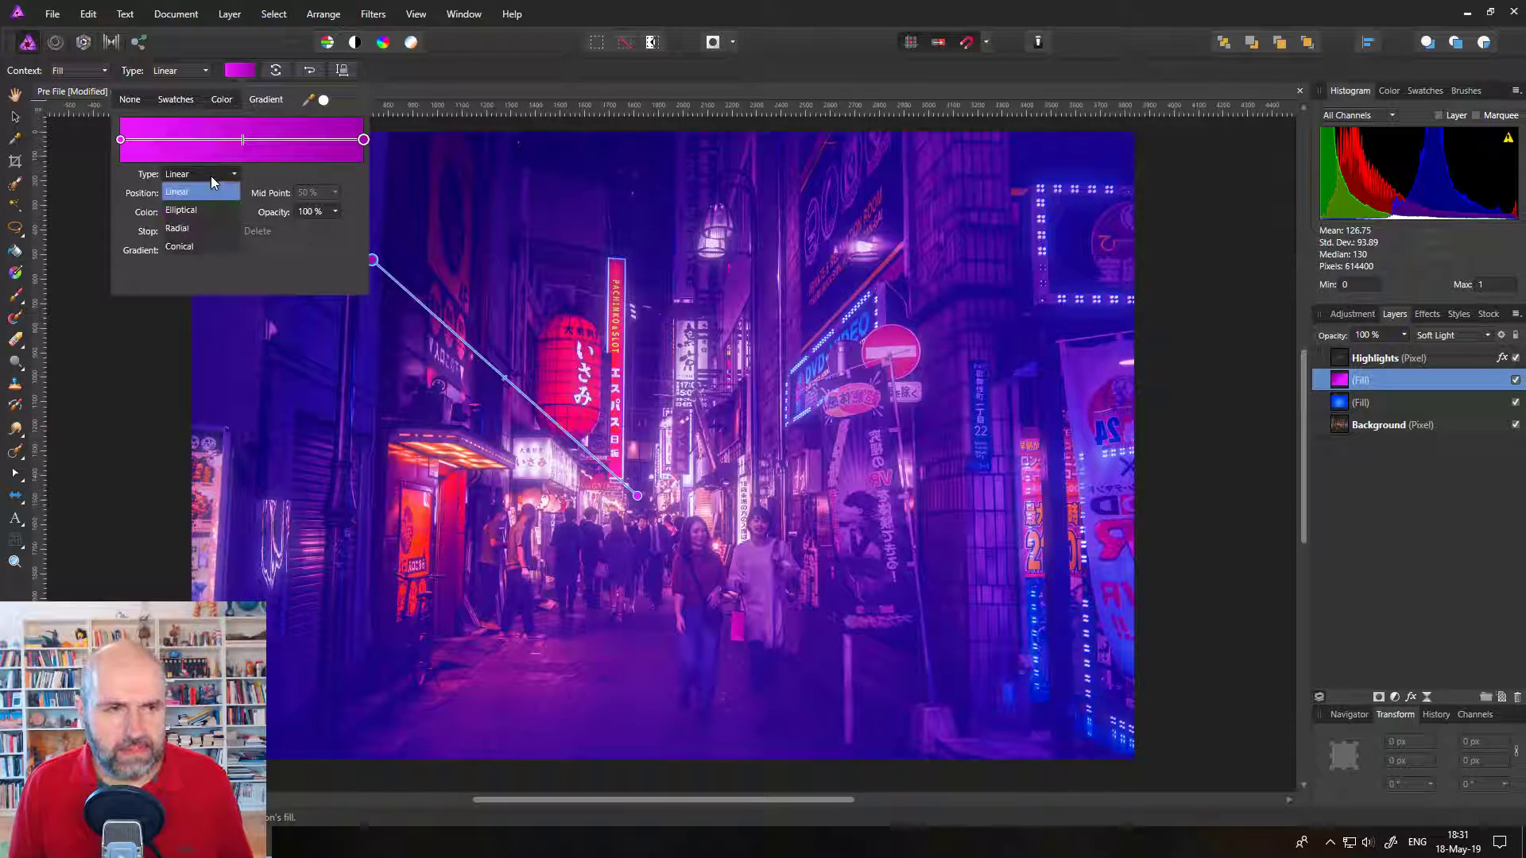
left_click(188, 227)
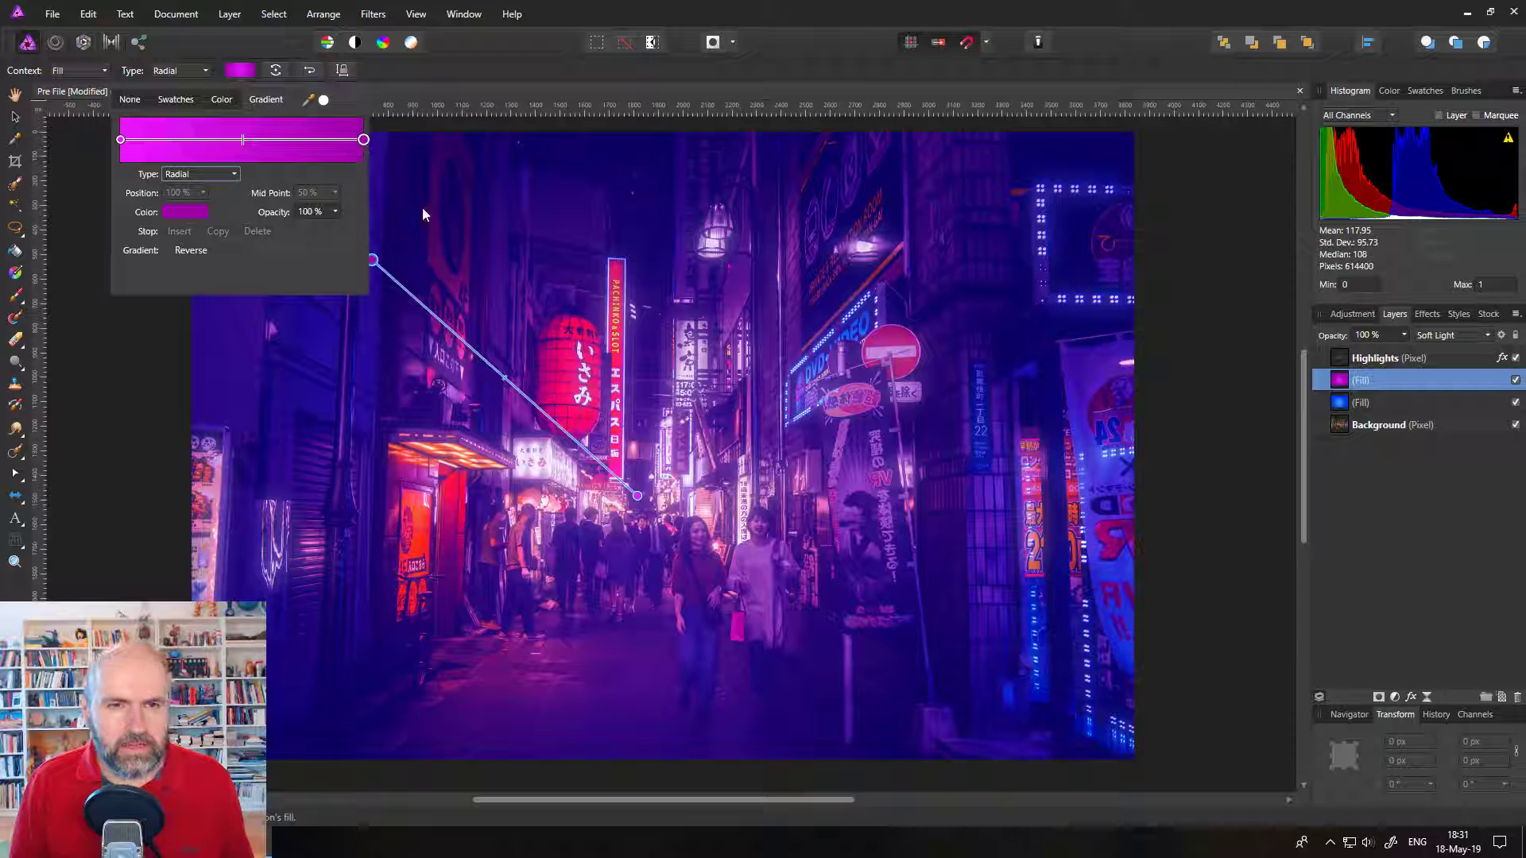
Step: Set the upper fill gradient's outer stop to dark purple, RGB 57, 0, 109, and its centre stop to pink, RGB 255, 44, 215
left_click(364, 140)
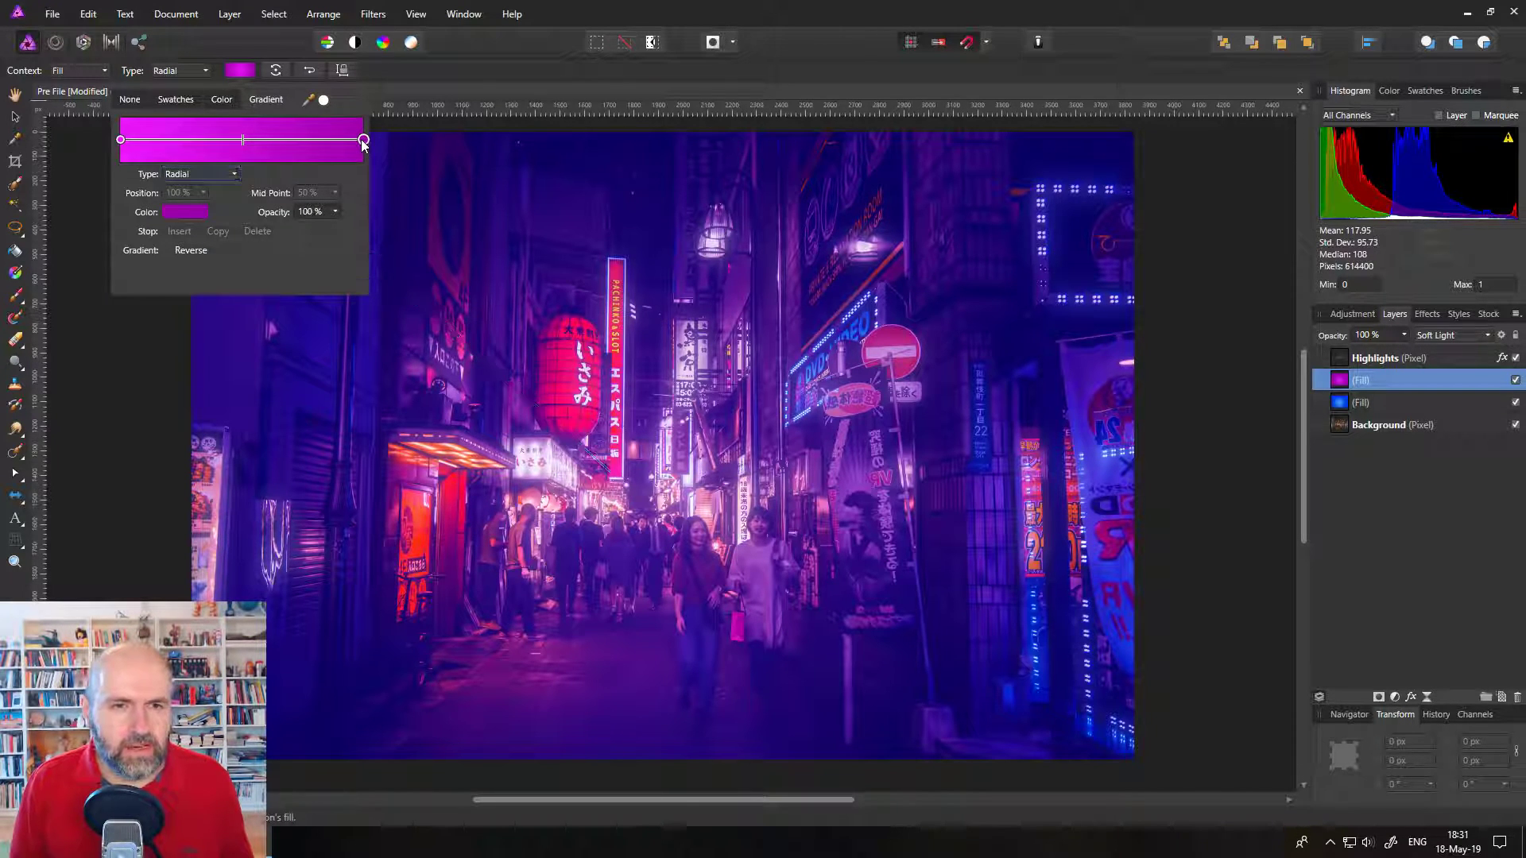
left_click(185, 212)
mouse_move(248, 354)
left_mouse_down()
mouse_move(223, 337)
mouse_move(236, 359)
left_mouse_up()
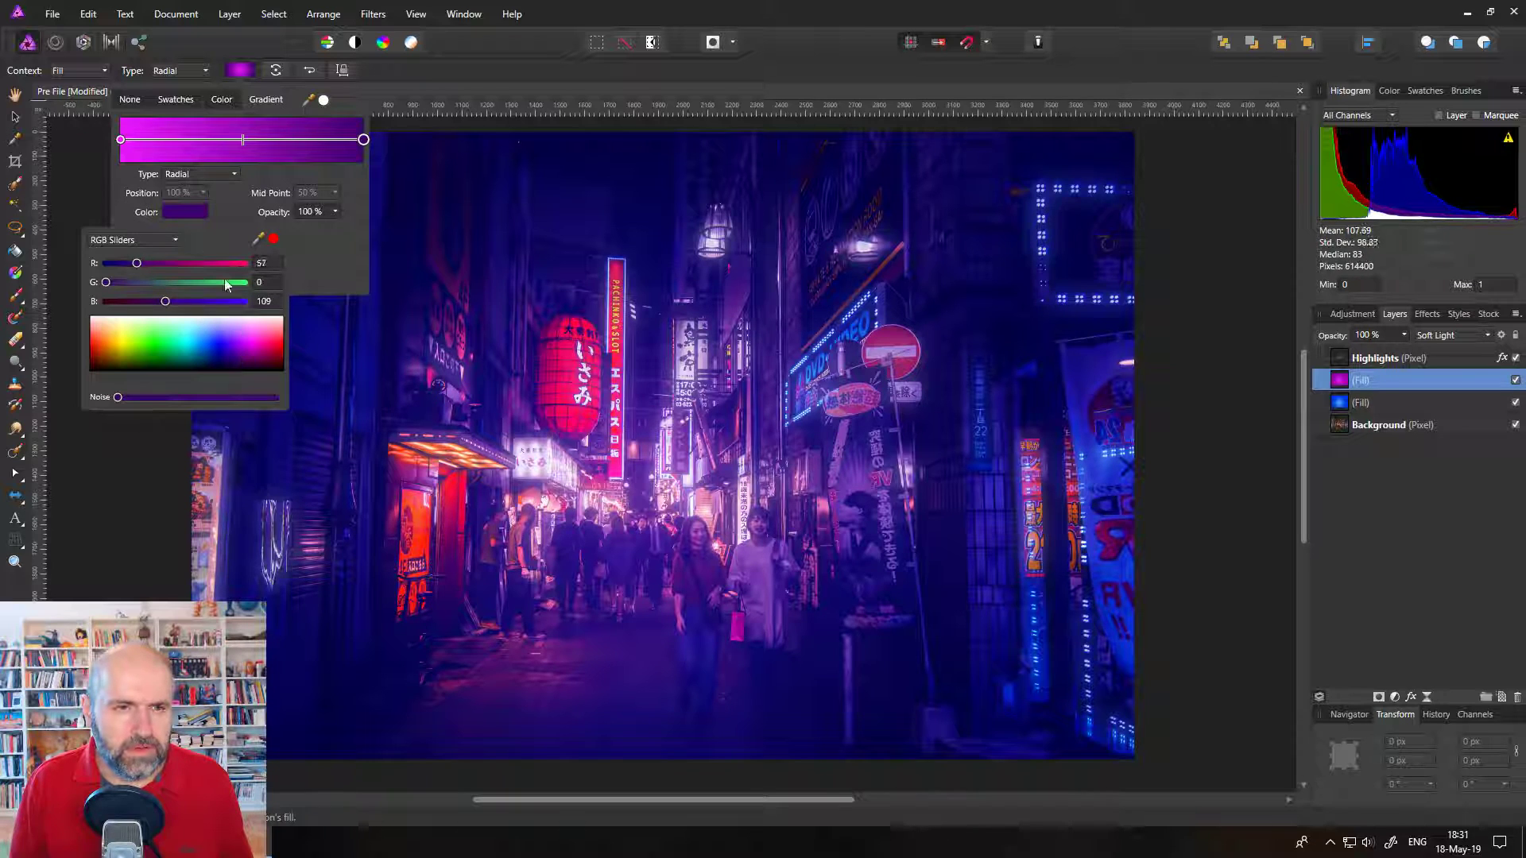
left_click(120, 139)
left_click(170, 213)
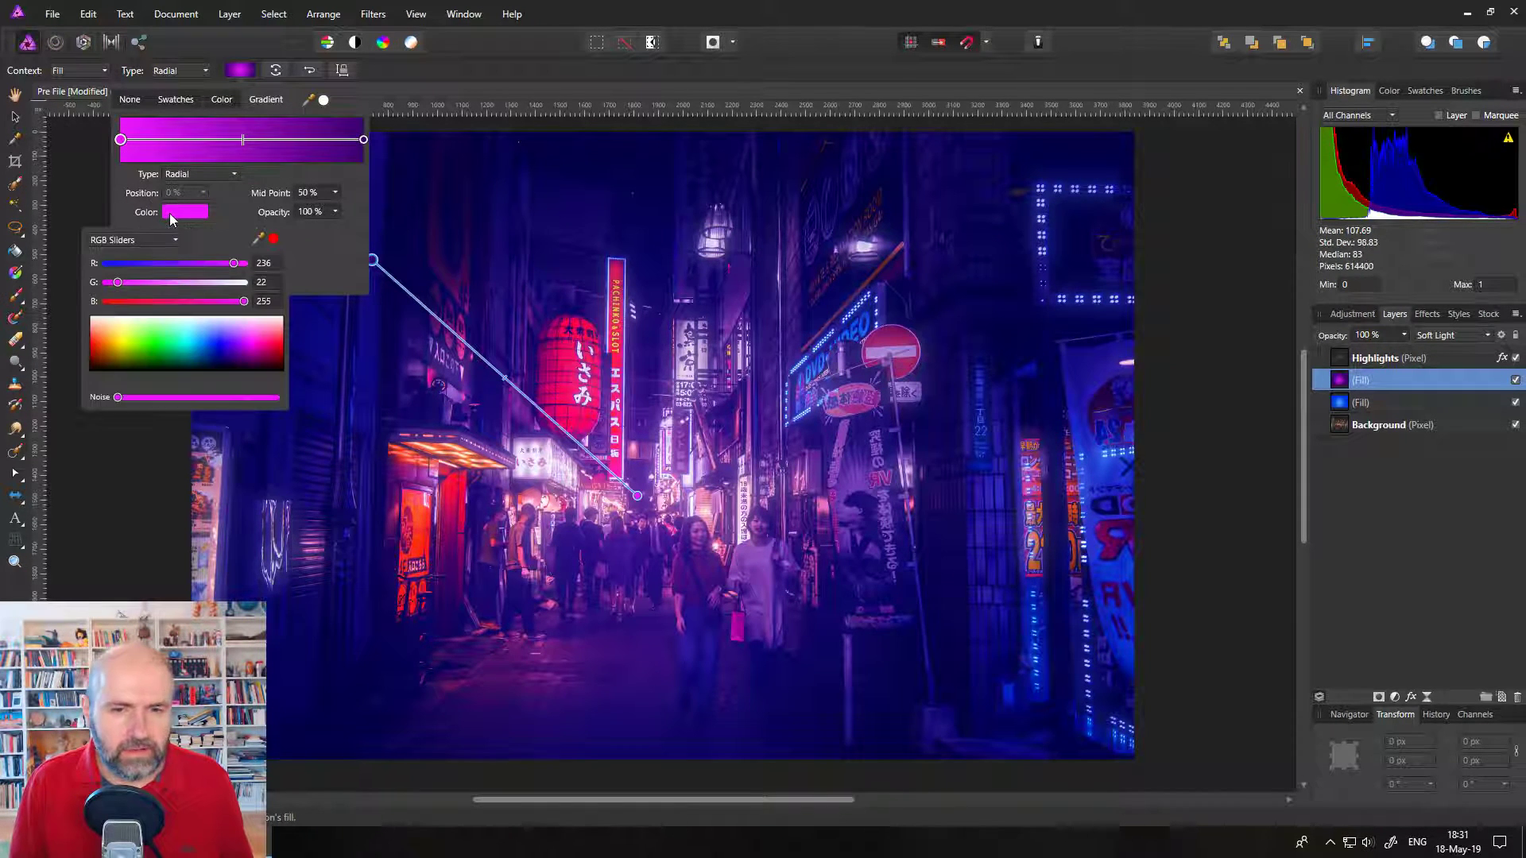
left_click_drag(226, 346, 257, 338)
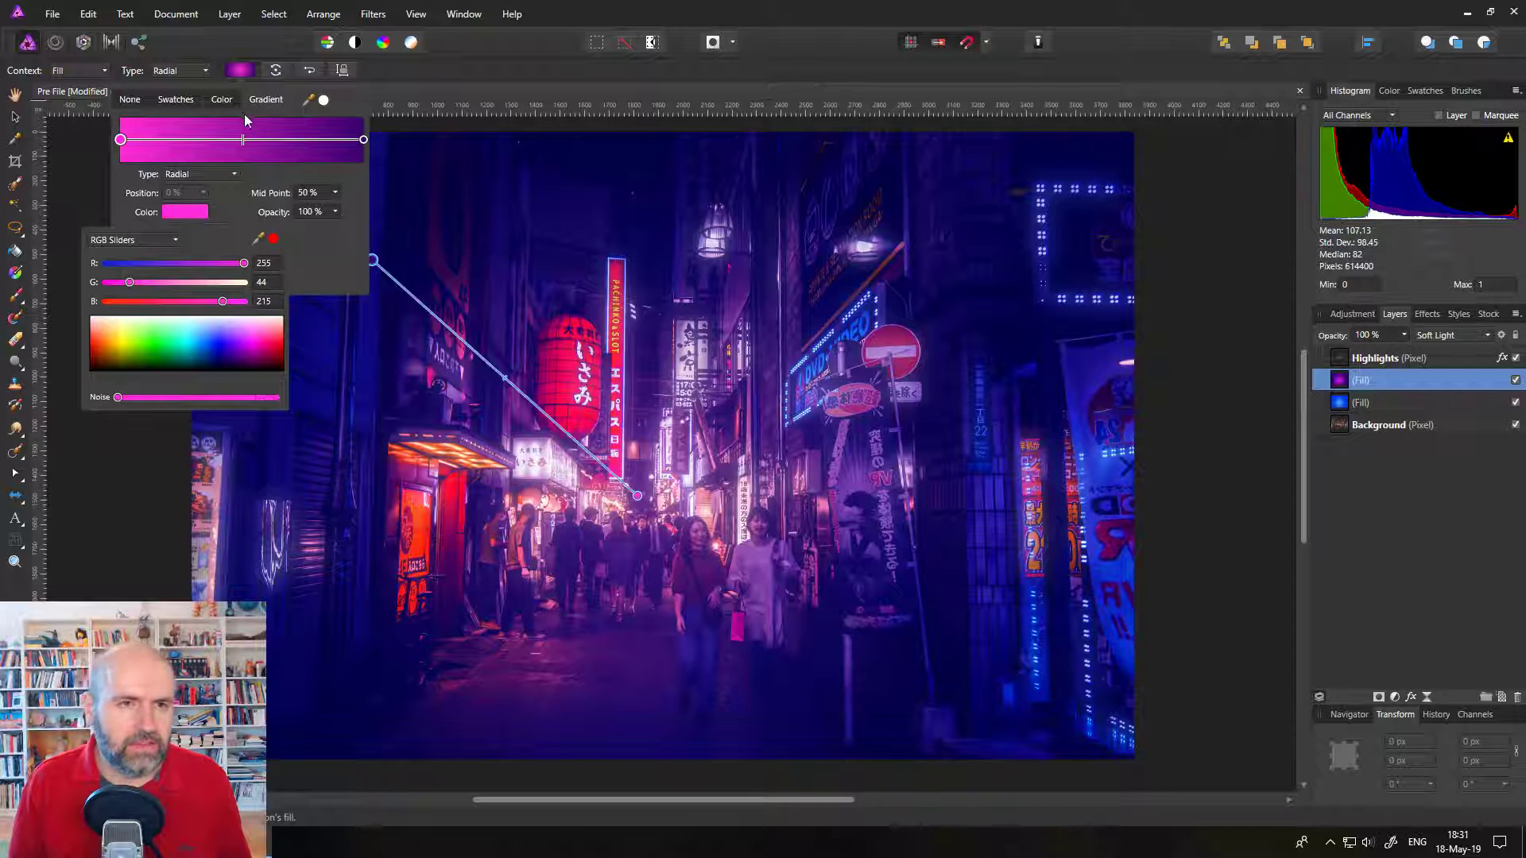
left_click(243, 74)
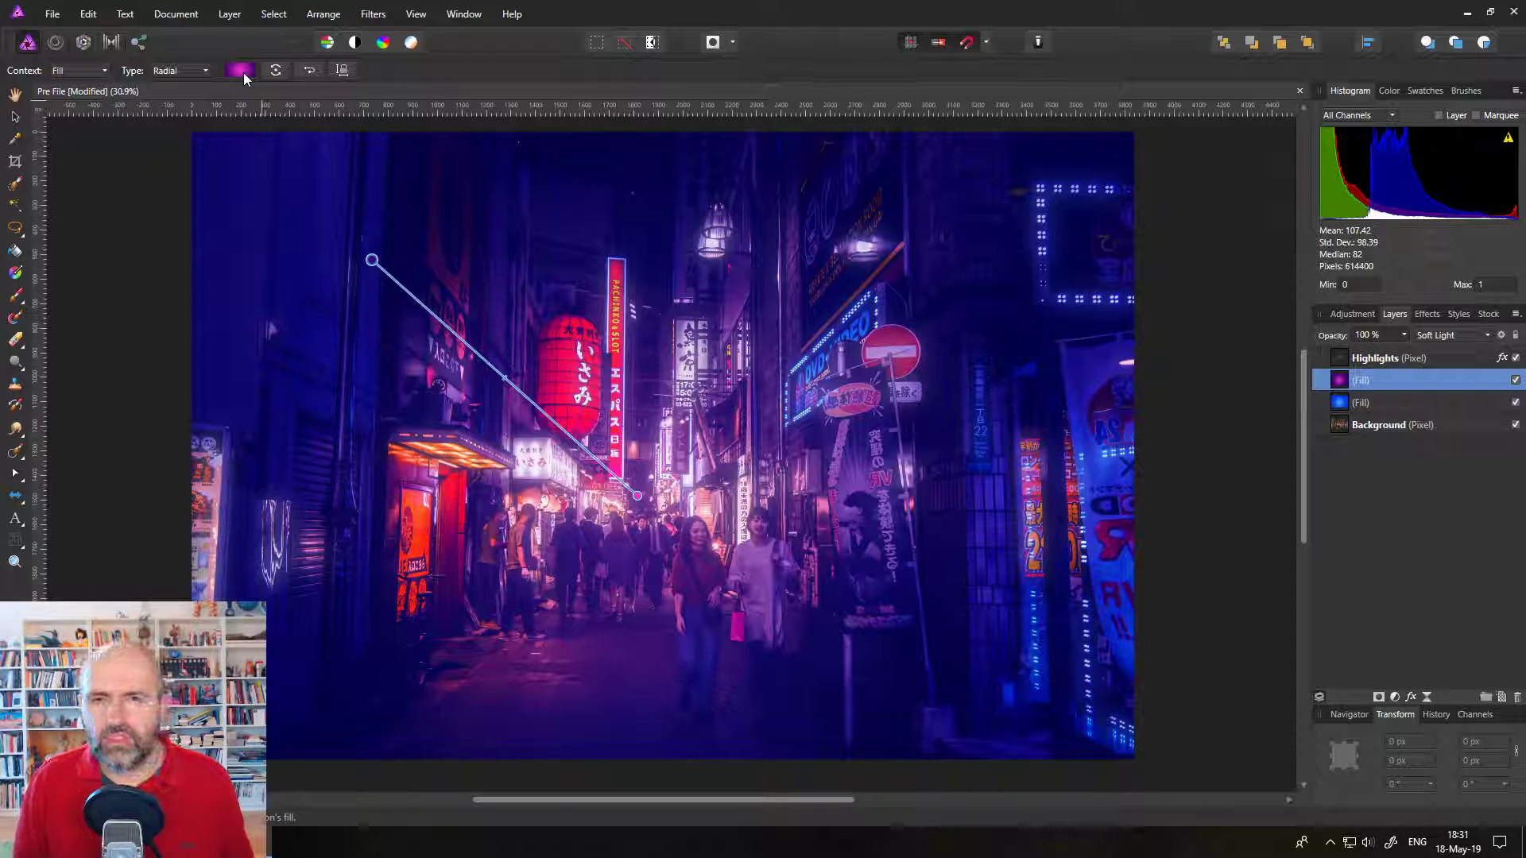
Step: Lower the purple fill layer's opacity to 69% and the blue fill layer's opacity to 75%
left_click(1404, 334)
left_click_drag(1406, 352, 1373, 358)
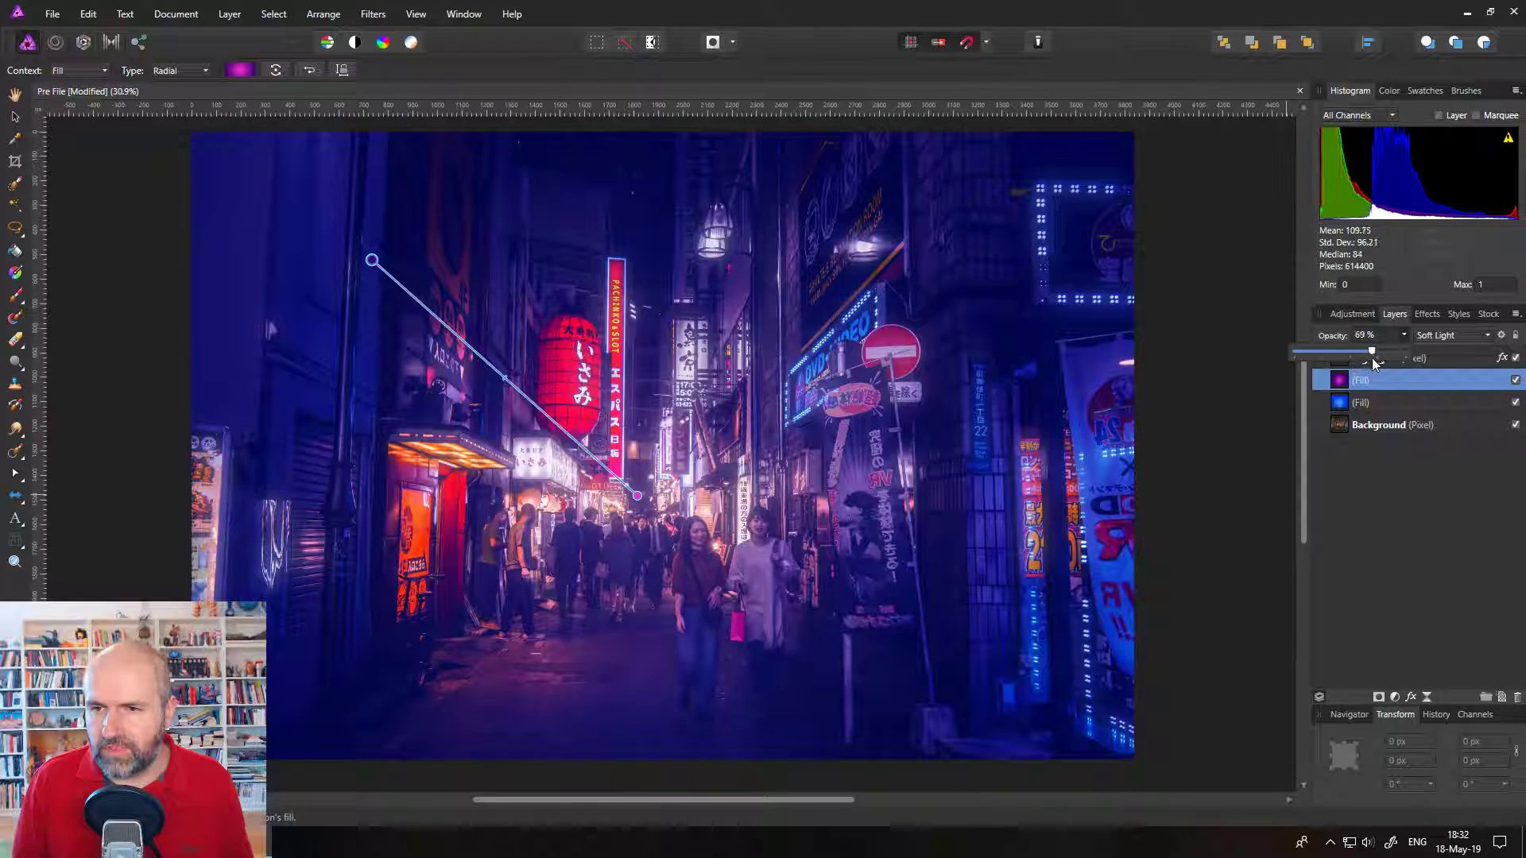
left_click(1348, 401)
left_click(1403, 337)
left_click_drag(1392, 357, 1378, 351)
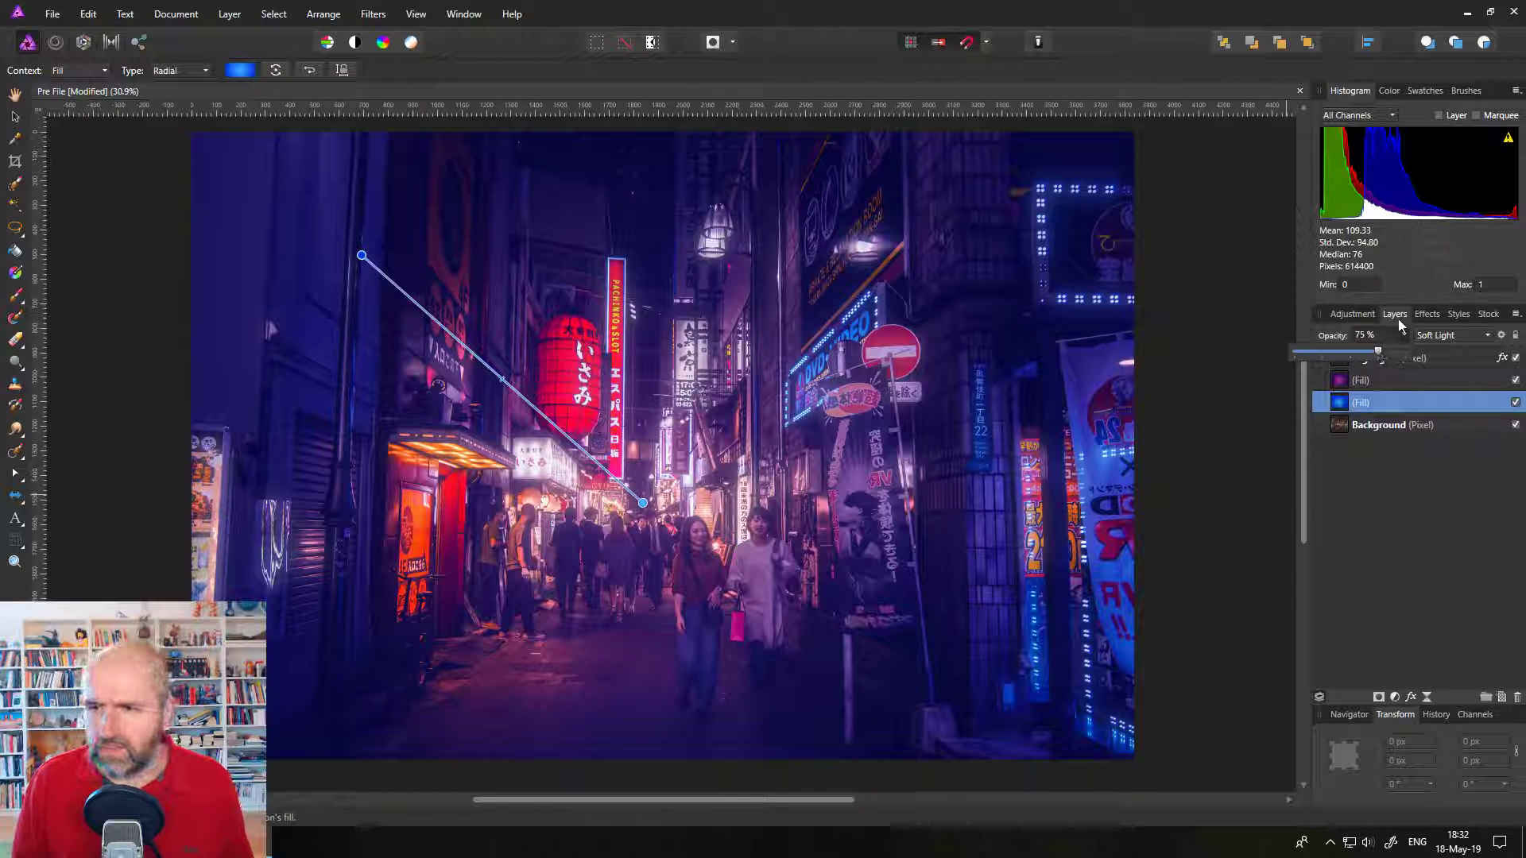
Step: Add a Curves adjustment above the Background layer and shape a gentle master S-curve with darker shadows and brighter highlights
left_click(1341, 428)
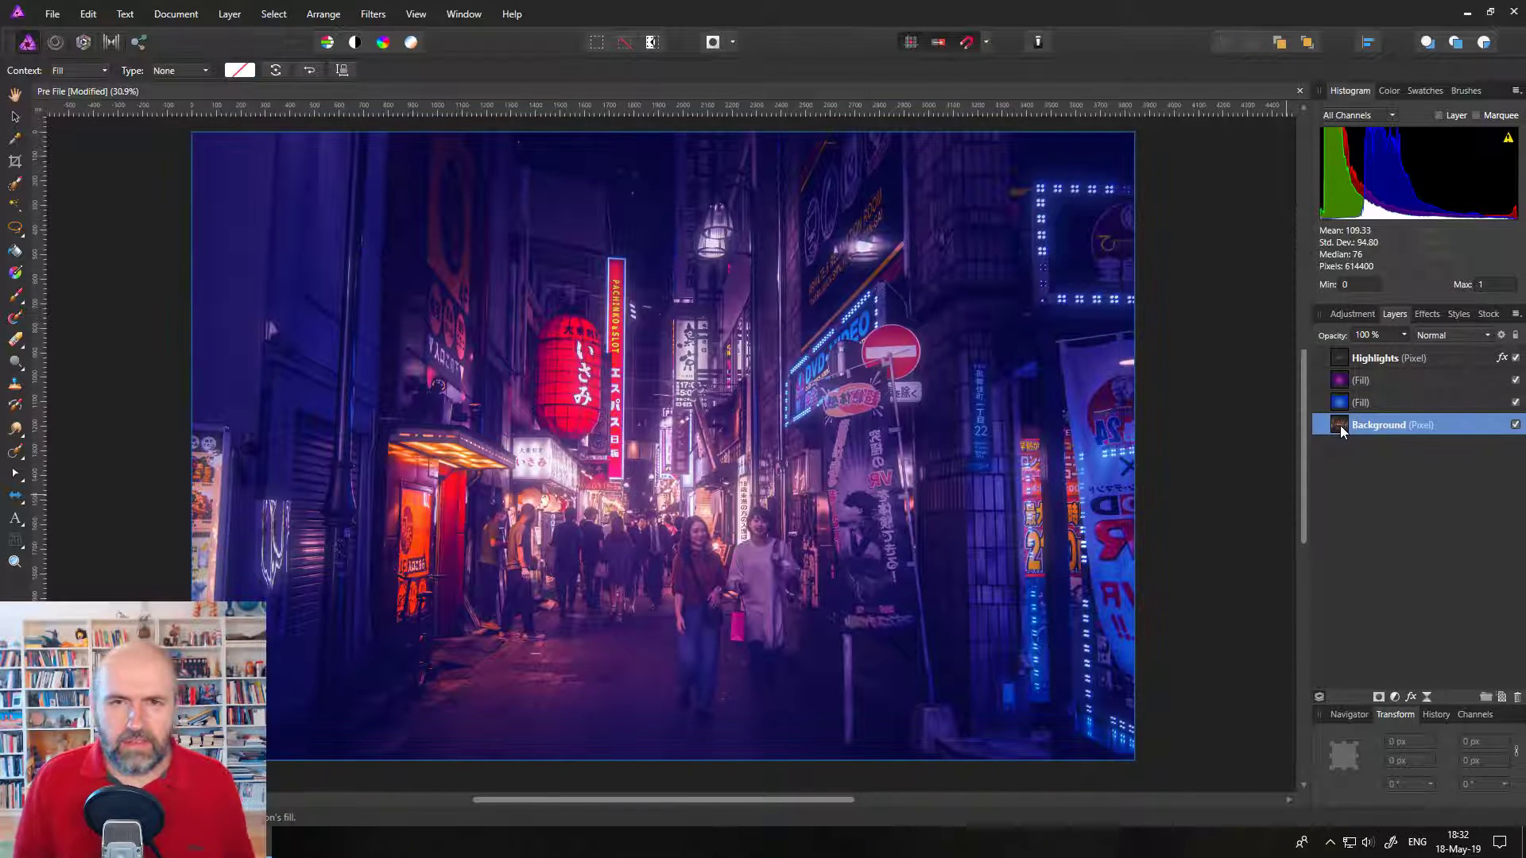
left_click(1396, 699)
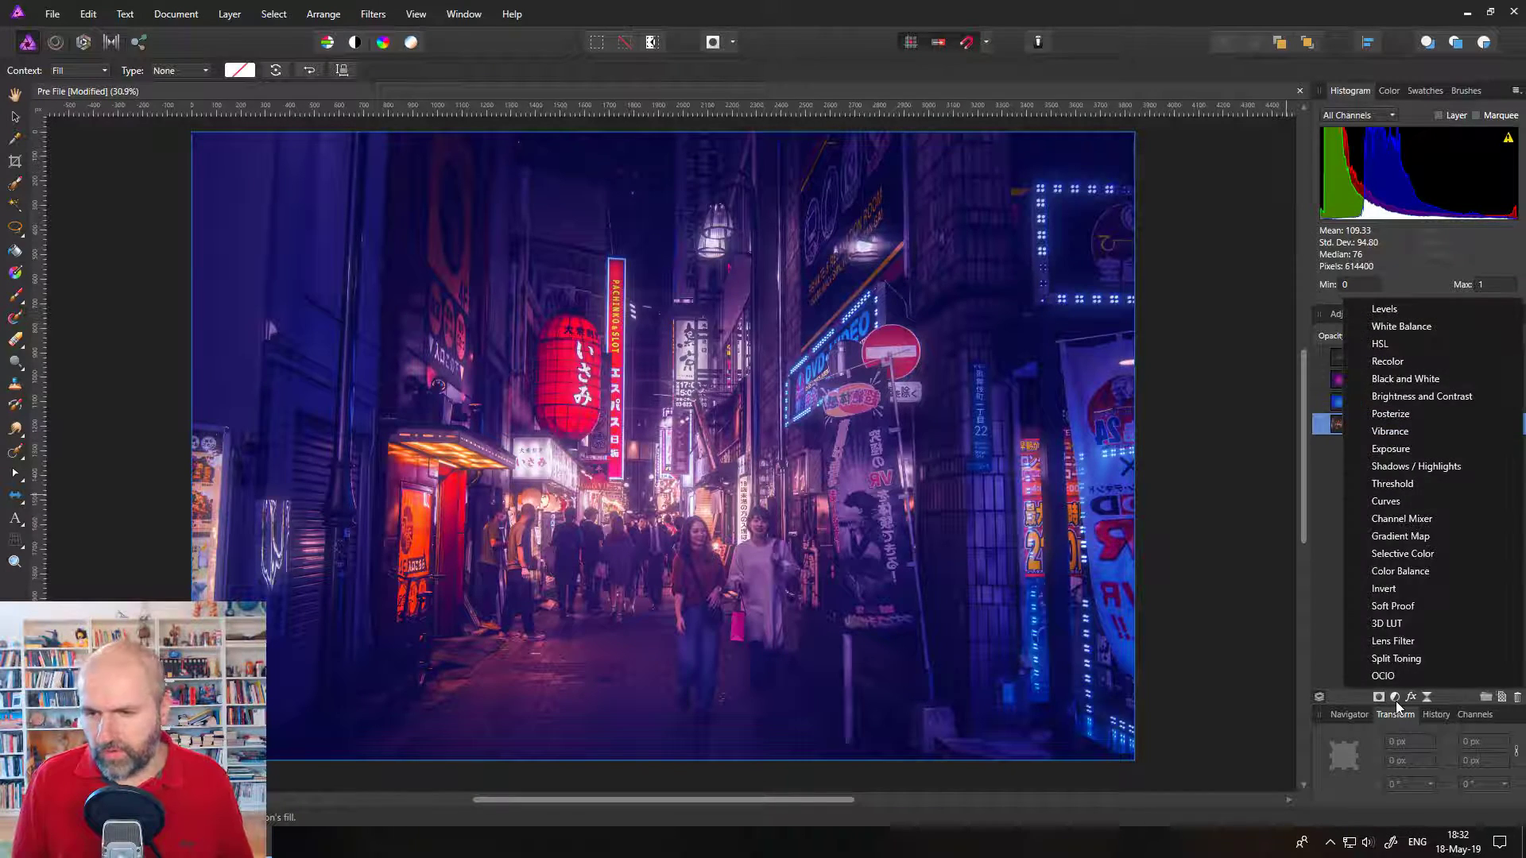
left_click(1403, 502)
left_click_drag(1267, 275, 895, 291)
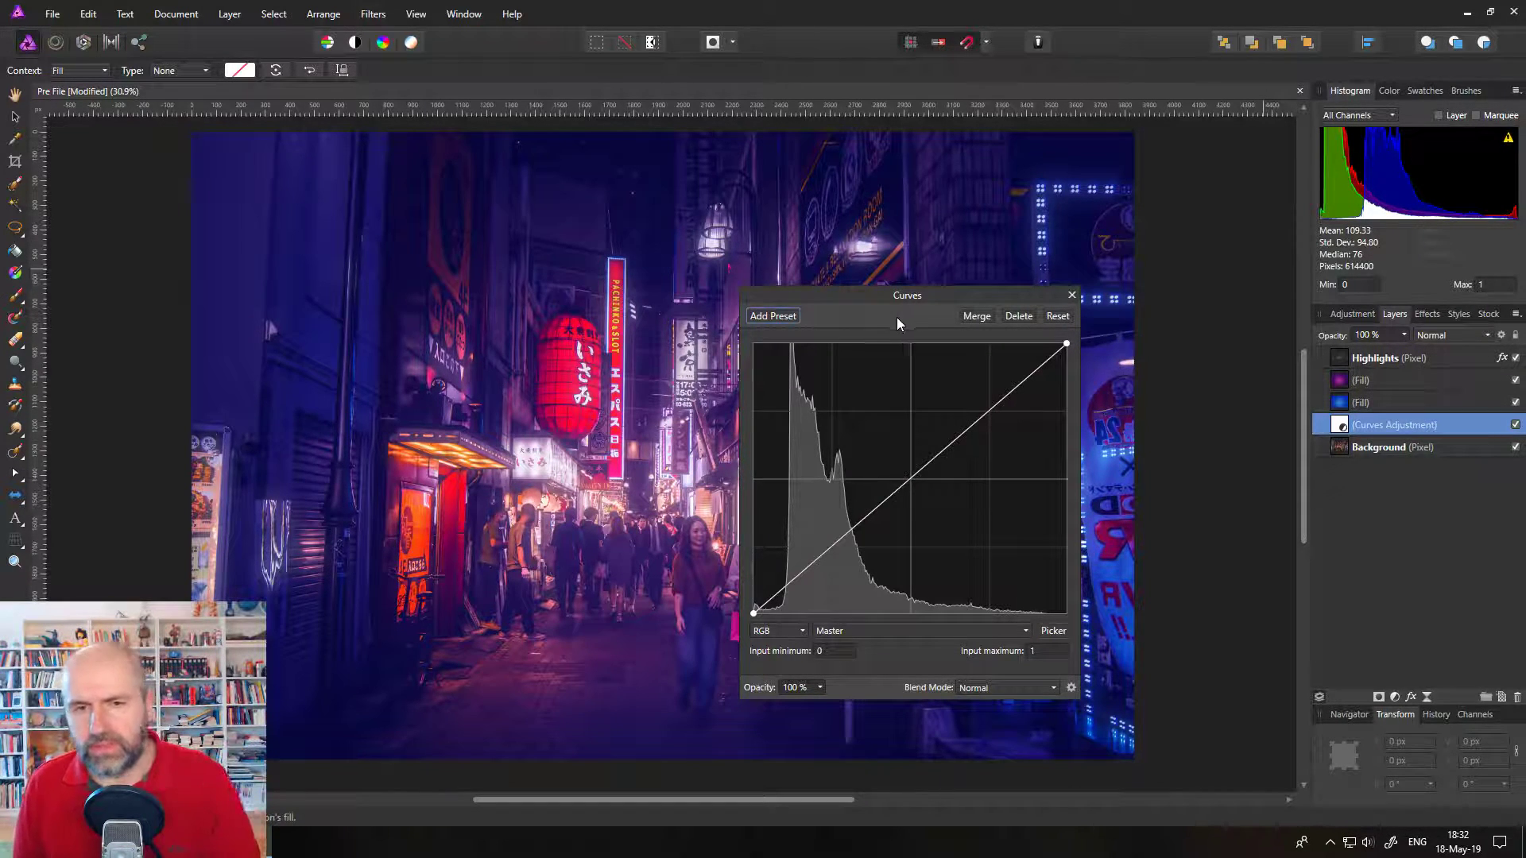
left_click_drag(860, 294, 1021, 252)
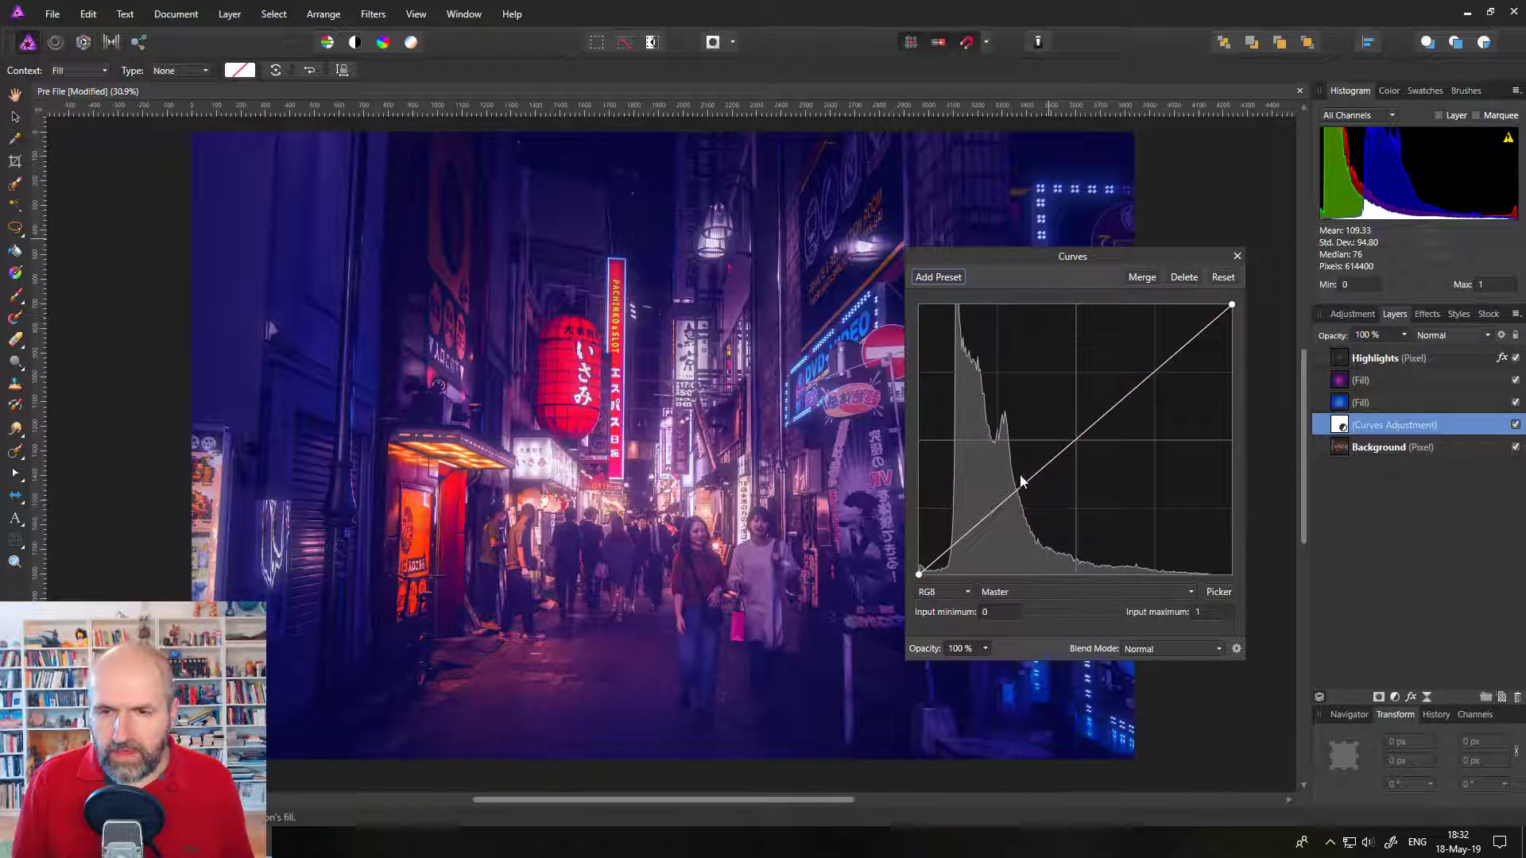
left_click_drag(1002, 504, 1004, 517)
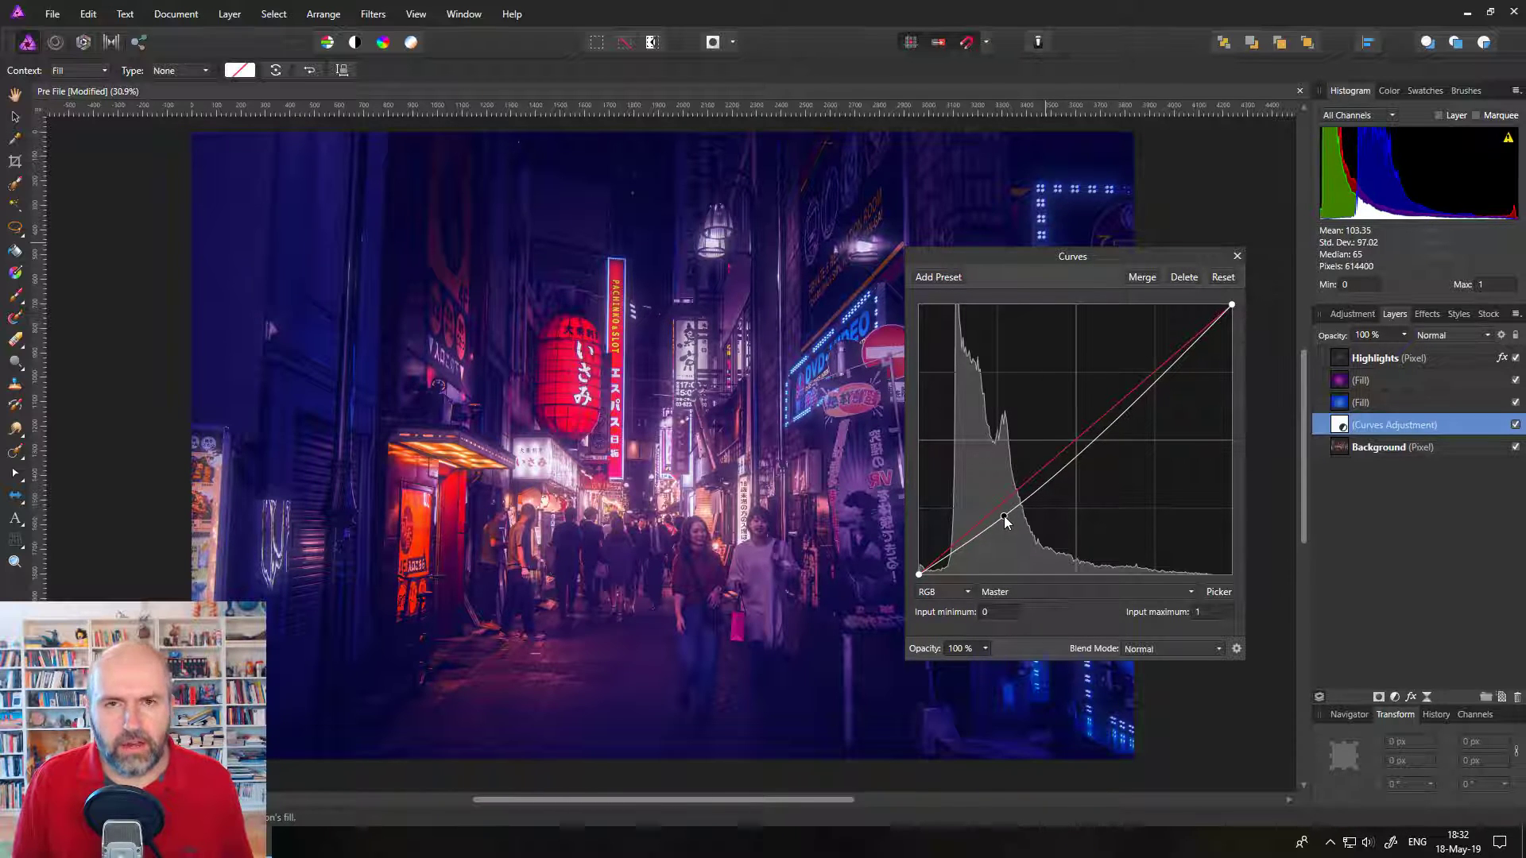
mouse_move(1149, 384)
left_mouse_down()
mouse_move(1144, 356)
mouse_move(1147, 372)
left_mouse_up()
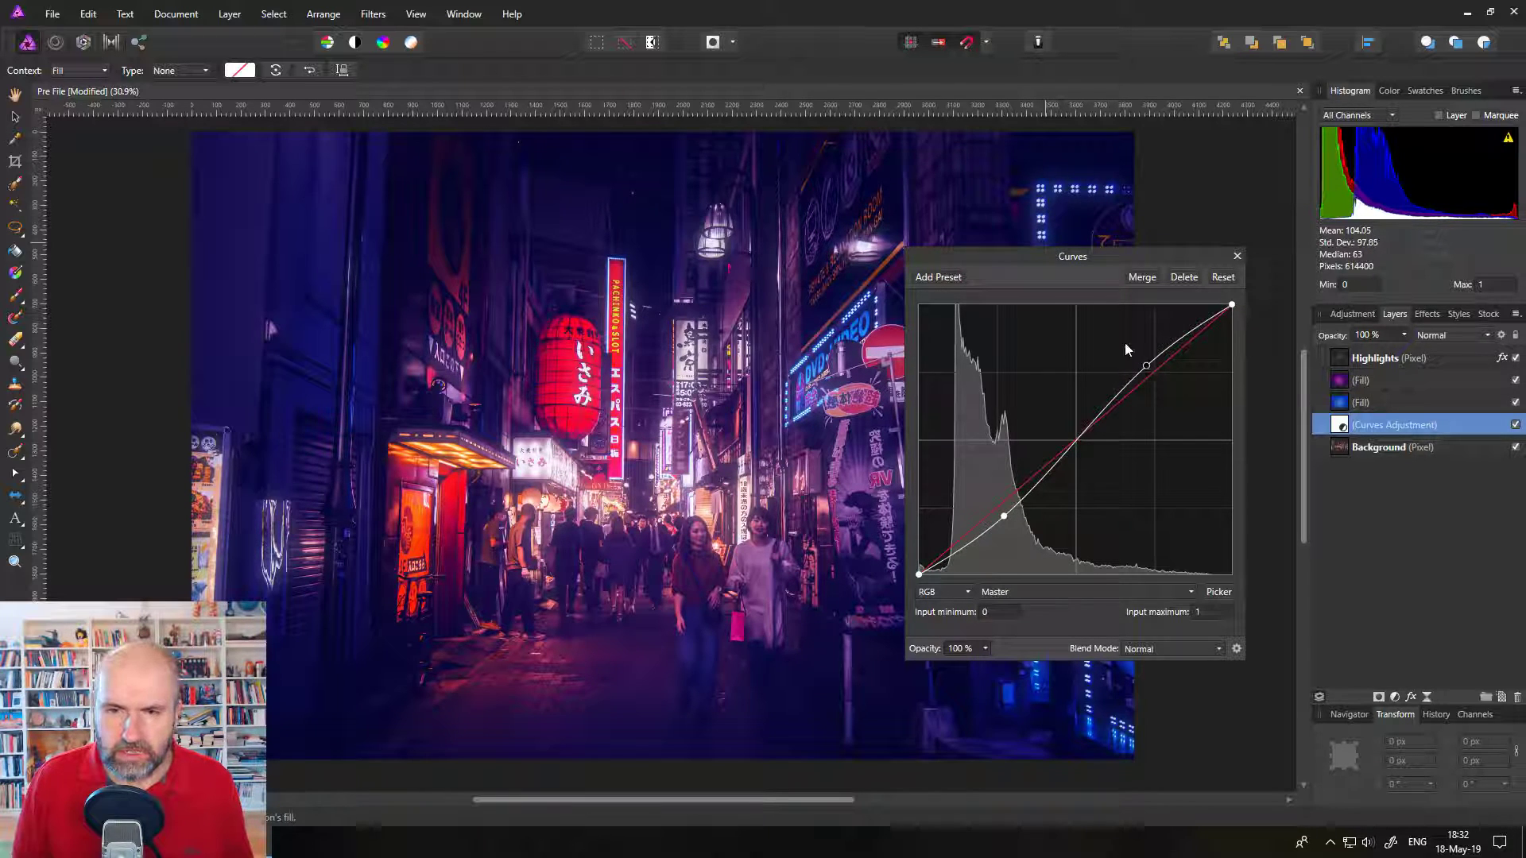
Step: Shape the Red channel curve into a slight S, lowering its darker tones and raising its highlights
left_click_drag(1025, 255, 1086, 226)
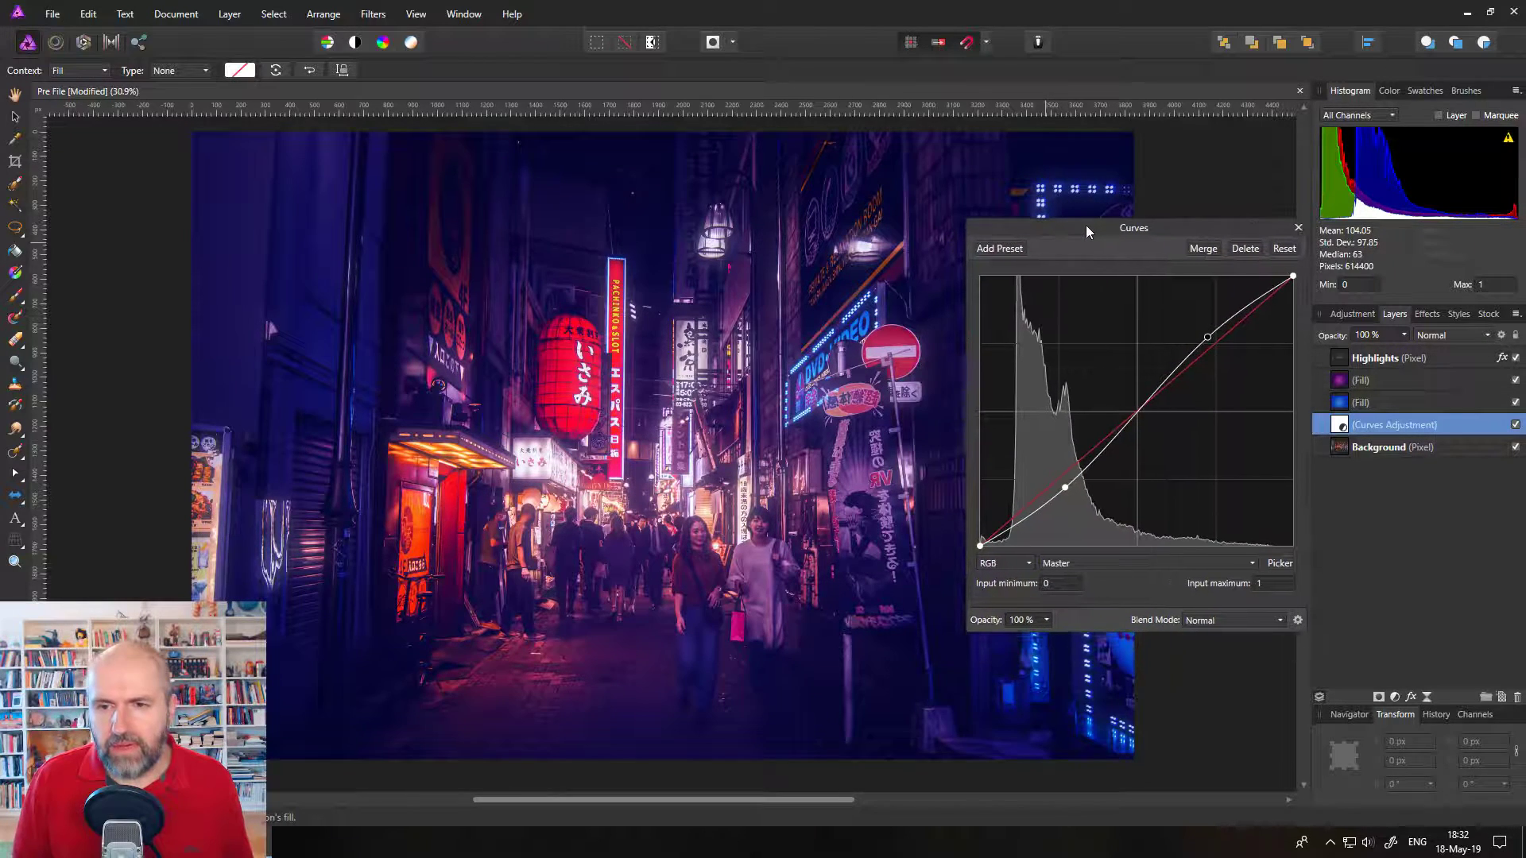
left_click(1092, 561)
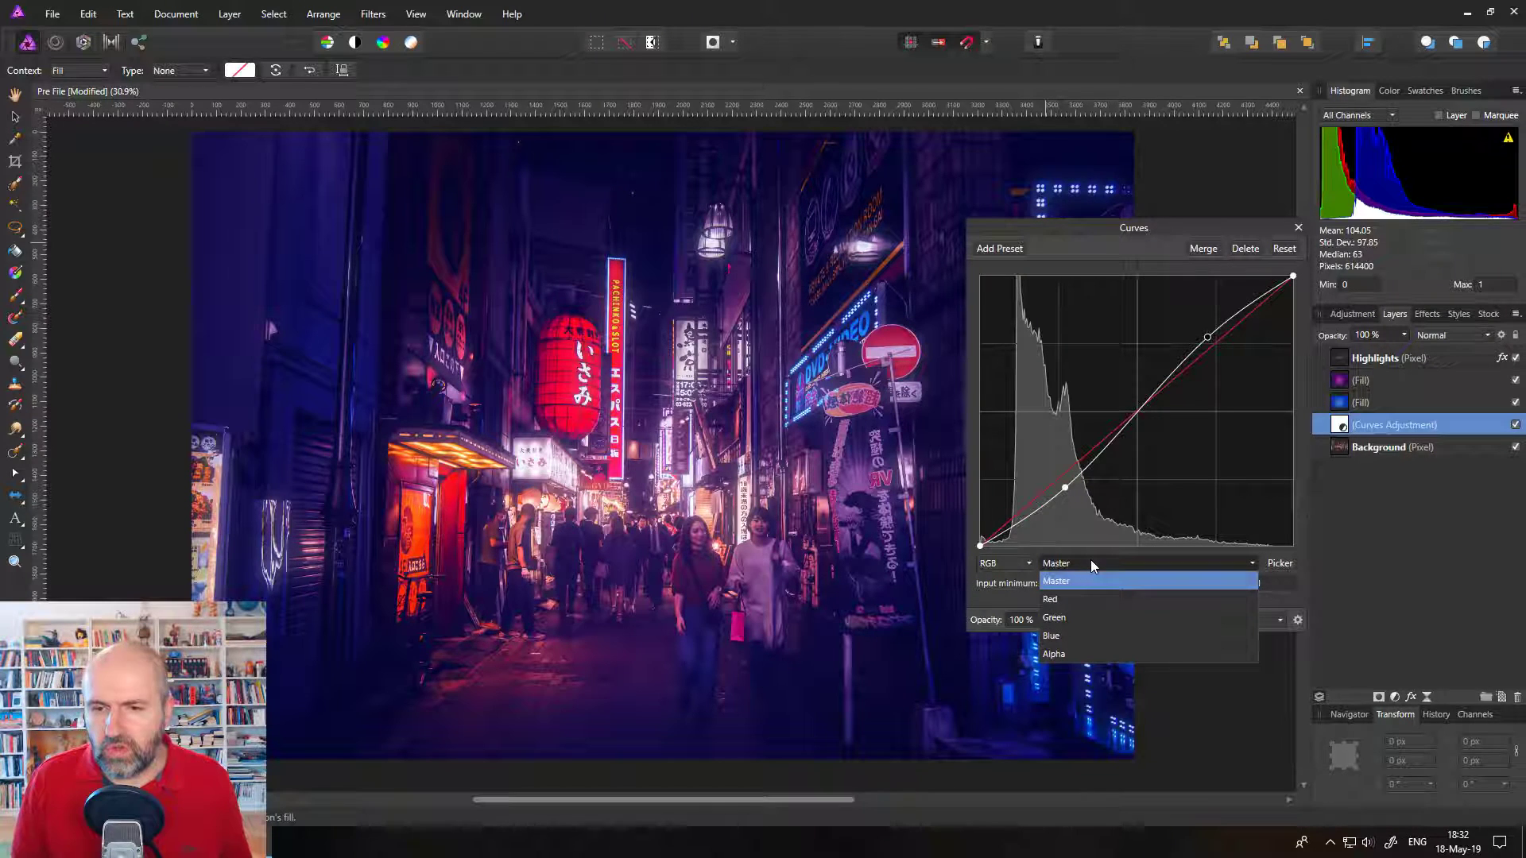
left_click(1057, 601)
left_click_drag(1096, 441, 1097, 437)
left_click_drag(1209, 350, 1204, 340)
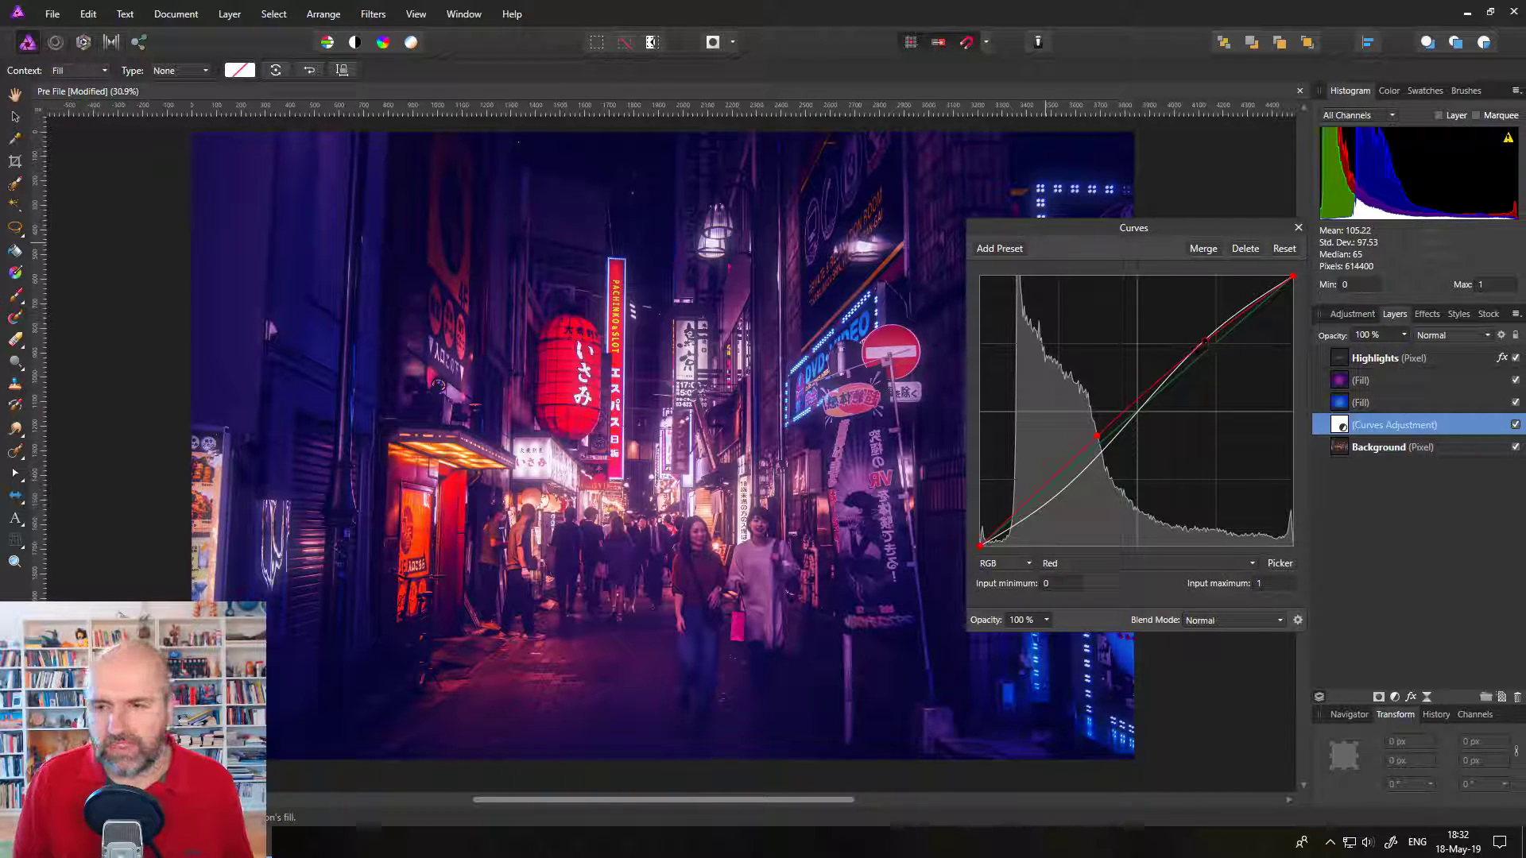
left_click_drag(1097, 435, 1095, 459)
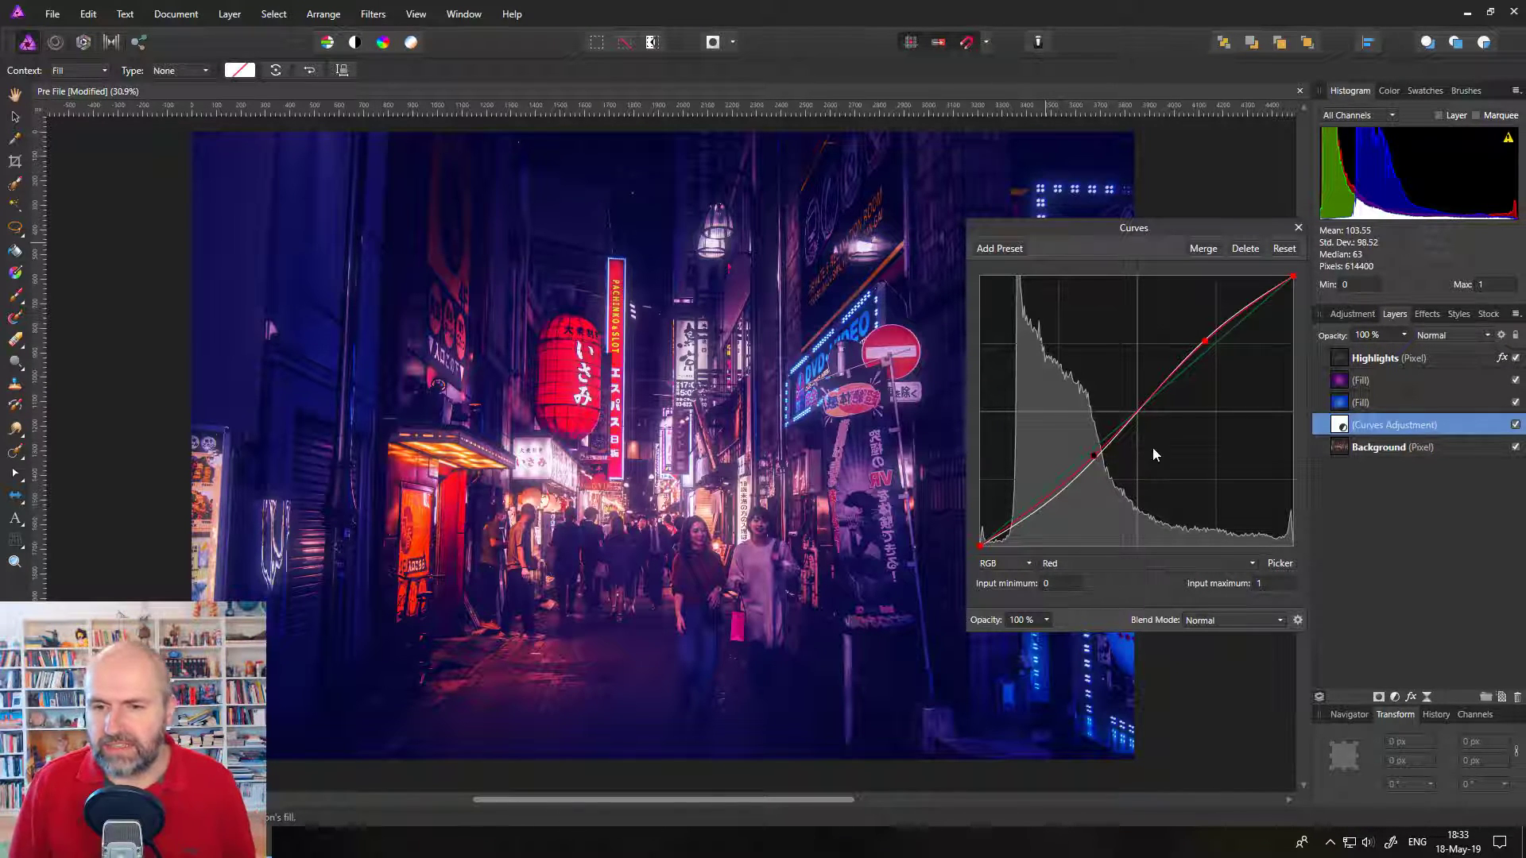
Step: Lower the darker tones of the Green channel curve slightly
left_click(1098, 565)
left_click(1087, 622)
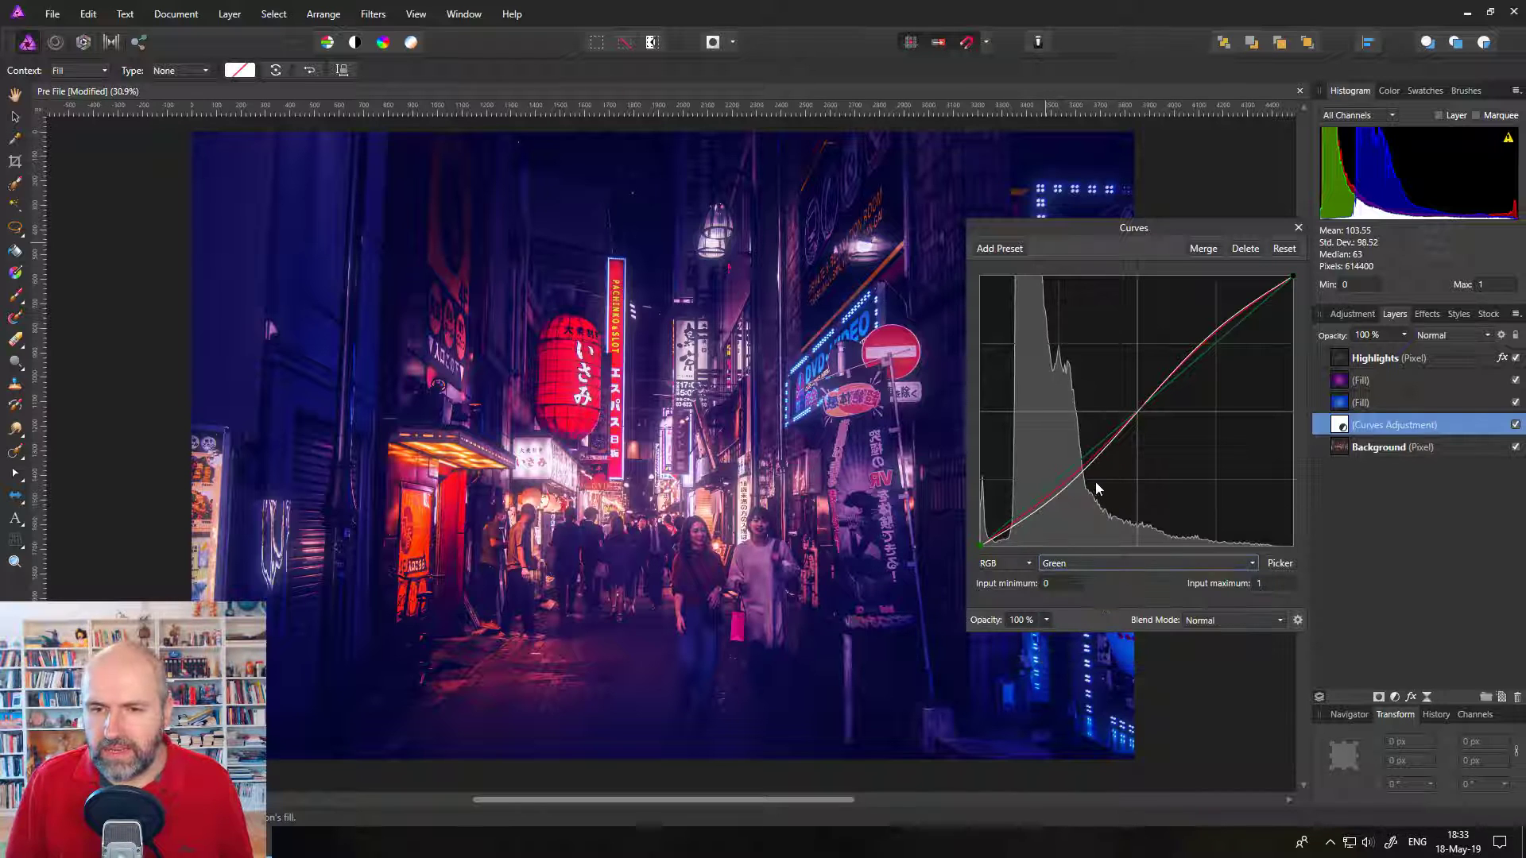
mouse_move(1095, 451)
left_mouse_down()
mouse_move(1082, 448)
mouse_move(1086, 461)
left_mouse_up()
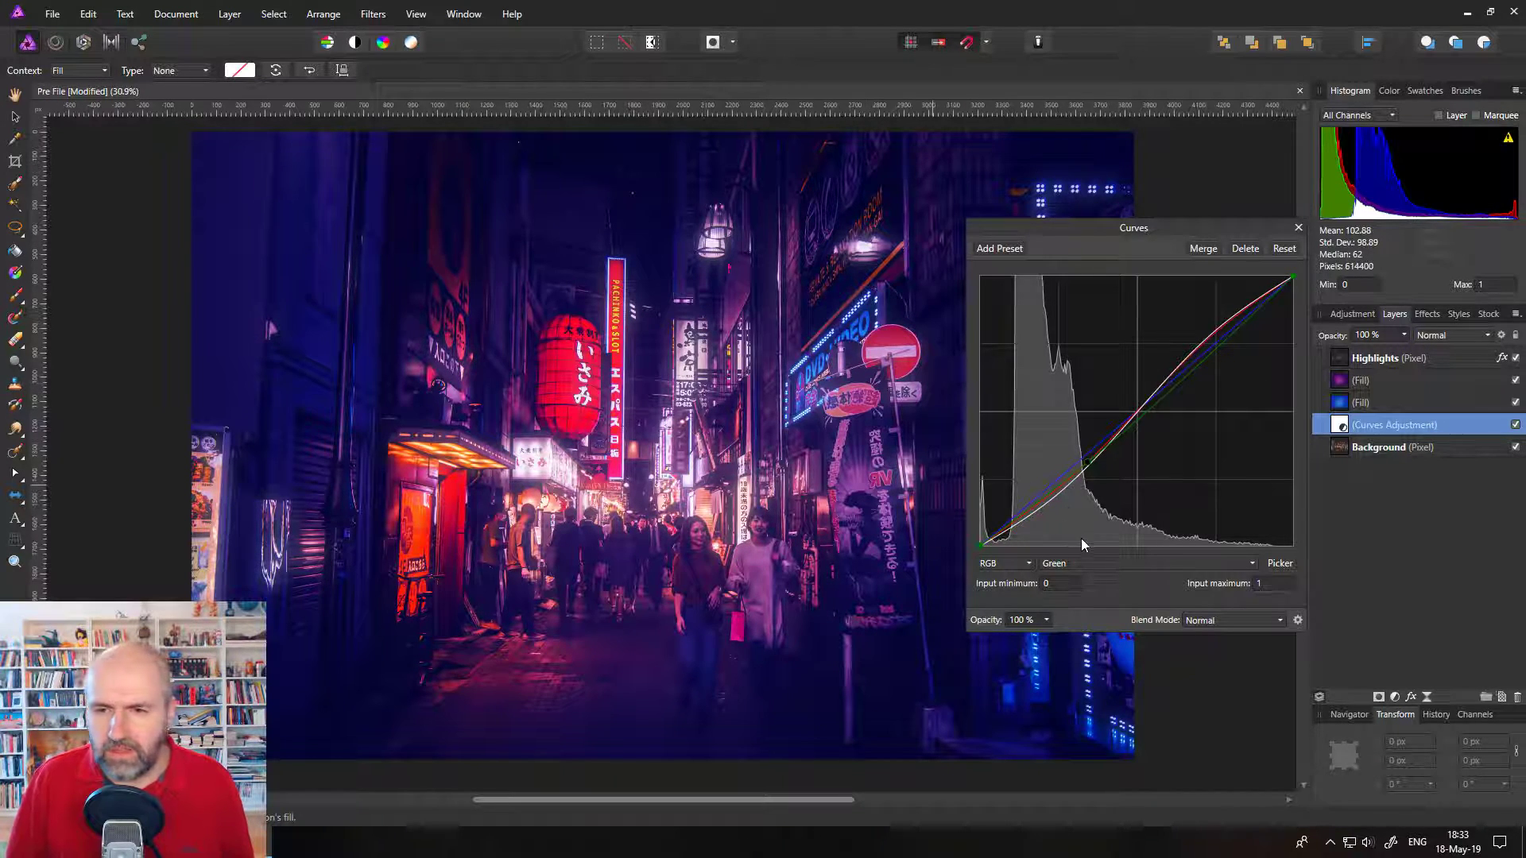
Step: Raise the shadows and lower the highlights slightly on the Blue channel curve, and close the Curves adjustment
left_click(1093, 564)
left_click(1071, 637)
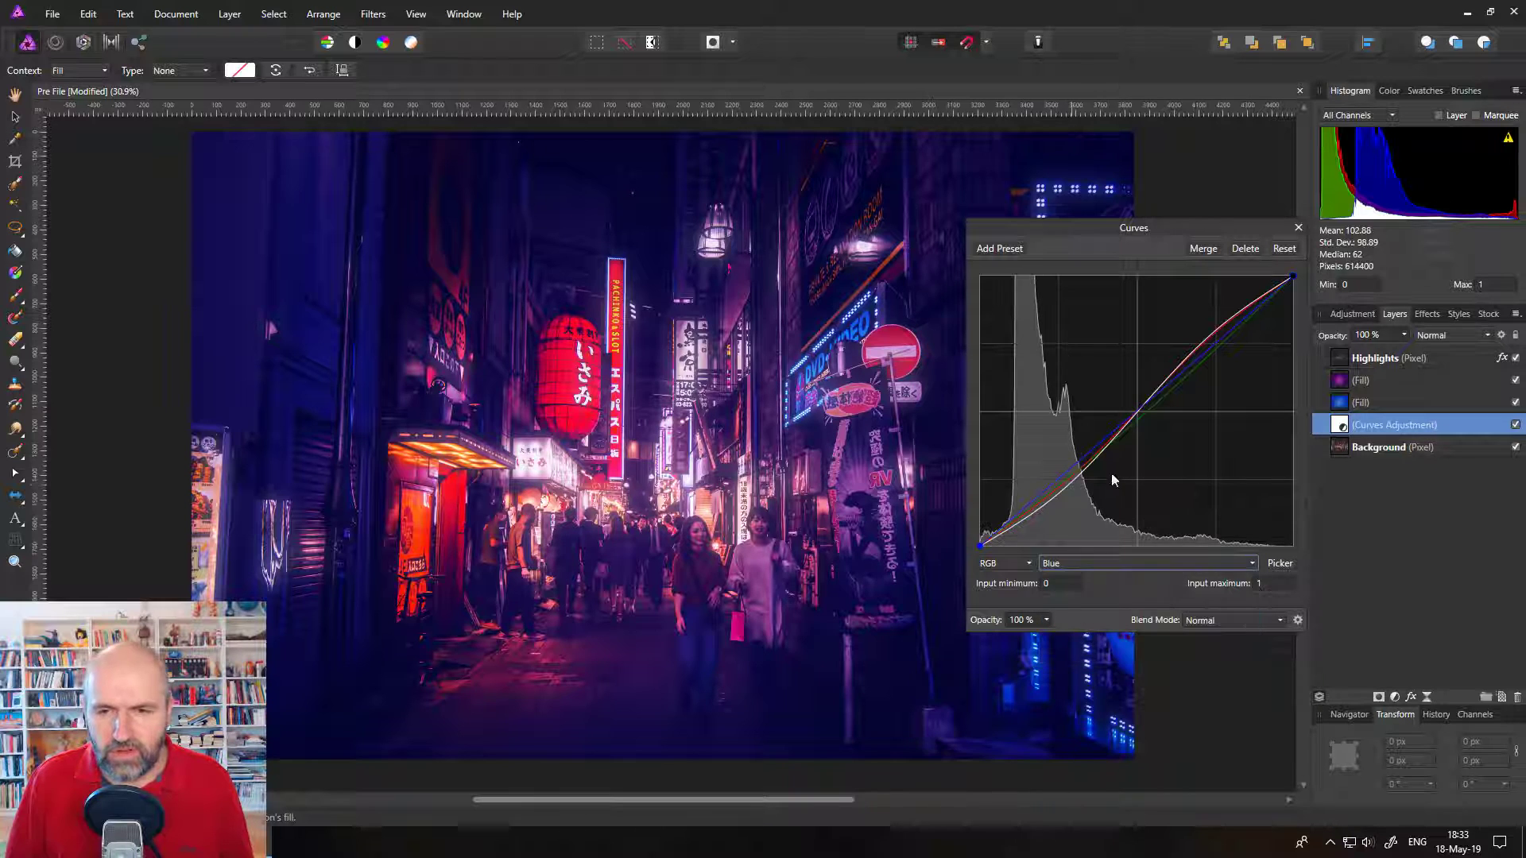
left_click(1074, 468)
left_click_drag(1074, 469, 1069, 470)
left_click_drag(1209, 347, 1215, 354)
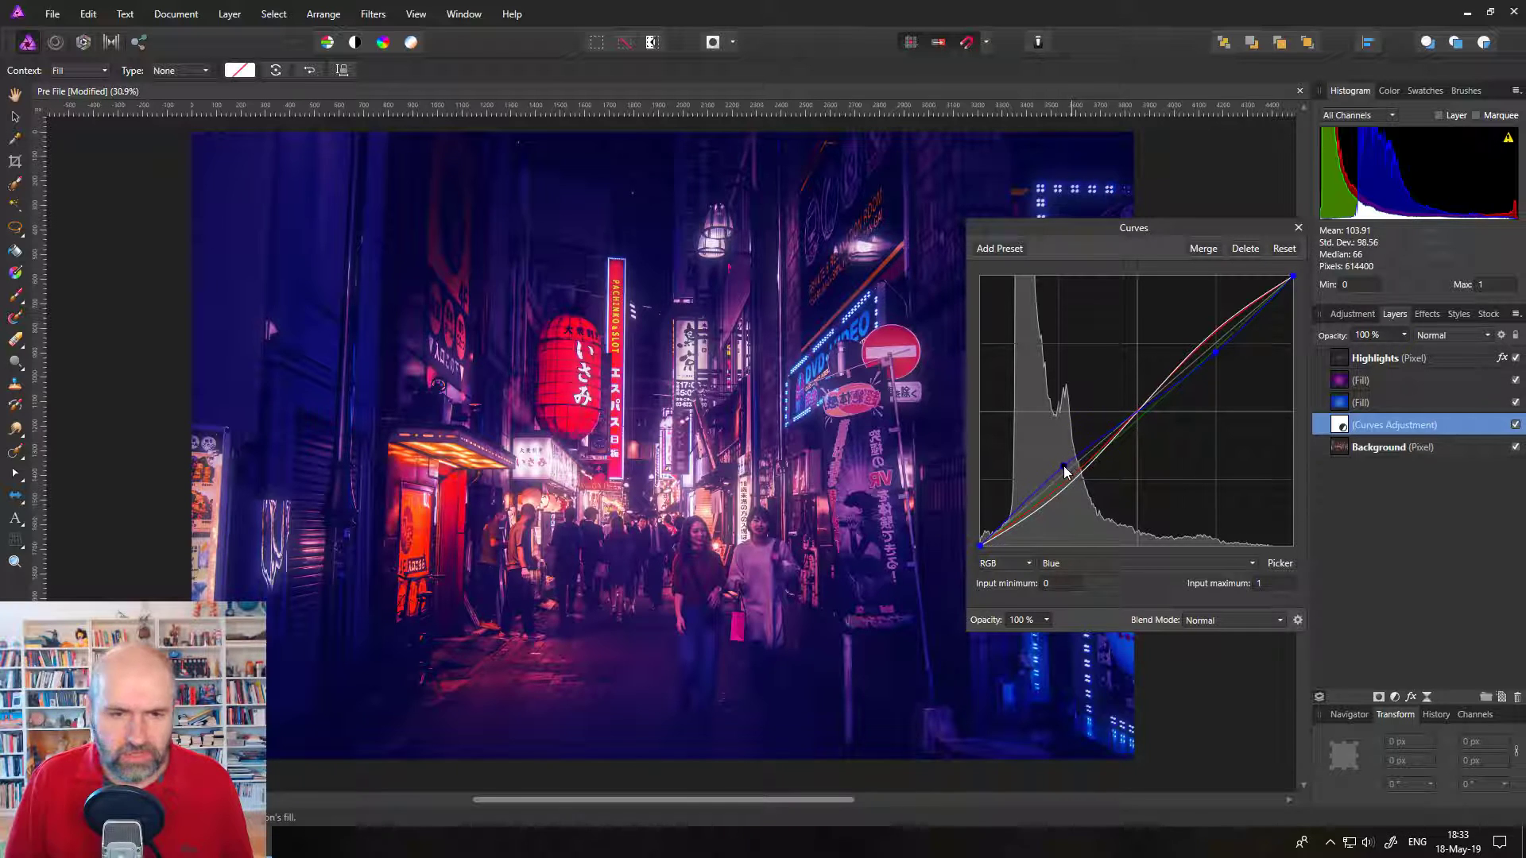
mouse_move(1068, 475)
left_mouse_down()
mouse_move(1080, 480)
mouse_move(1073, 461)
left_mouse_up()
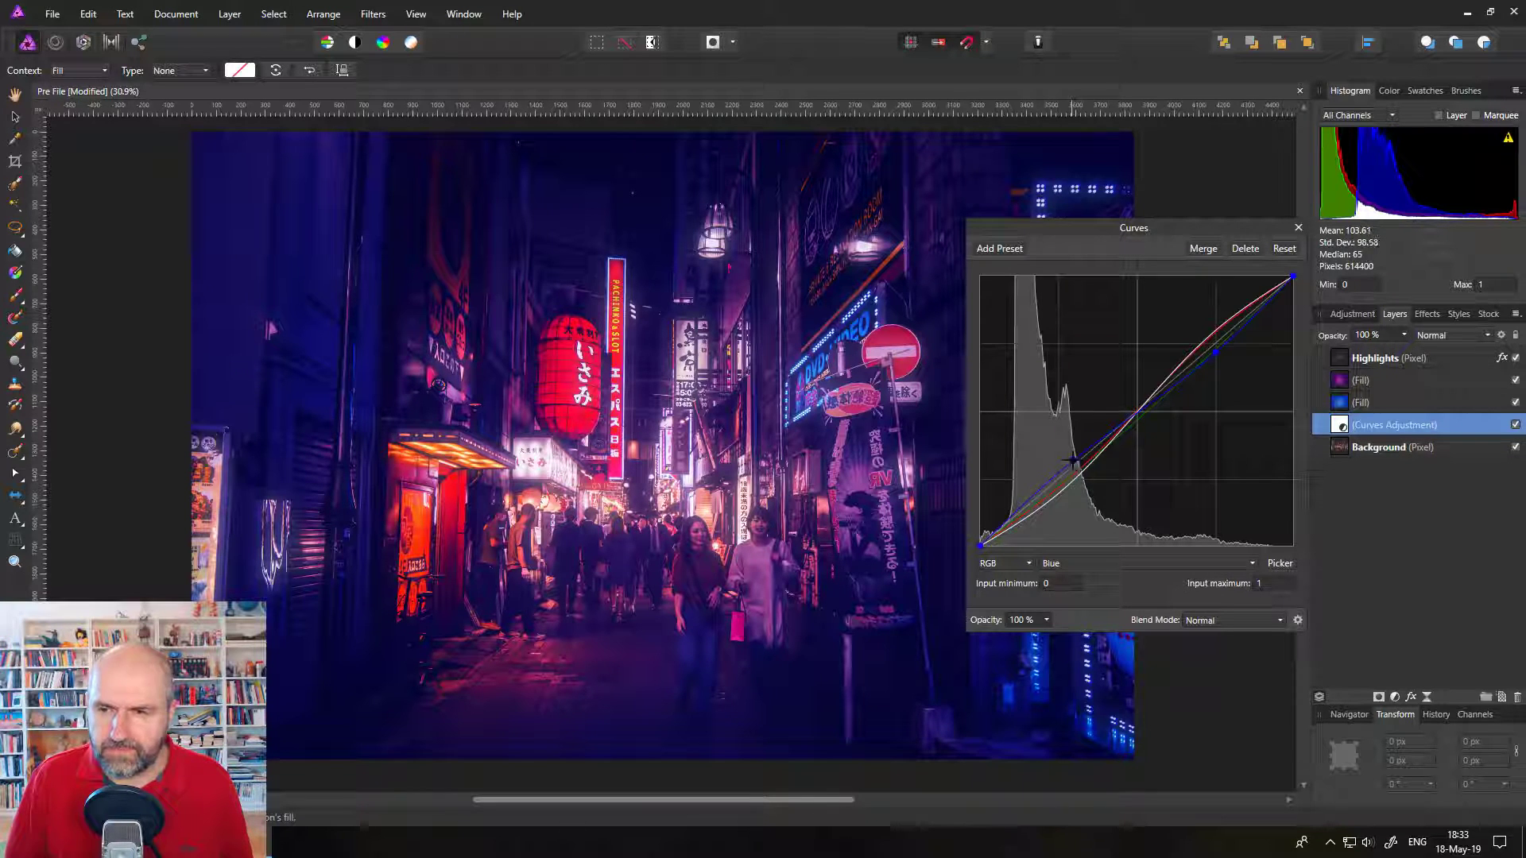
left_click(1299, 229)
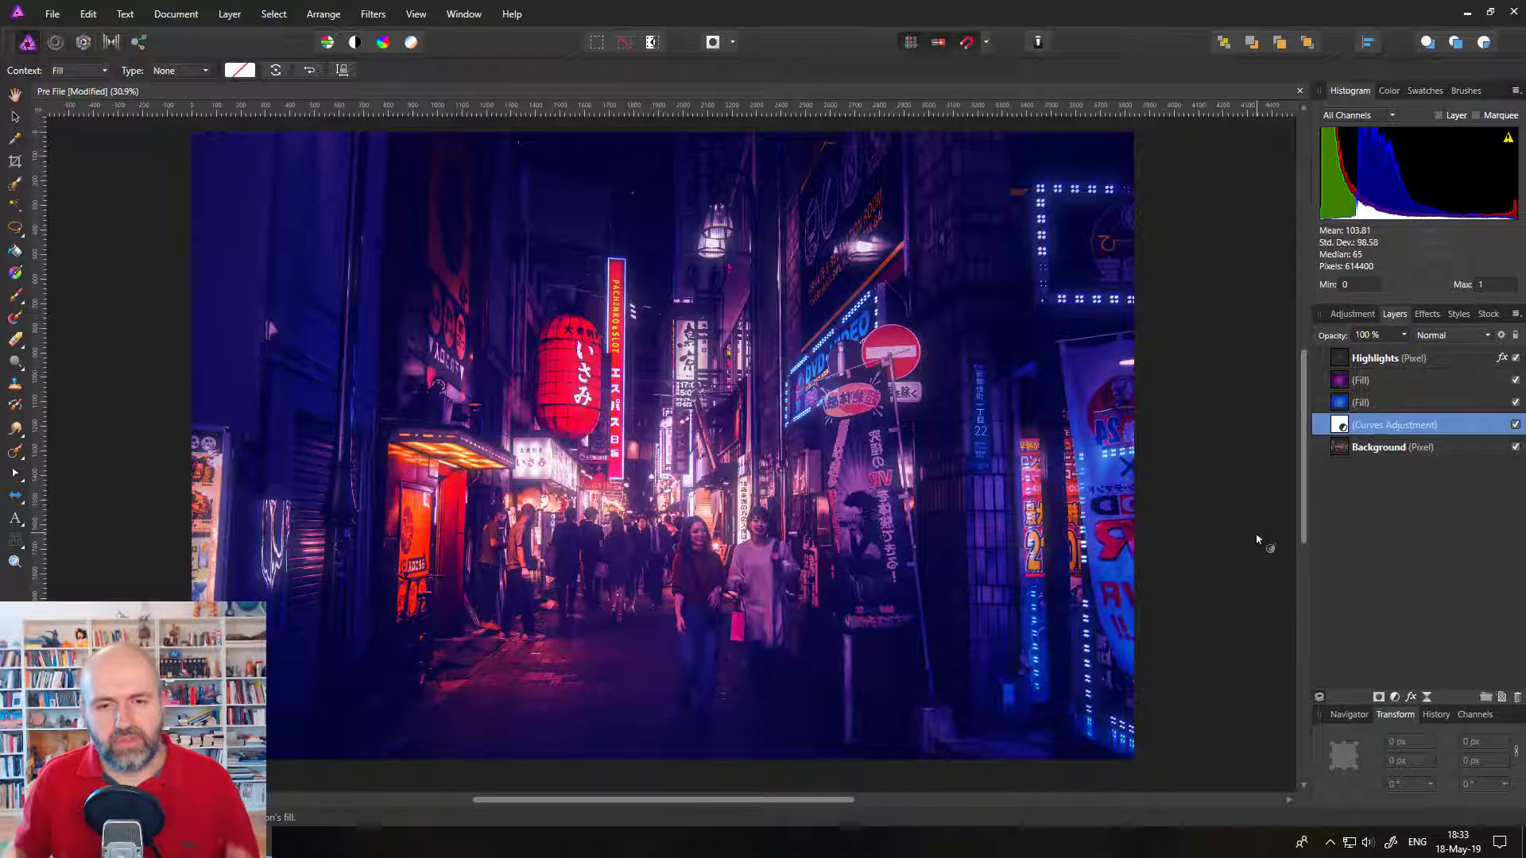
Step: Lighten the darker blue stop of the blue fill layer's radial gradient and deselect the layer
left_click(1340, 405)
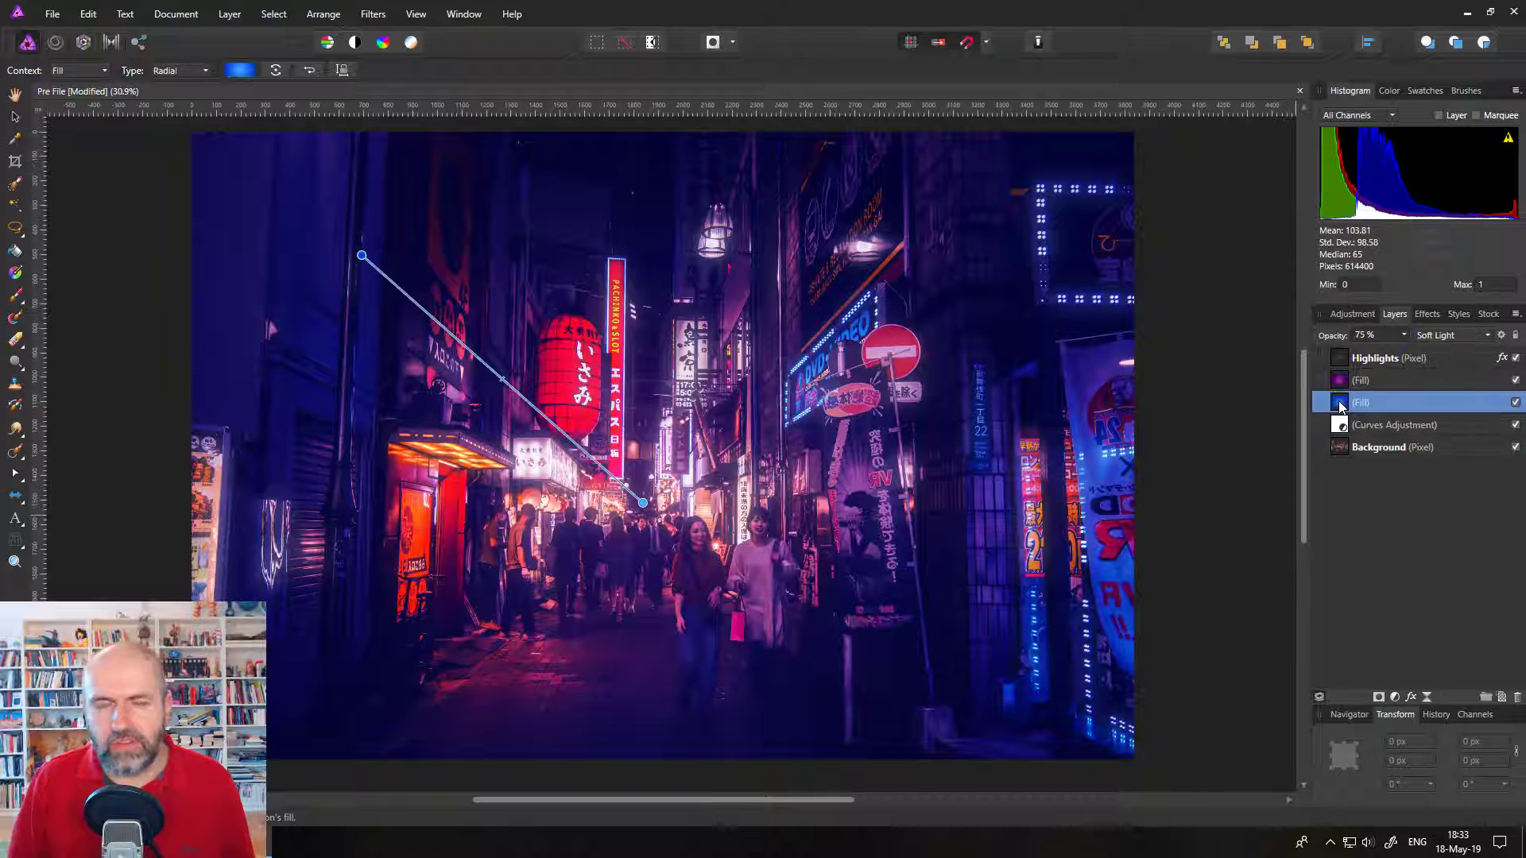
left_click(240, 71)
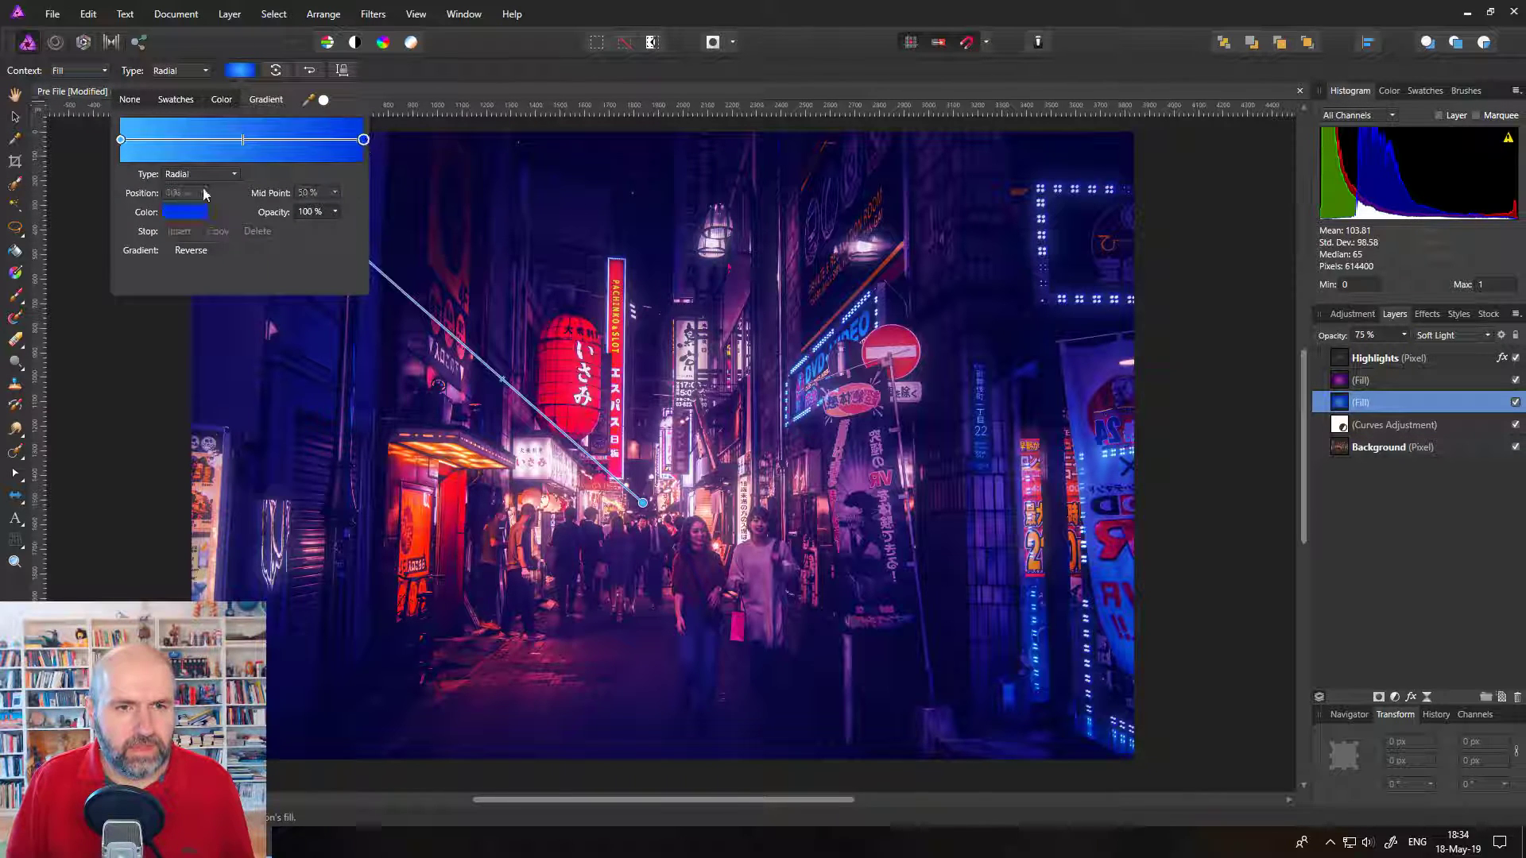
left_click(189, 213)
left_click_drag(211, 345, 212, 337)
left_click(242, 69)
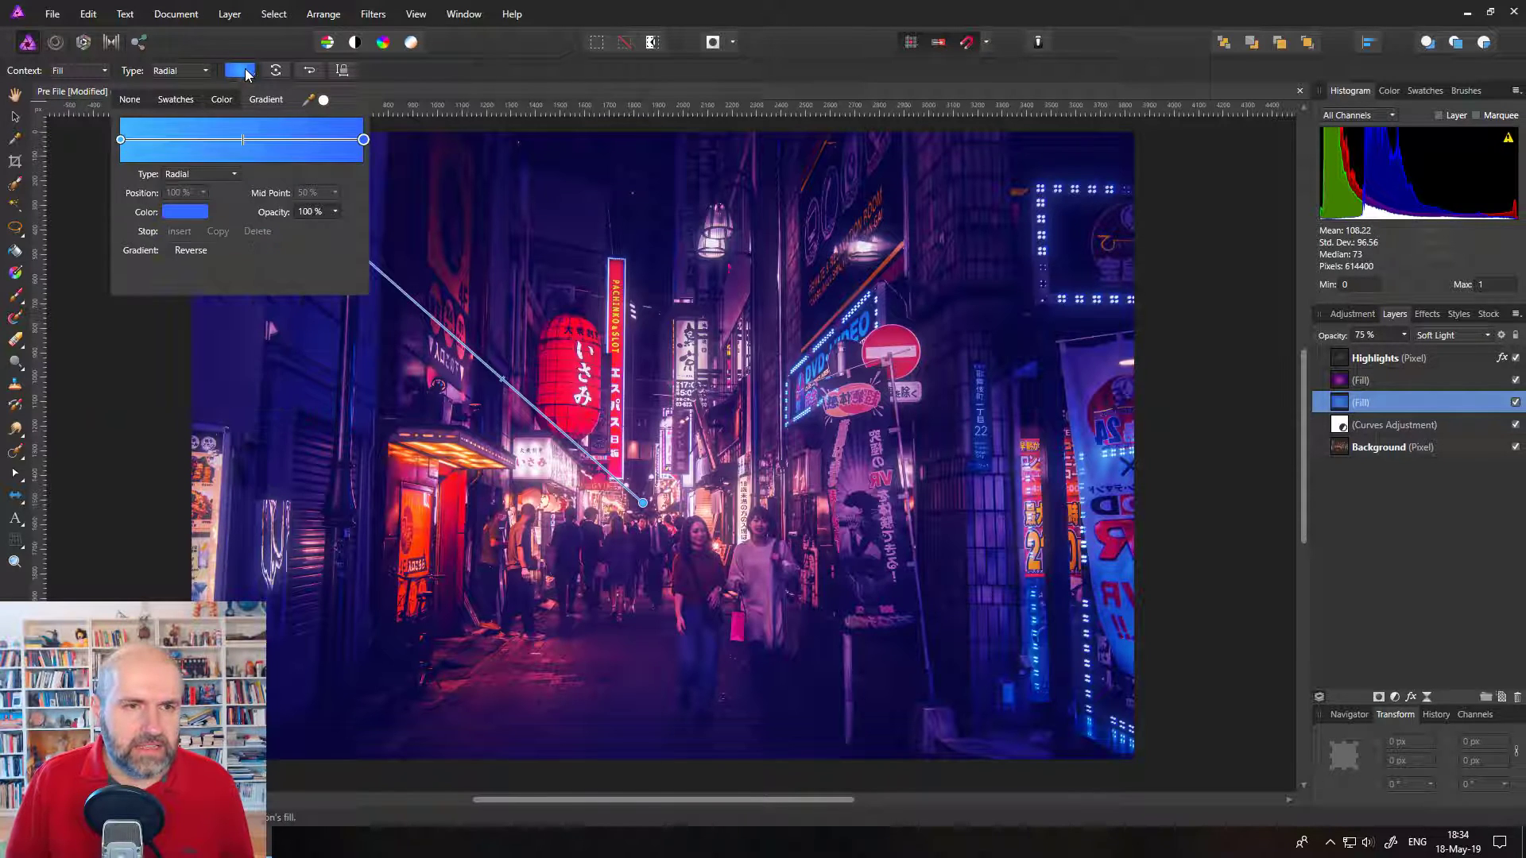
left_click(11, 117)
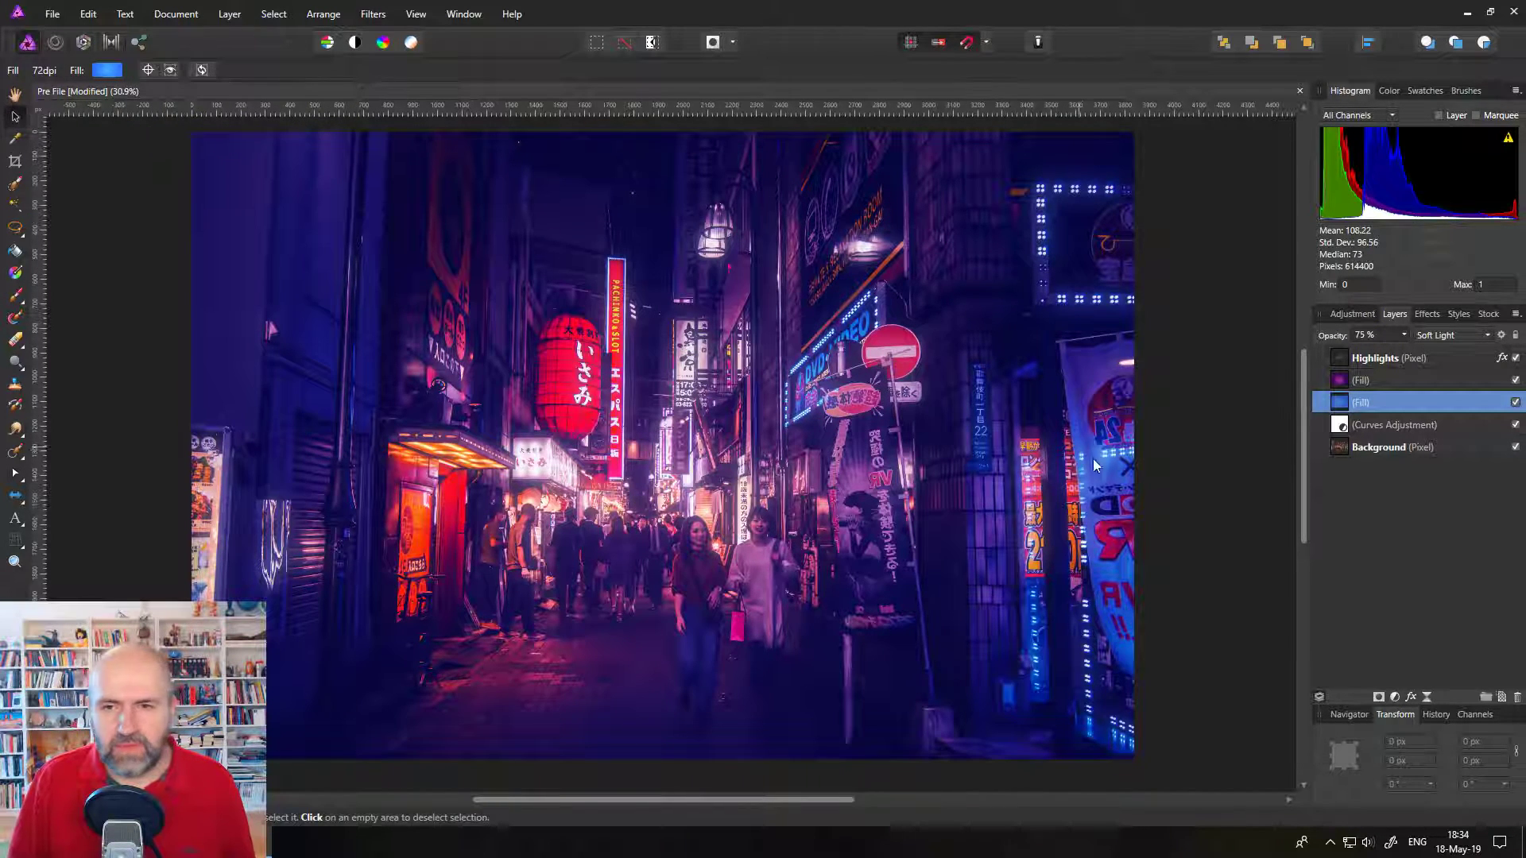
left_click(1256, 486)
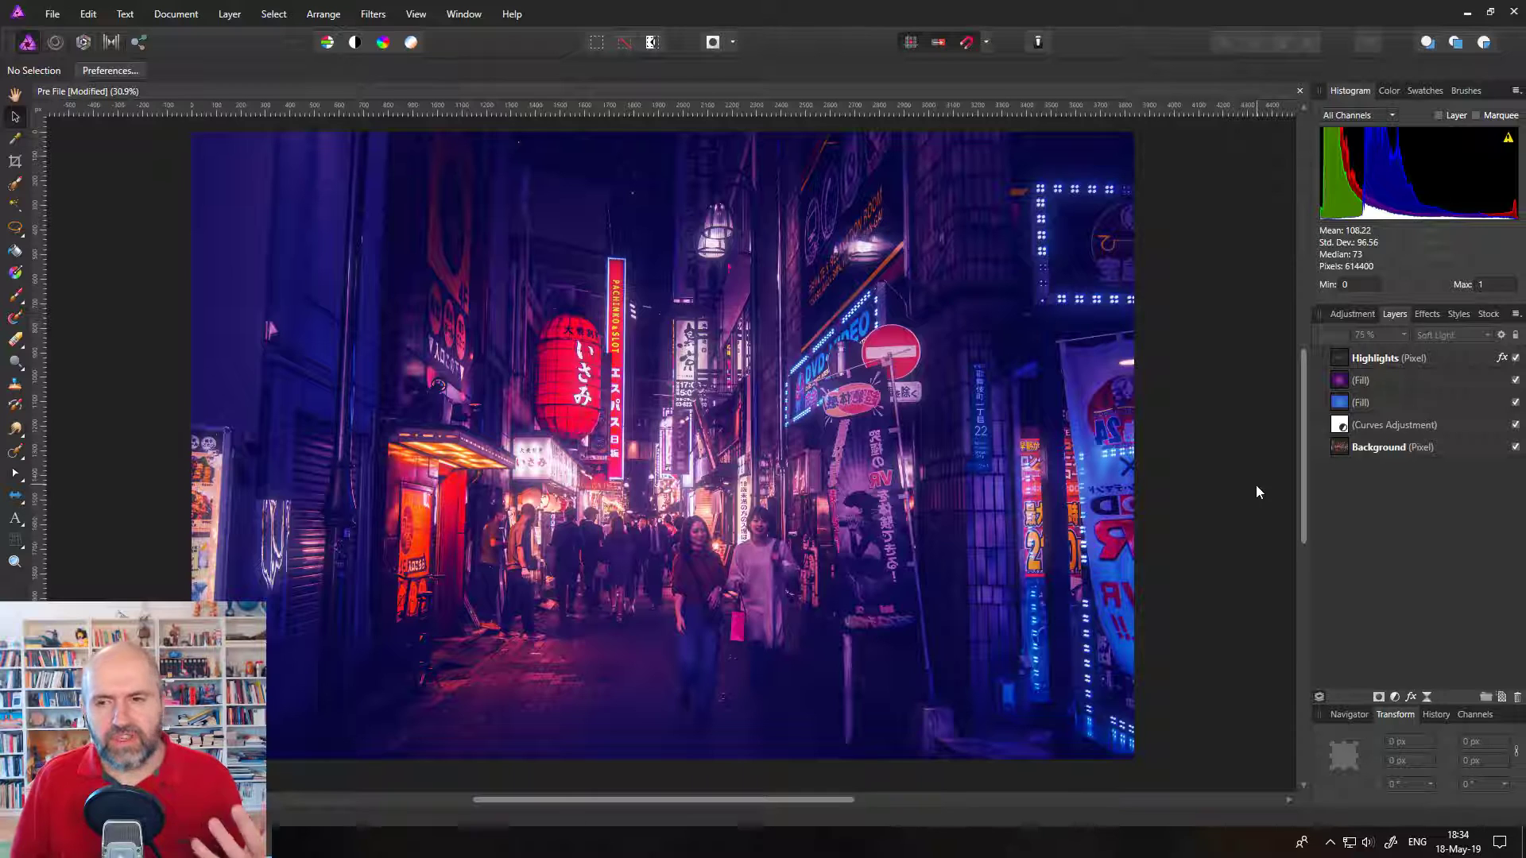
Step: Duplicate the Background layer, move the copy above the Highlights layer, and hide it for a before/after comparison
left_click(1344, 453)
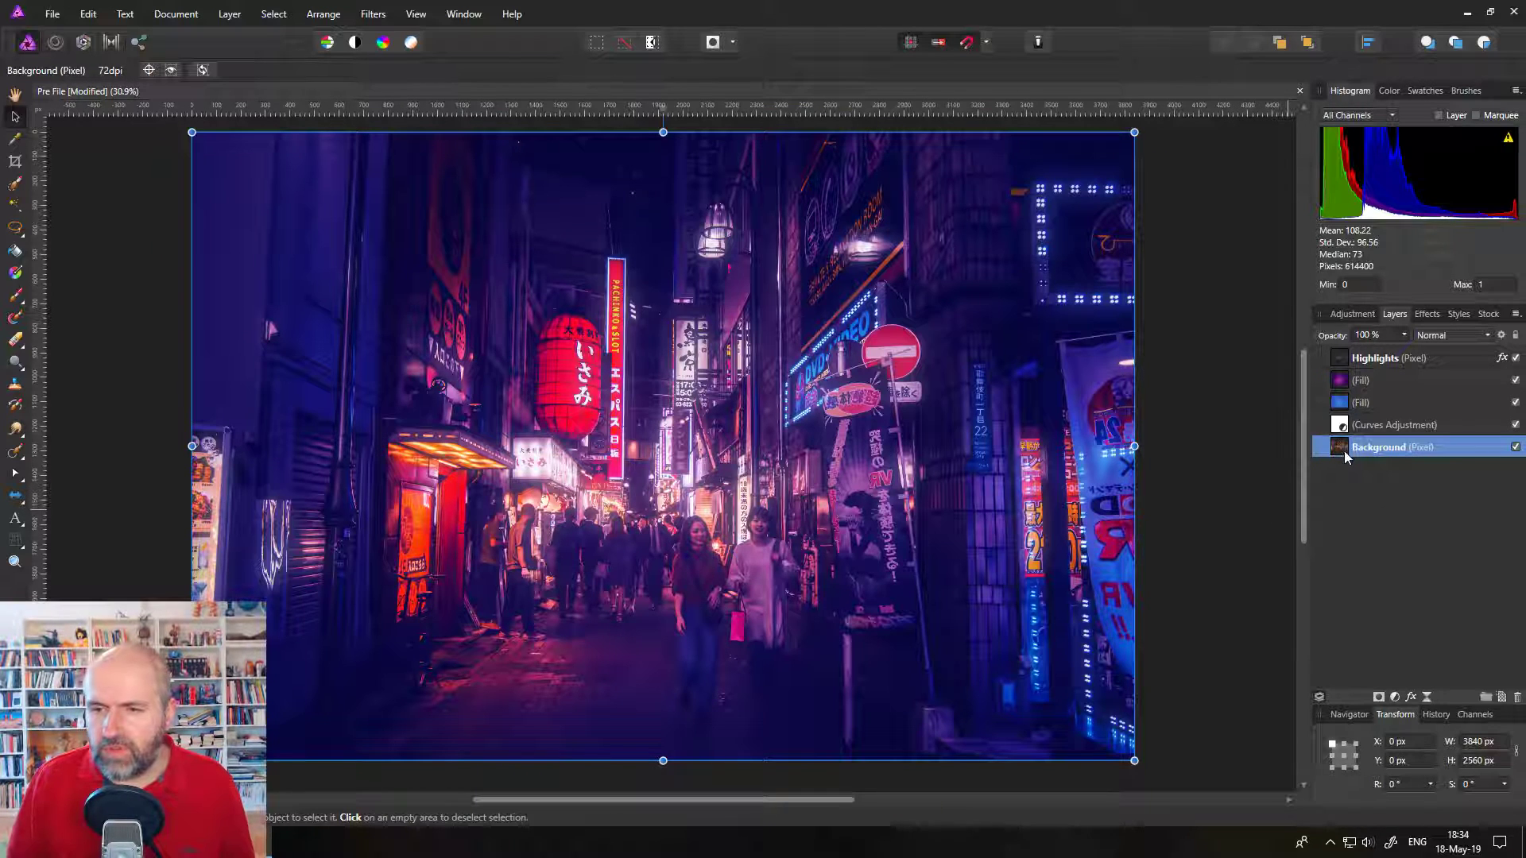
right_click(1346, 456)
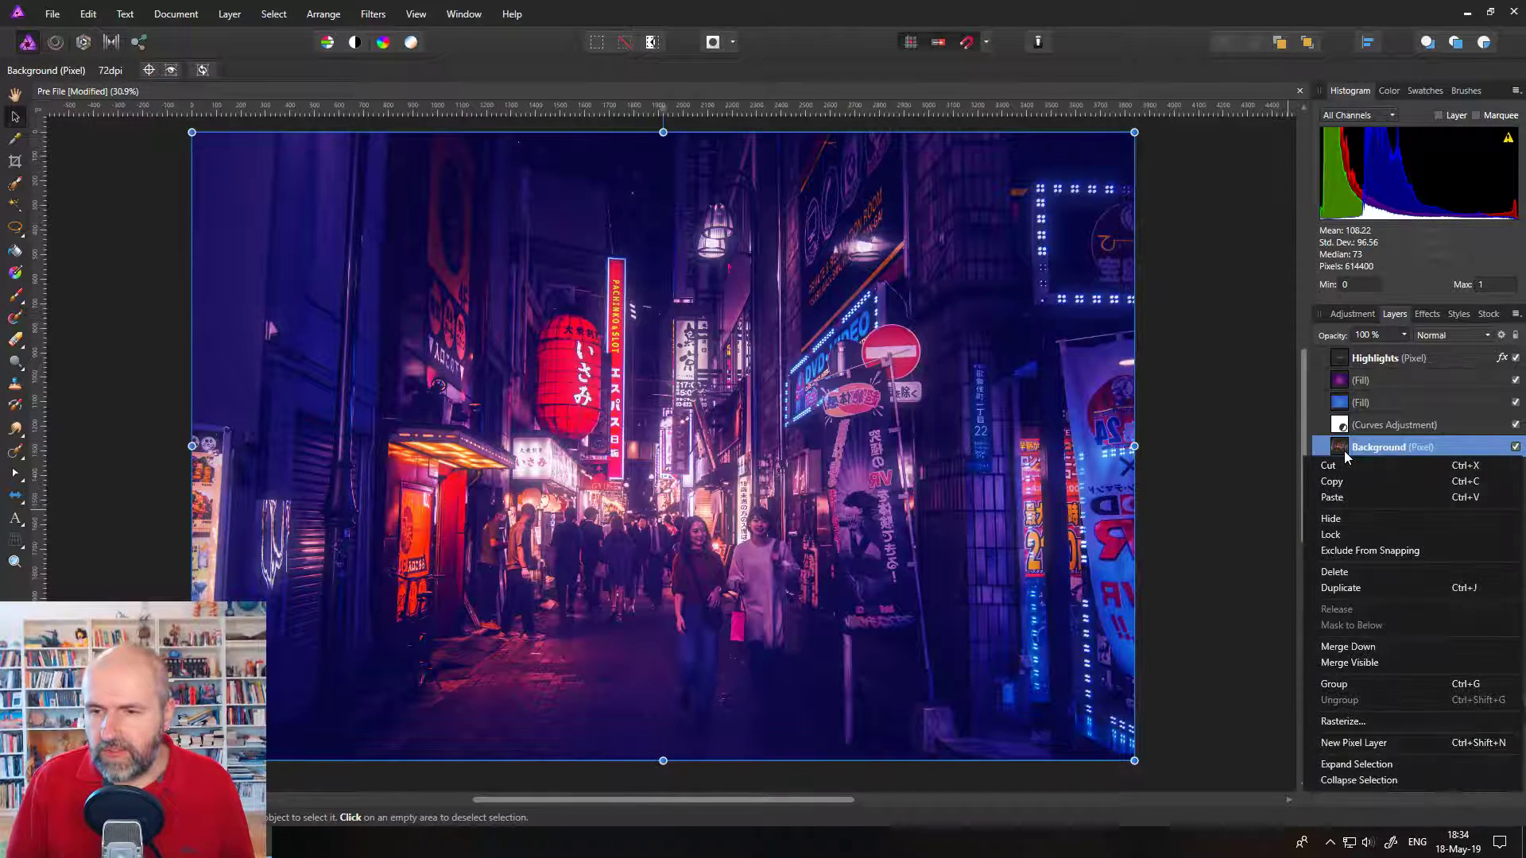
left_click(1355, 587)
left_click_drag(1349, 449, 1347, 355)
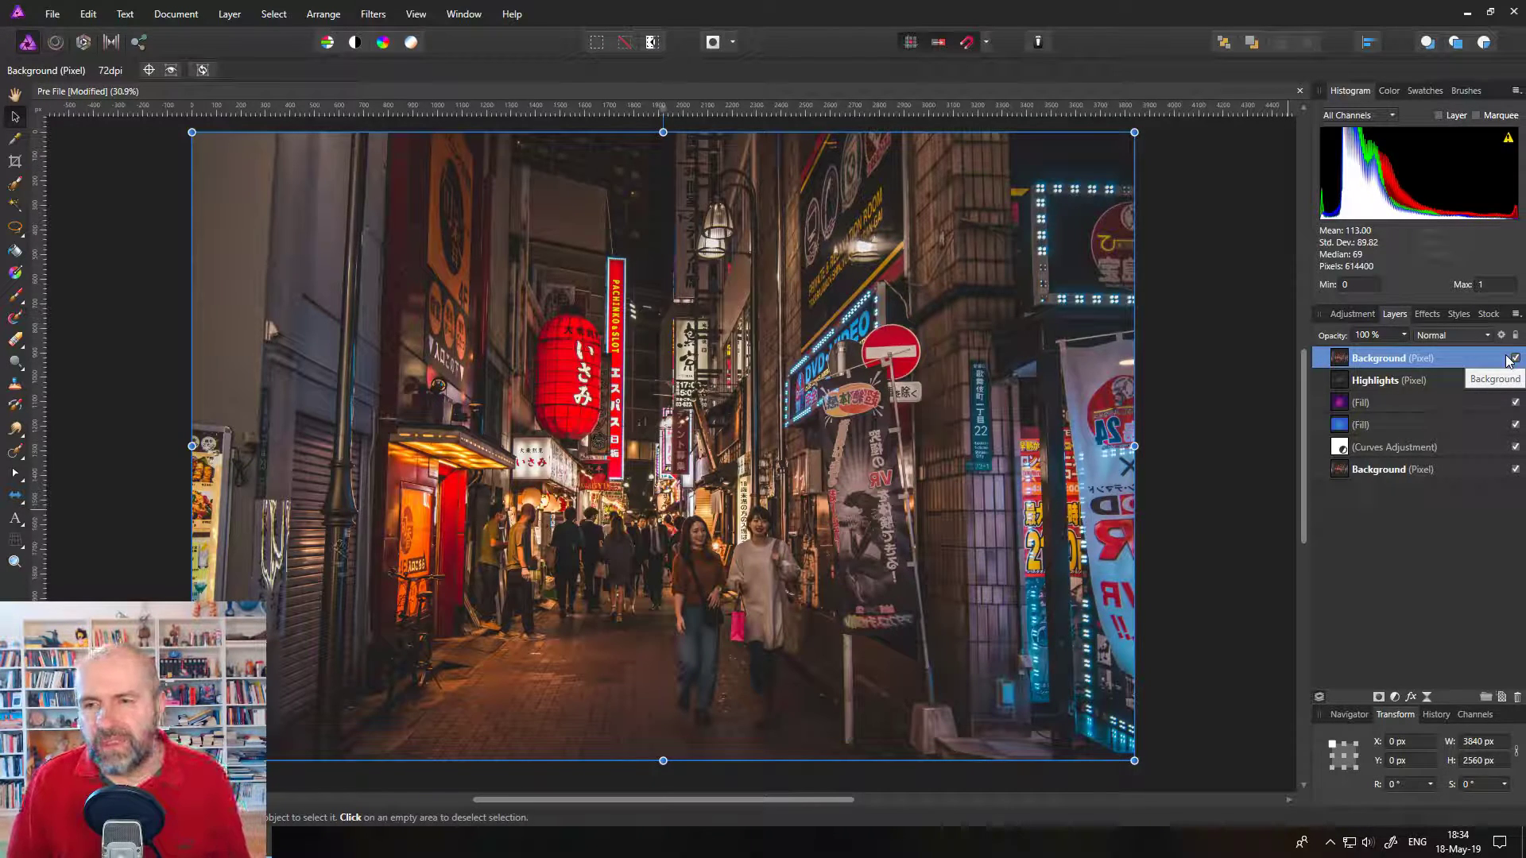
left_click(1512, 359)
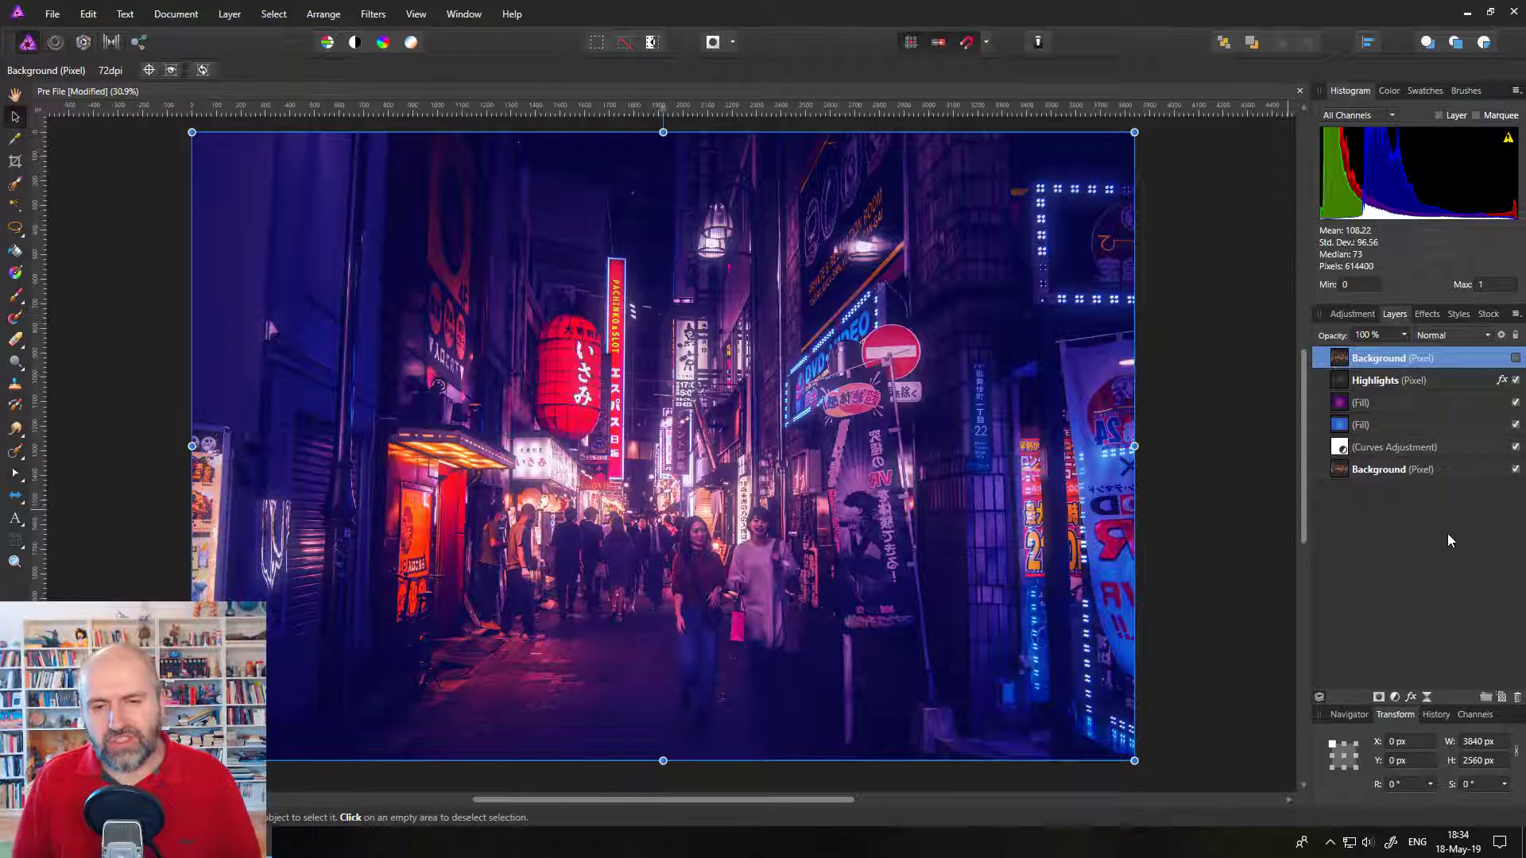